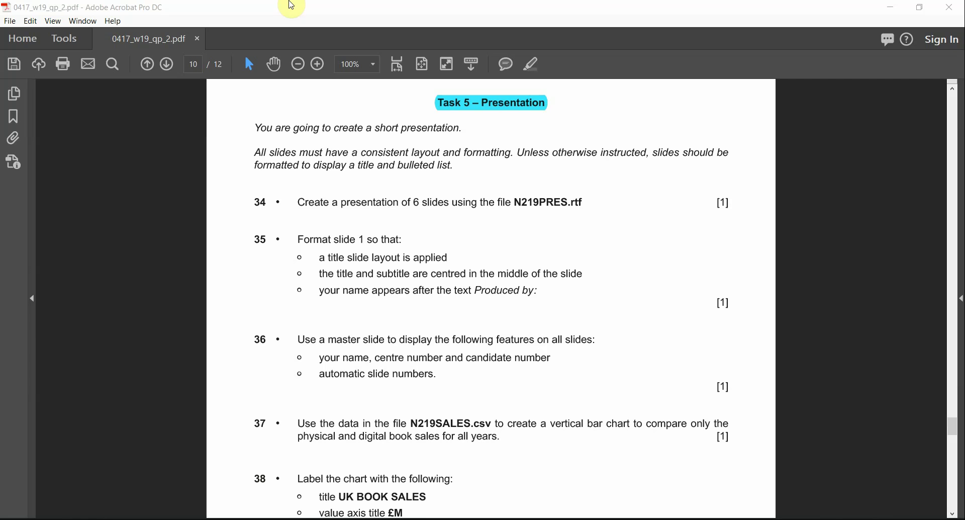
Examine the source files folder and the Task 5 instructions about consistent layout, formatting, titles and bulleted lists
{"action": "left_click", "coordinate": [500, 103]}
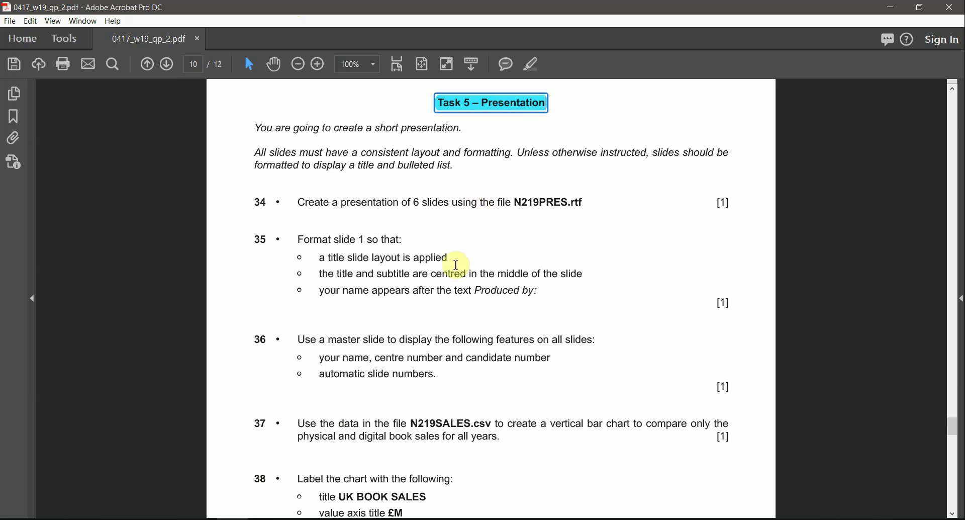
{"action": "left_click", "coordinate": [206, 517]}
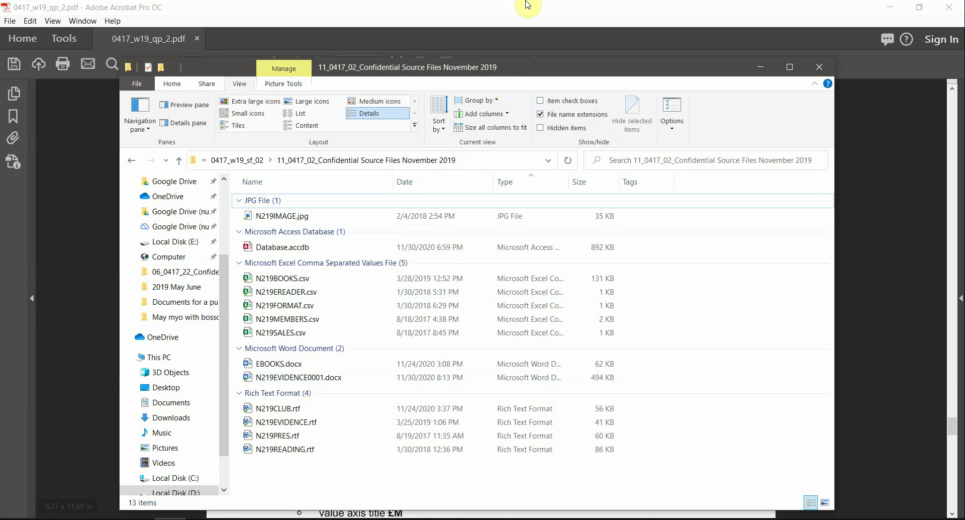
{"action": "left_click", "coordinate": [499, 52]}
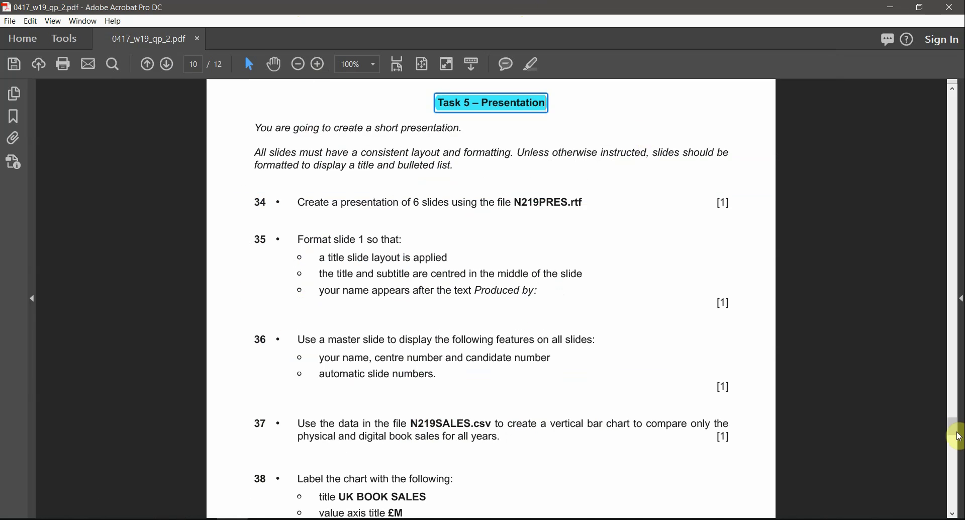
{"action": "left_click_drag", "start_coordinate": [958, 436], "coordinate": [948, 99]}
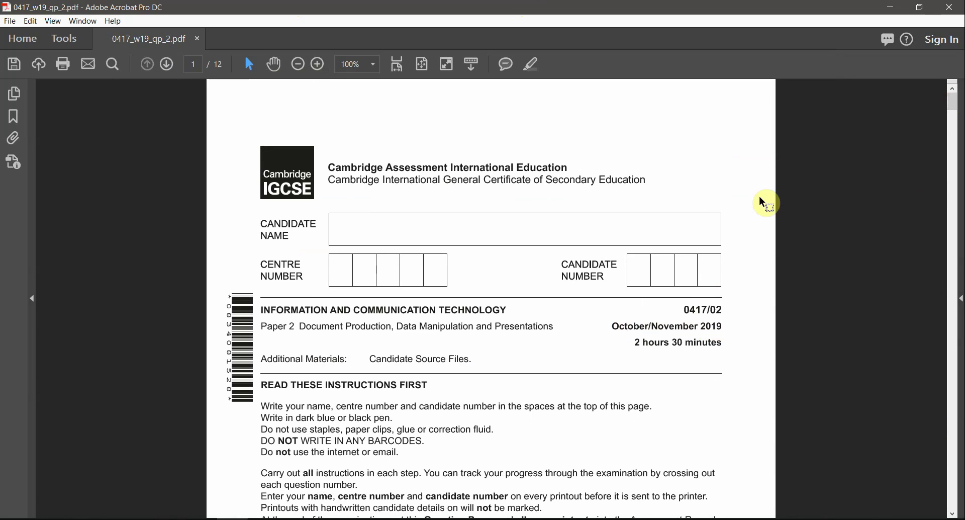
{"action": "left_click_drag", "start_coordinate": [946, 110], "coordinate": [948, 415]}
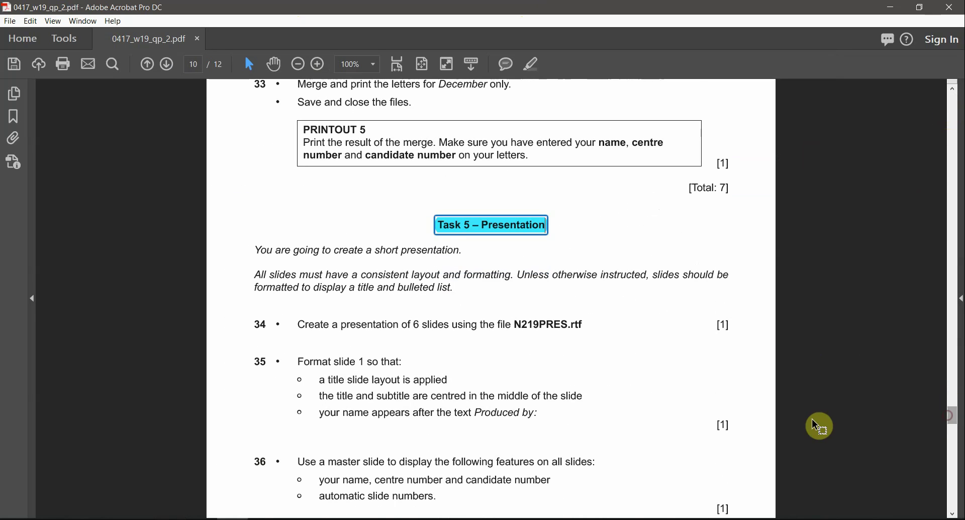
{"action": "scroll", "coordinate": [812, 424], "scroll_direction": "down", "scroll_amount": 2}
{"action": "scroll", "coordinate": [812, 424], "scroll_direction": "down", "scroll_amount": 1}
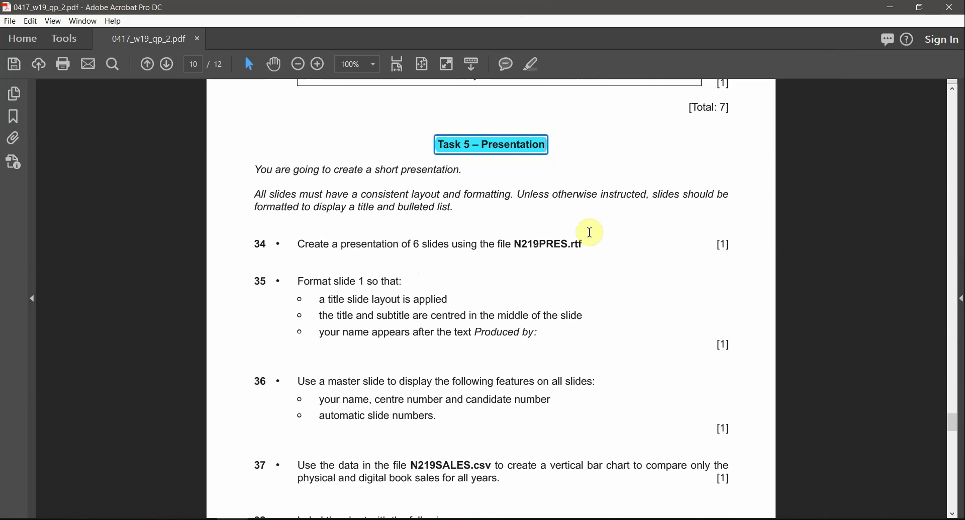
{"action": "scroll", "coordinate": [545, 200], "scroll_direction": "up", "scroll_amount": 1}
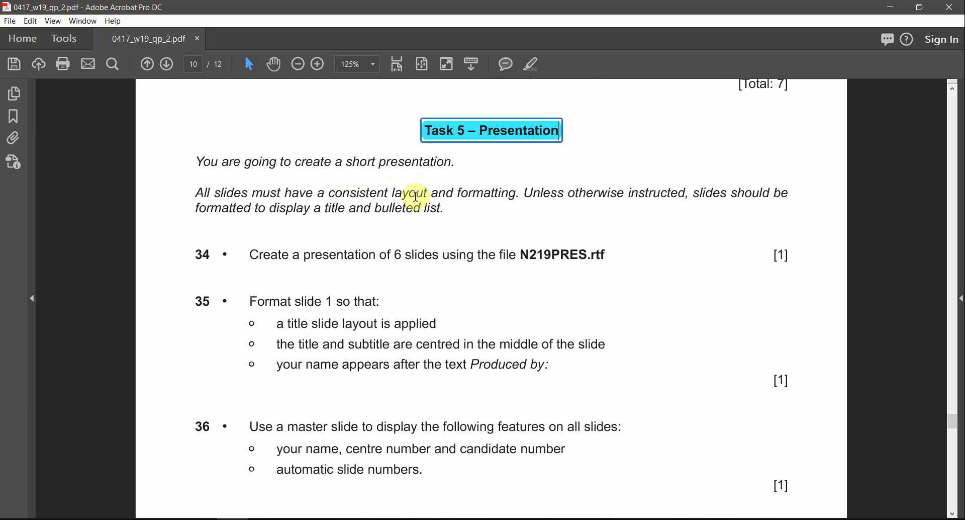
{"action": "left_click_drag", "start_coordinate": [327, 196], "coordinate": [492, 201]}
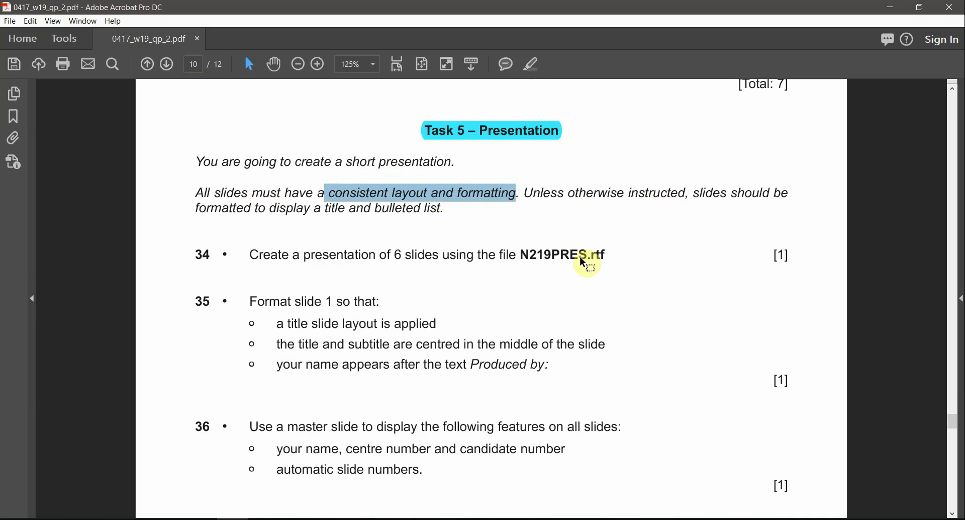
{"action": "left_click_drag", "start_coordinate": [442, 209], "coordinate": [313, 209]}
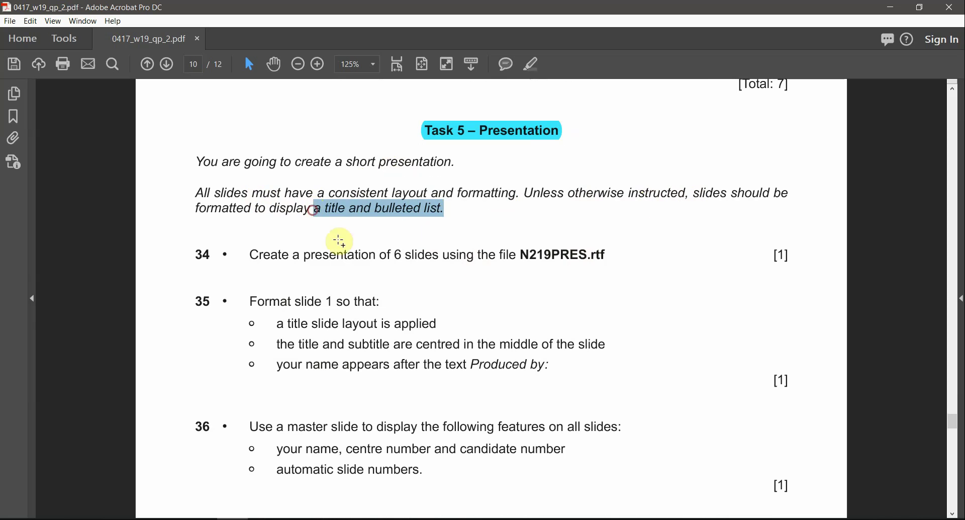
{"action": "double_click", "coordinate": [397, 210]}
{"action": "scroll", "coordinate": [443, 392], "scroll_direction": "down", "scroll_amount": 2}
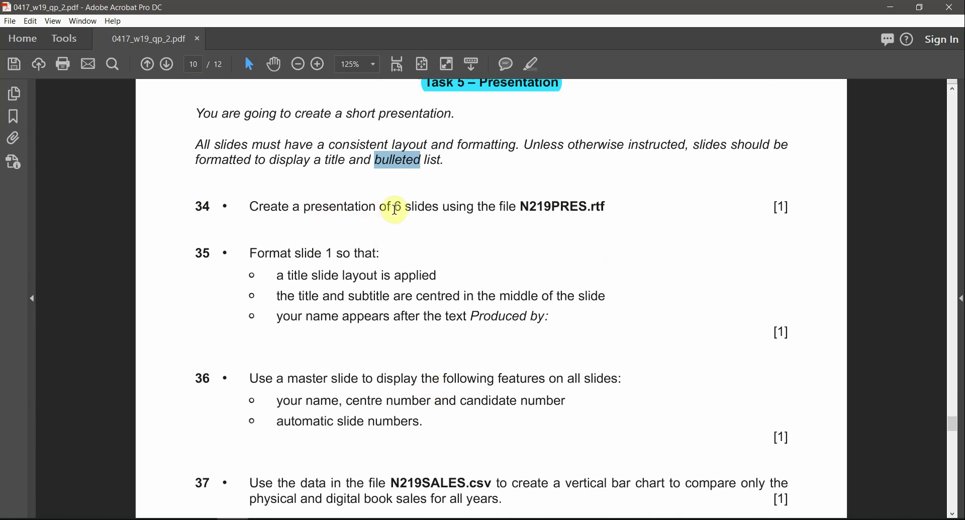
Highlight the source file name N219PRES in question 34 of the exam paper
{"action": "left_click_drag", "start_coordinate": [399, 202], "coordinate": [536, 204]}
{"action": "double_click", "coordinate": [536, 206]}
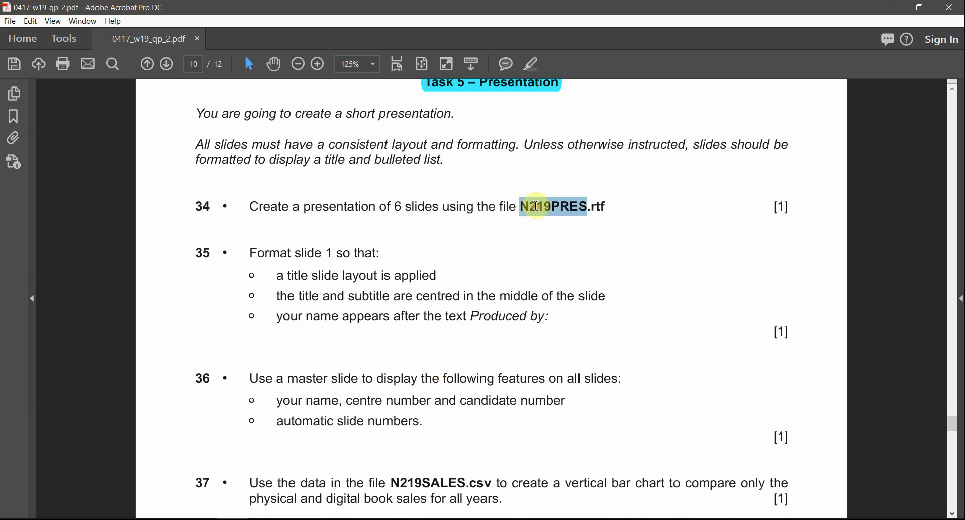
{"action": "left_click", "coordinate": [537, 65]}
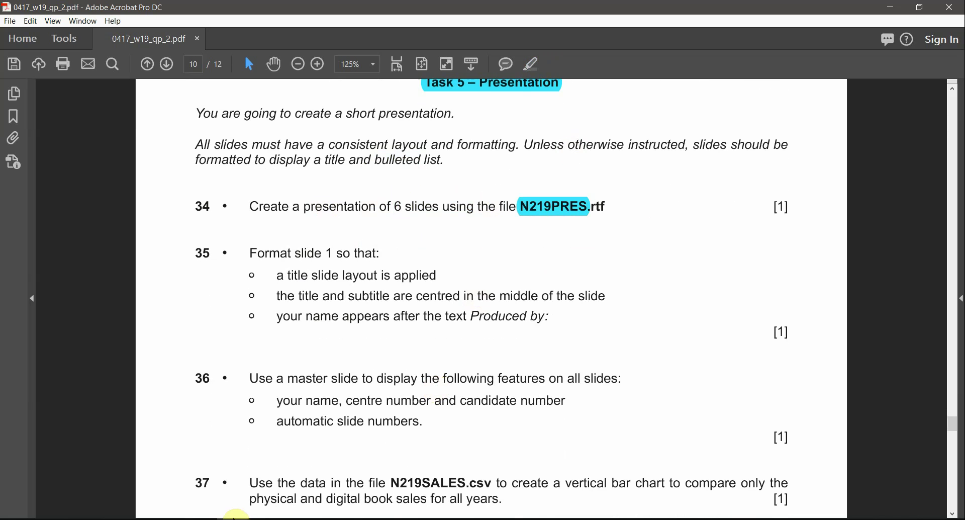
Start PowerPoint and bring up the dialog for browsing to an existing file
{"action": "left_click", "coordinate": [14, 514]}
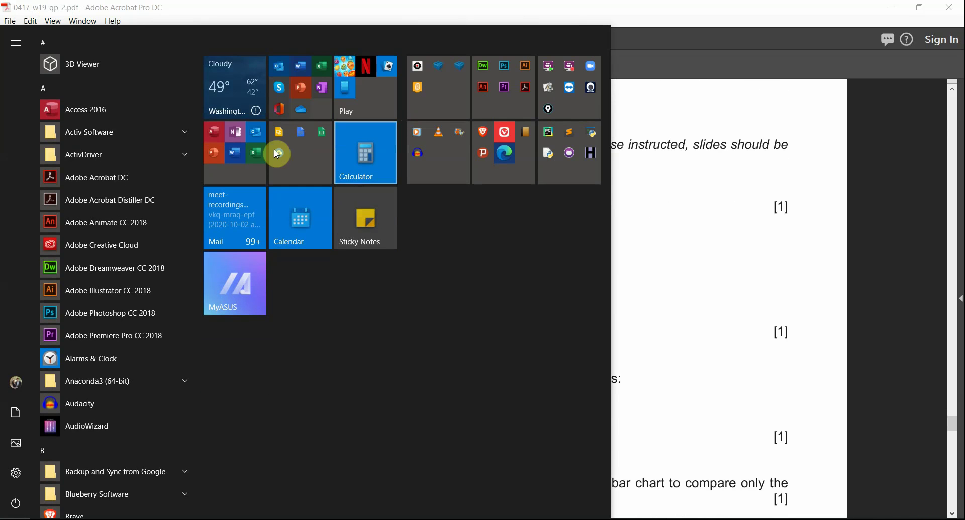
{"action": "left_click", "coordinate": [222, 142]}
{"action": "left_click", "coordinate": [241, 308]}
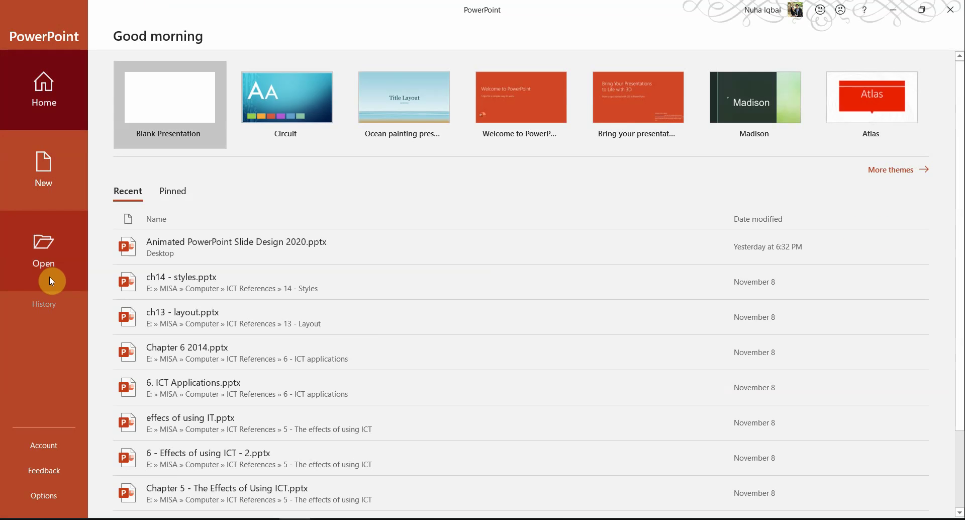
{"action": "left_click", "coordinate": [51, 261]}
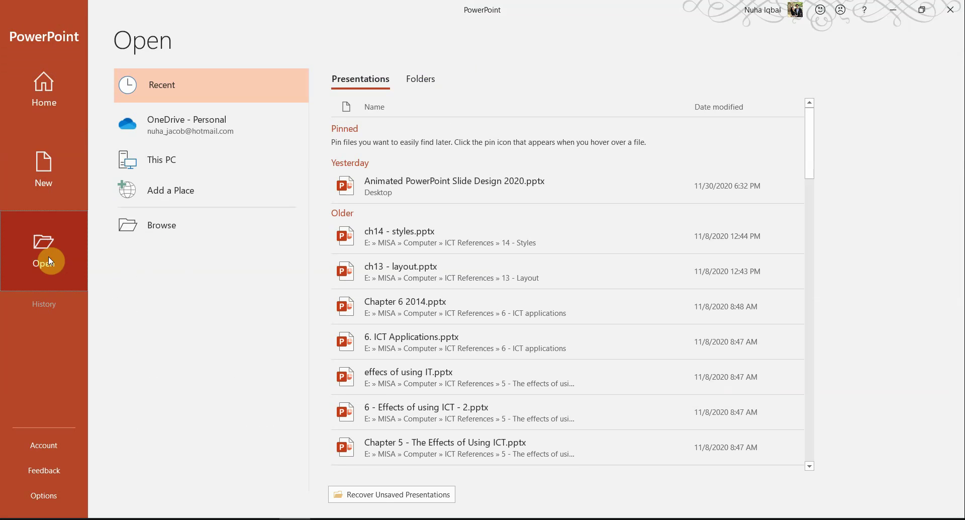
{"action": "left_click", "coordinate": [173, 222]}
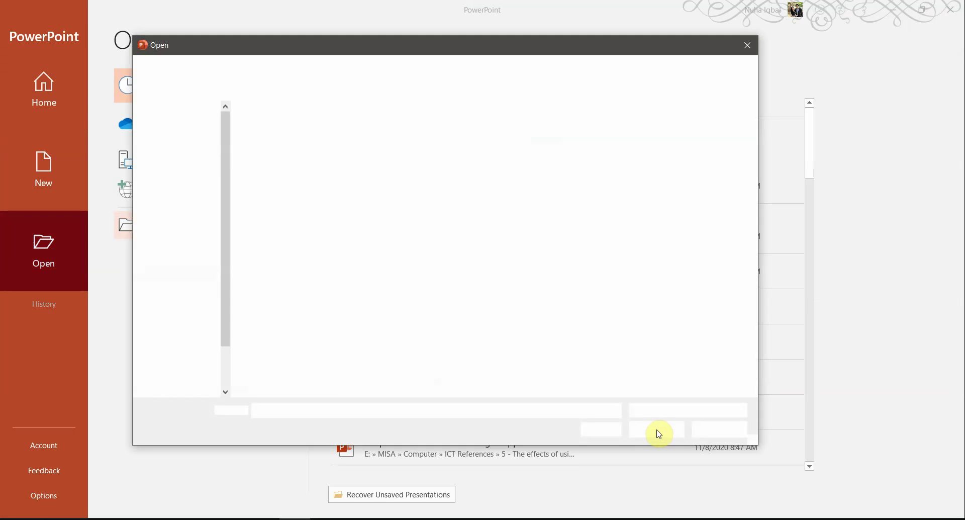
Copy the path of the 11_0417_02_Confidential Source Files November 2019 folder from File Explorer and go to it in PowerPoint's Open dialog
{"action": "key", "text": "alt+Tab"}
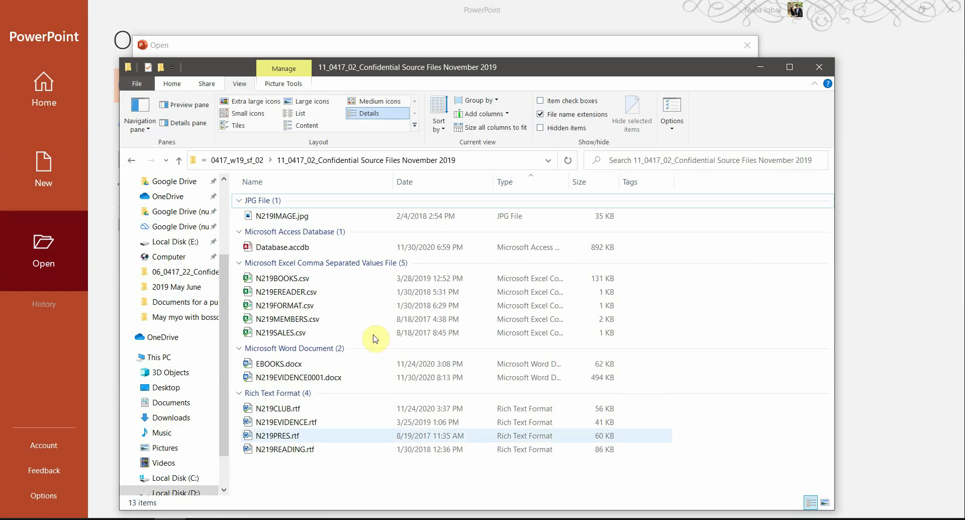
{"action": "left_click", "coordinate": [517, 160]}
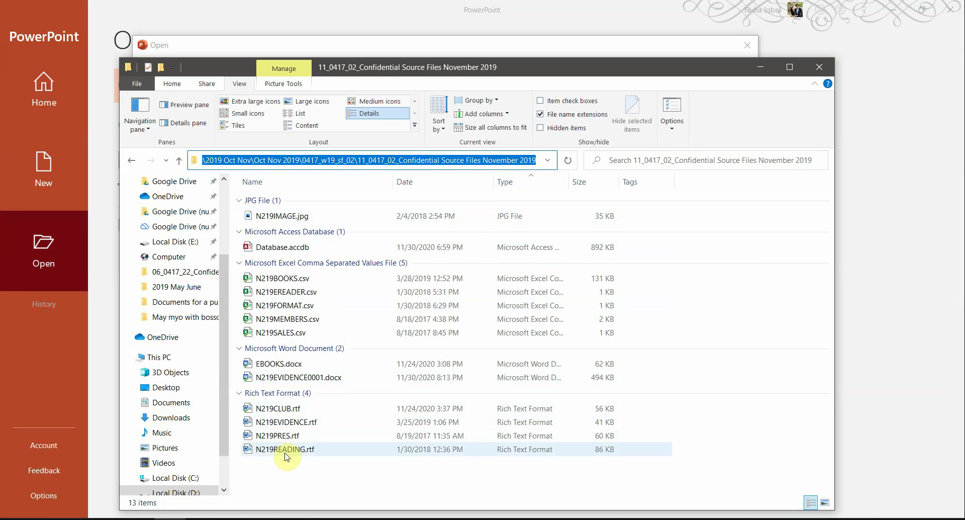
{"action": "left_click", "coordinate": [285, 436]}
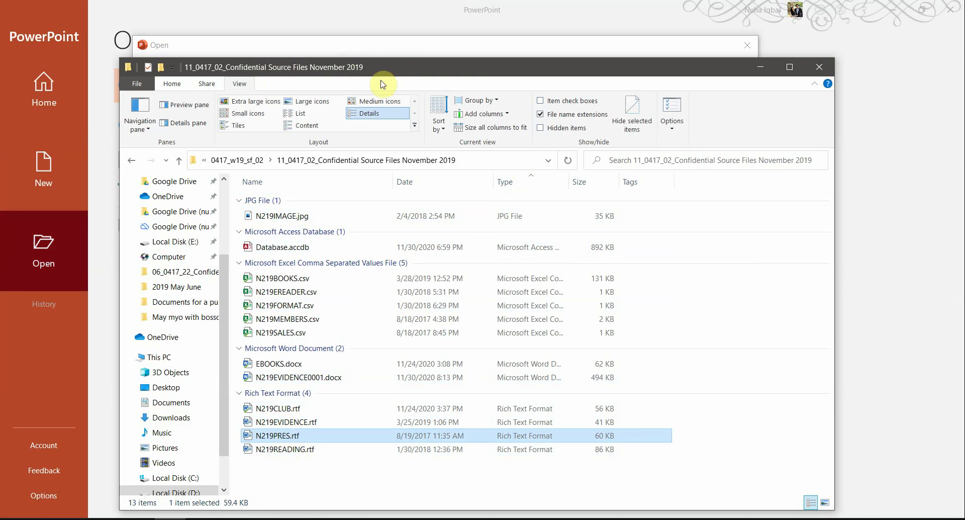
{"action": "key", "text": "alt+Tab"}
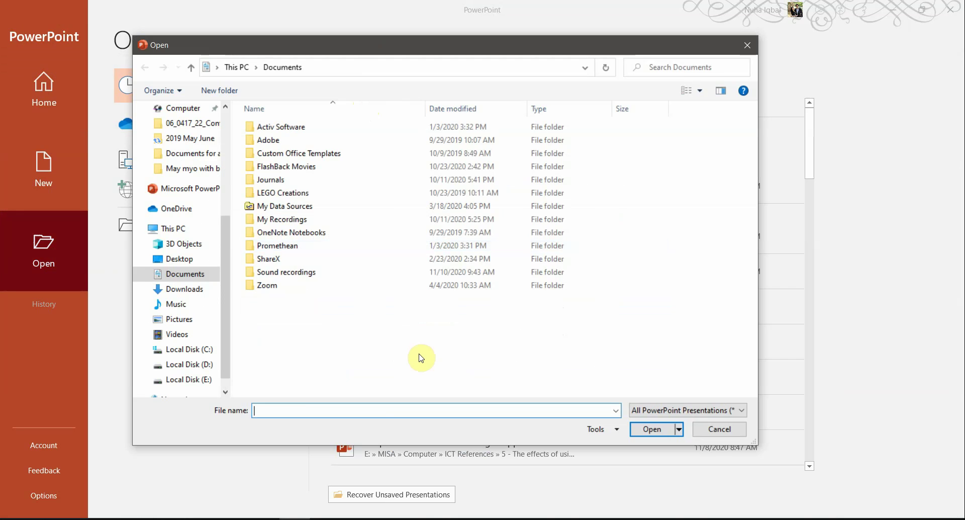
{"action": "key", "text": "ctrl+v"}
{"action": "key", "text": "ctrl+a"}
{"action": "key", "text": "Return"}
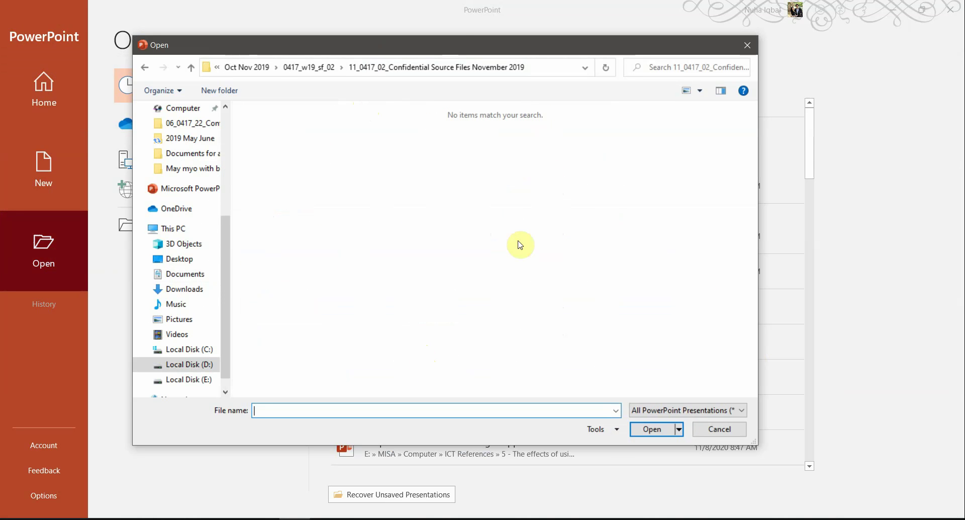
List all file types in the folder and open N219PRES.rtf as a presentation
{"action": "left_click", "coordinate": [662, 415]}
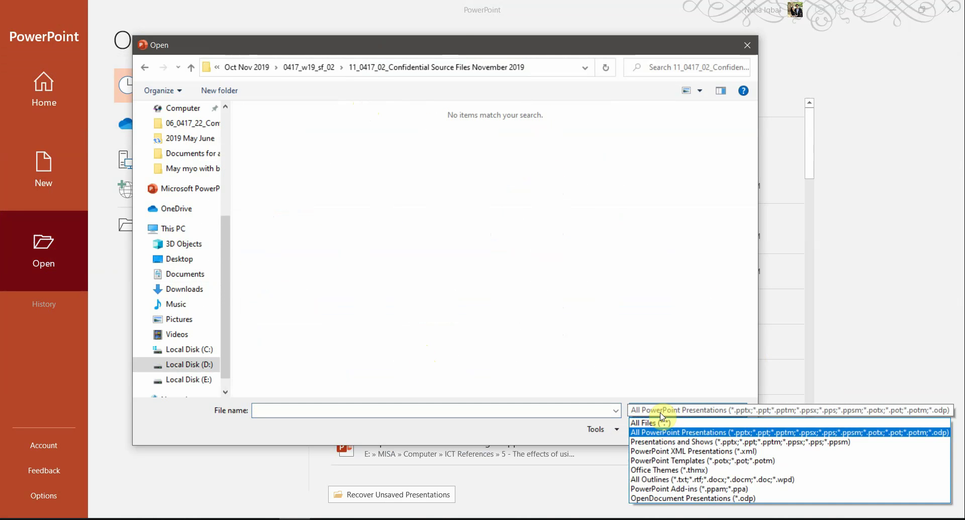
{"action": "left_click", "coordinate": [659, 424]}
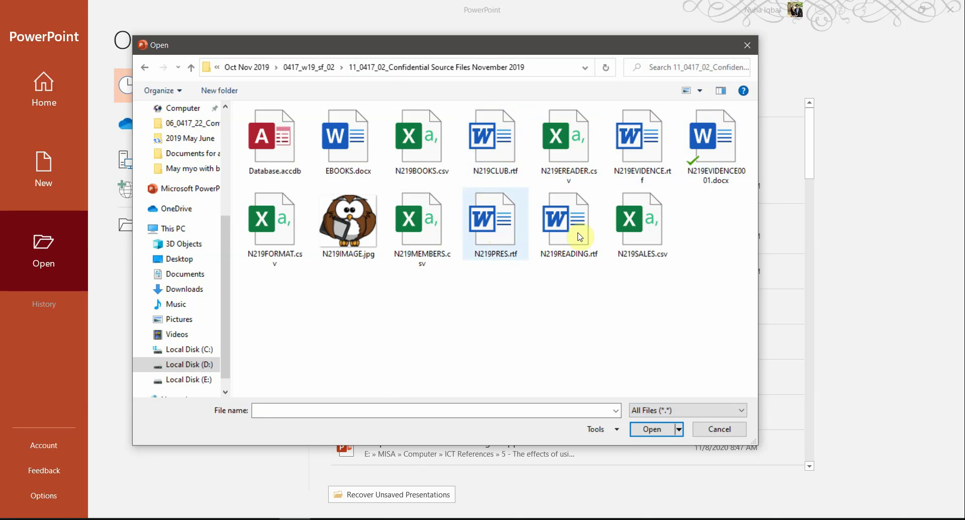
{"action": "left_click", "coordinate": [488, 224]}
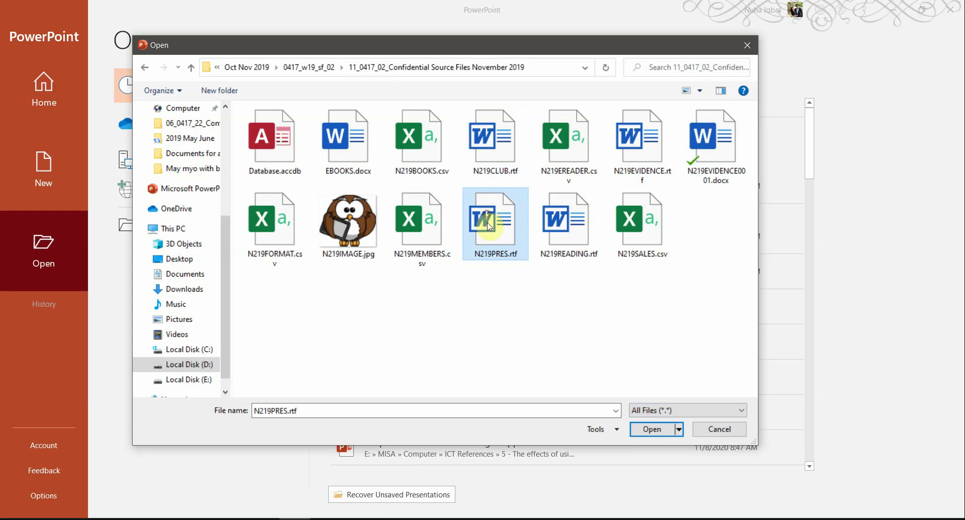
{"action": "left_click", "coordinate": [652, 429]}
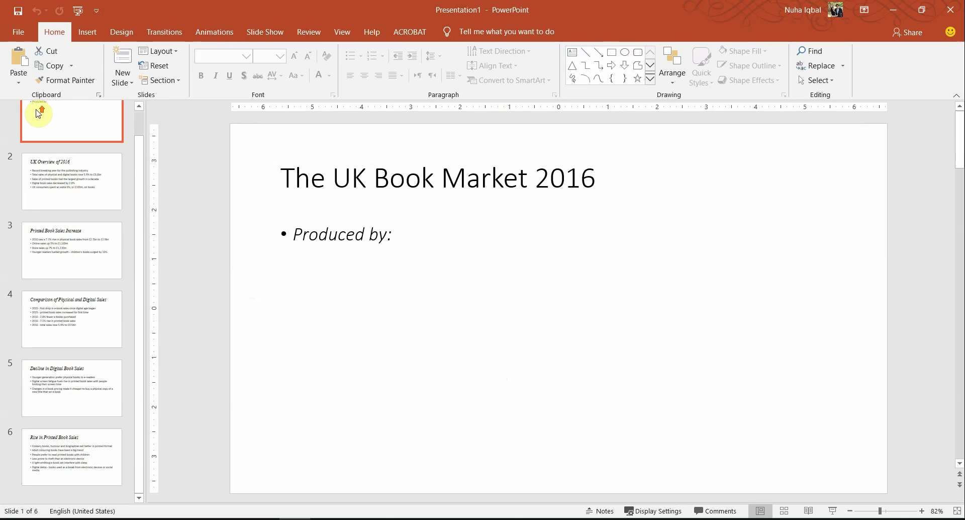
Review the content of slides 2 to 6 and return to slide 1
{"action": "left_click", "coordinate": [114, 197]}
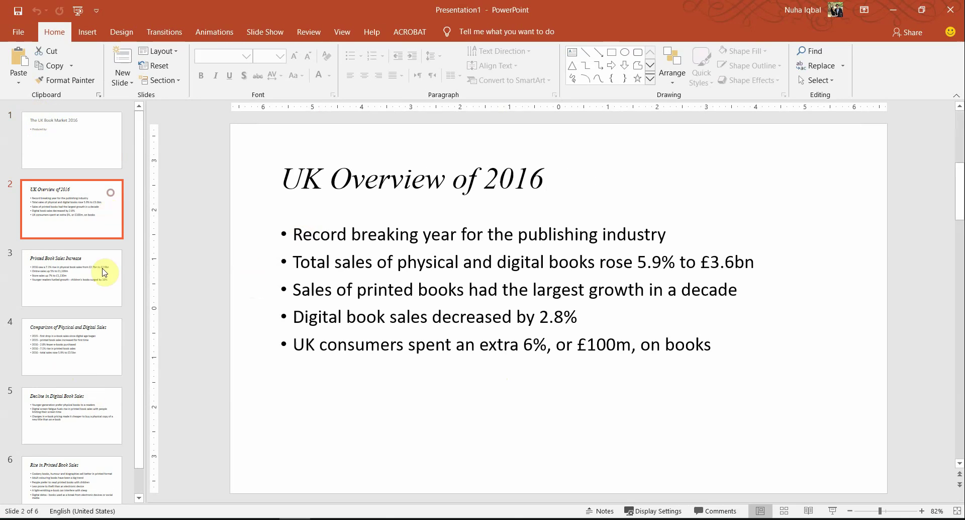
{"action": "left_click", "coordinate": [101, 280]}
{"action": "left_click", "coordinate": [103, 351]}
{"action": "left_click", "coordinate": [98, 421]}
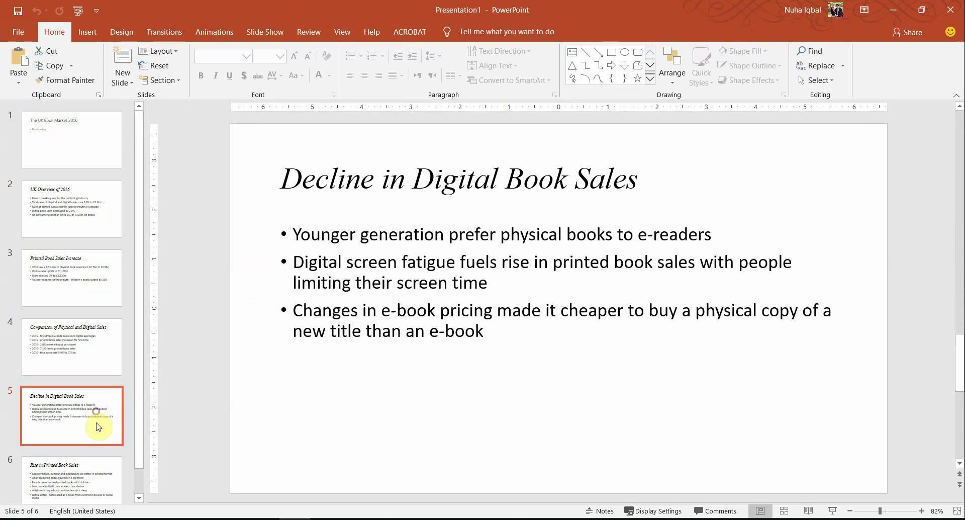
{"action": "left_click", "coordinate": [90, 473]}
{"action": "scroll", "coordinate": [76, 259], "scroll_direction": "up", "scroll_amount": 1}
{"action": "left_click", "coordinate": [53, 122]}
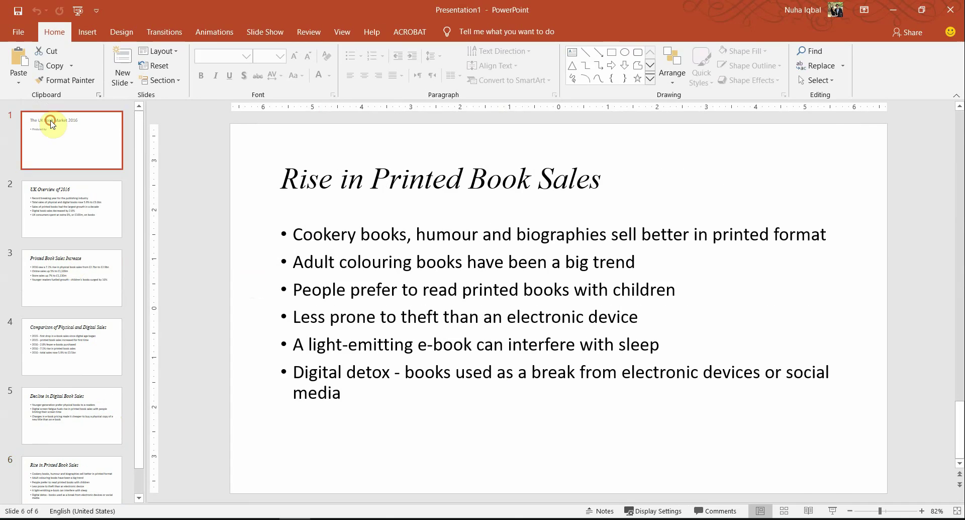
Switch to the exam paper in Adobe Acrobat and highlight "slide 1 so that" in question 35
{"action": "key", "text": "alt+Tab"}
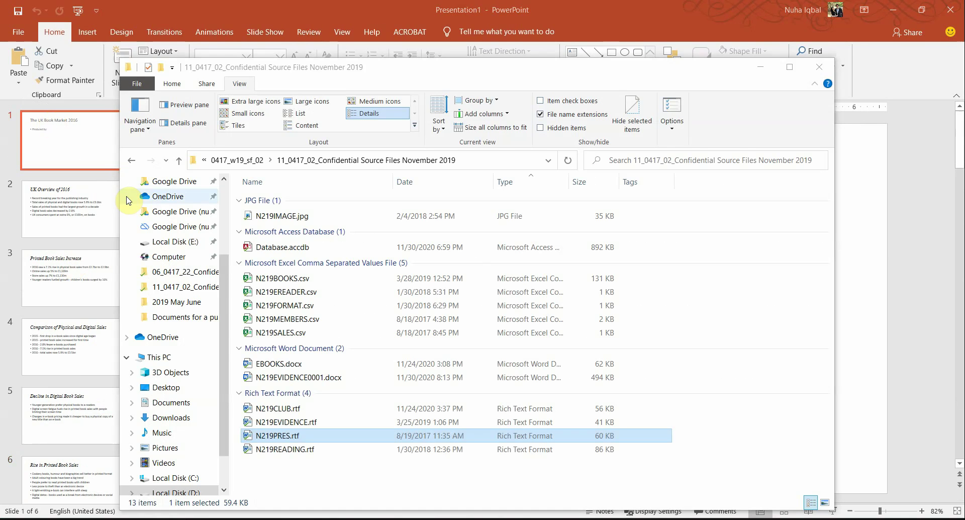
{"action": "key", "text": "alt+Tab"}
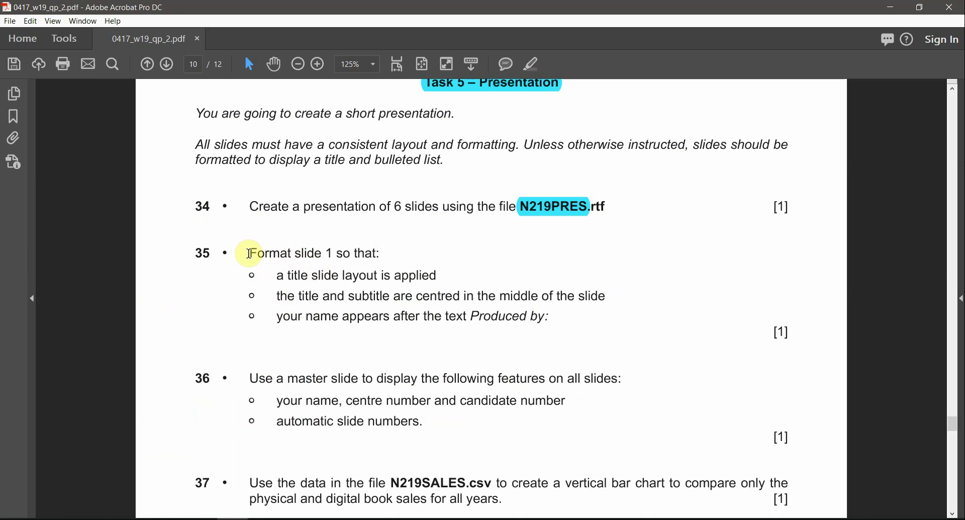
{"action": "left_click_drag", "start_coordinate": [295, 254], "coordinate": [378, 254]}
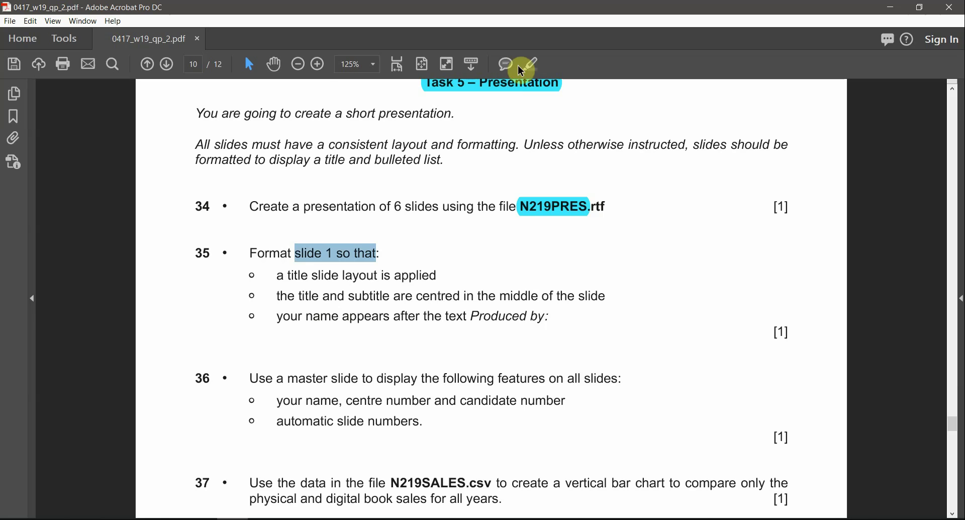
{"action": "left_click", "coordinate": [532, 64]}
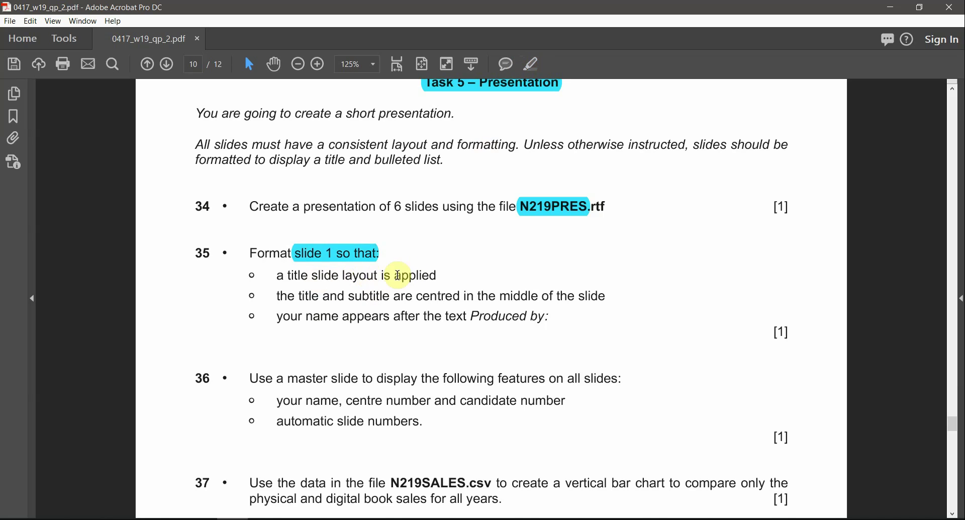
Switch to PowerPoint and apply the Title Slide layout to slide 1
{"action": "key", "text": "alt+Tab"}
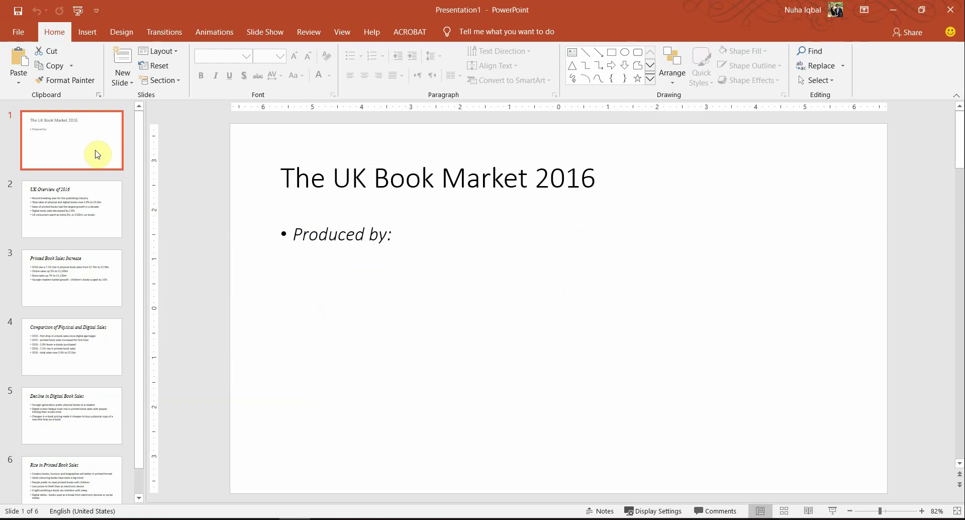
{"action": "right_click", "coordinate": [95, 150]}
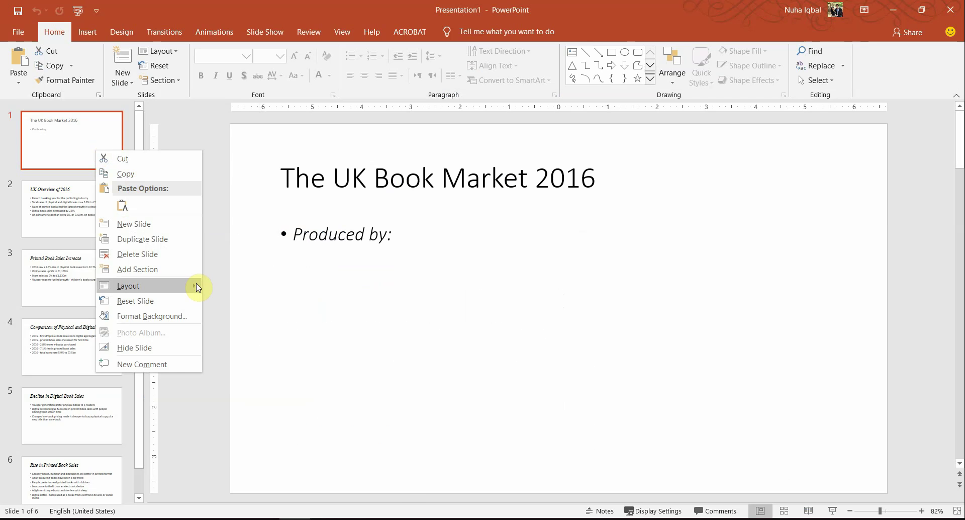
{"action": "mouse_move", "coordinate": [196, 284]}
{"action": "left_click", "coordinate": [231, 288]}
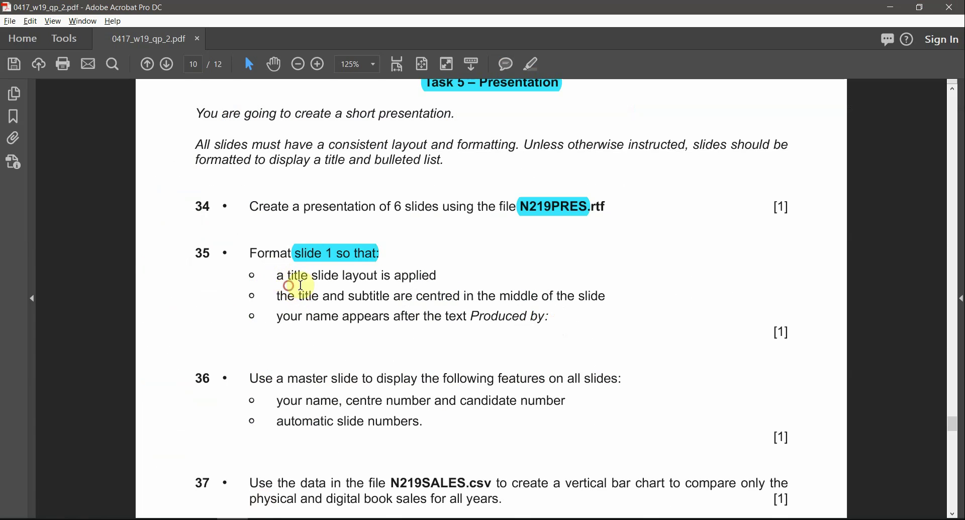
Check the centring requirement in question 35 and, in PowerPoint, inspect the alignment of slide 1's title and subtitle
{"action": "left_click_drag", "start_coordinate": [277, 296], "coordinate": [539, 297]}
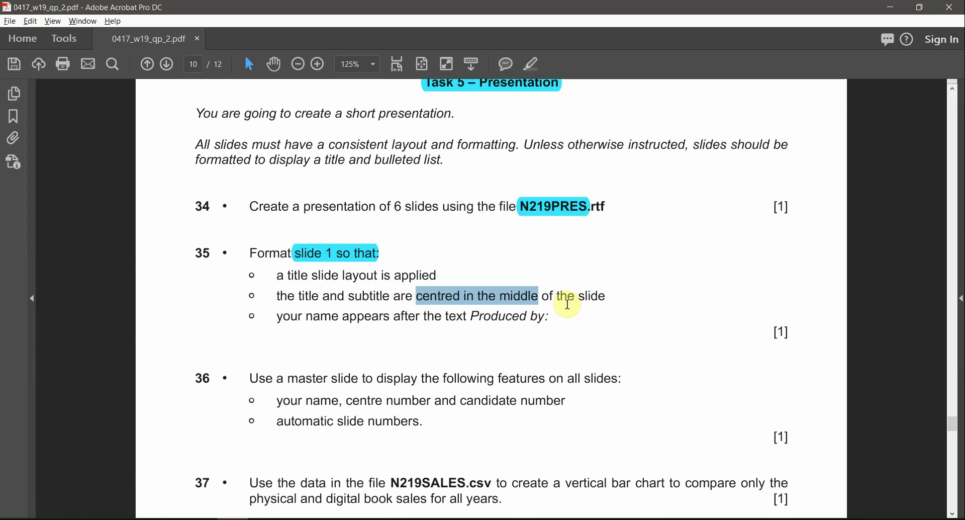
{"action": "key", "text": "alt+Tab"}
{"action": "left_click", "coordinate": [527, 288]}
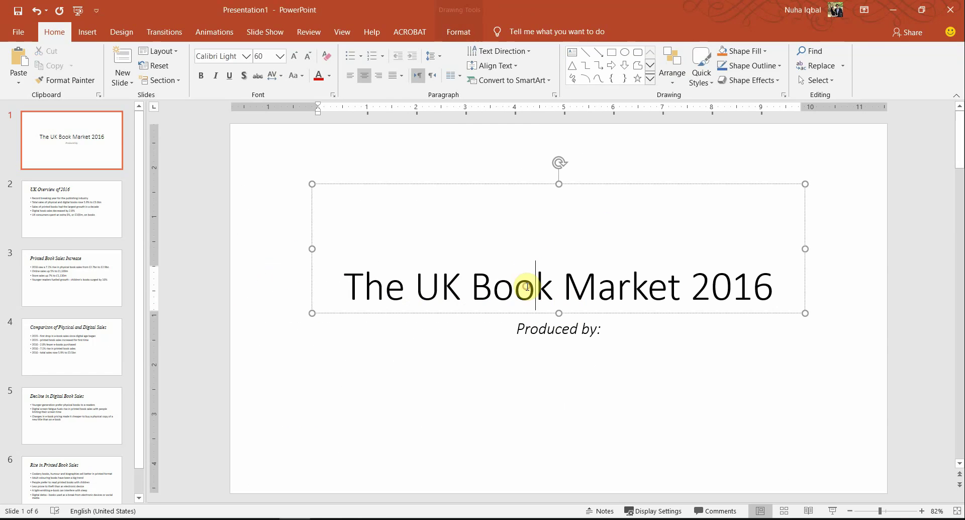
{"action": "left_click", "coordinate": [543, 328]}
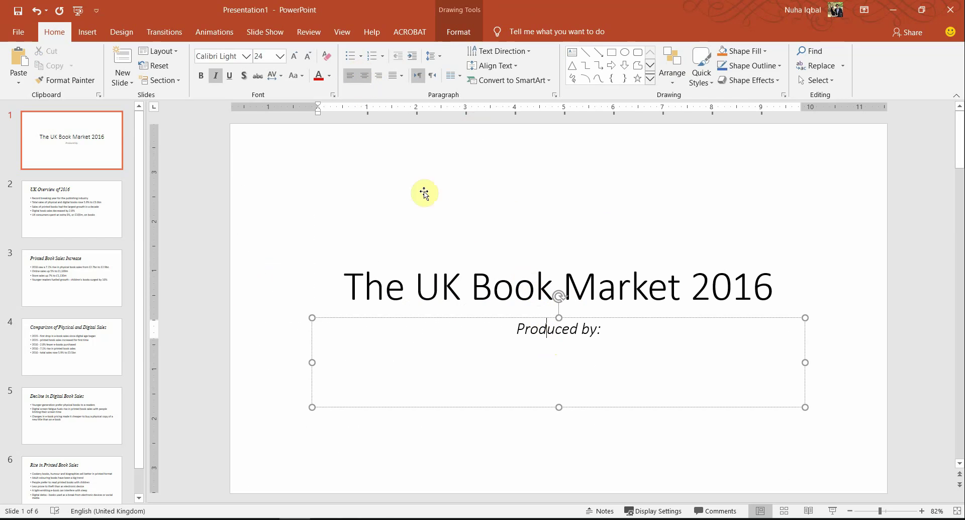
{"action": "left_click", "coordinate": [501, 301]}
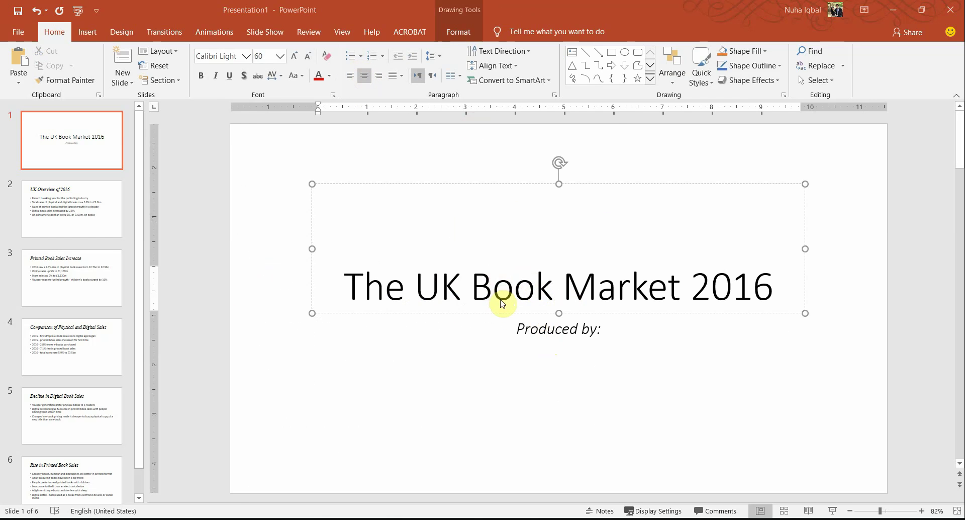
Consult the name requirement in question 35 and, in PowerPoint, add the presenter's name on a new line below "Produced by:" on slide 1
{"action": "key", "text": "alt+Tab"}
{"action": "key", "text": "alt+Tab"}
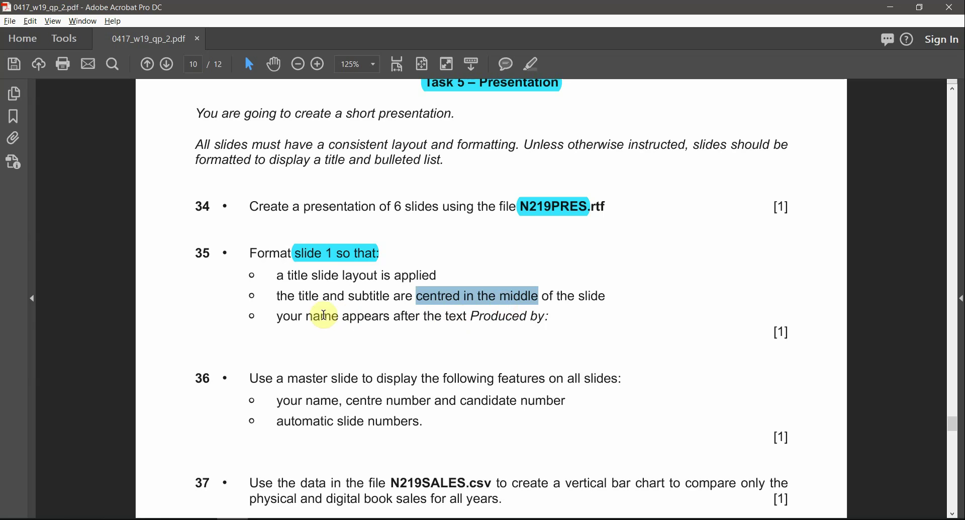
{"action": "left_click_drag", "start_coordinate": [301, 317], "coordinate": [403, 313]}
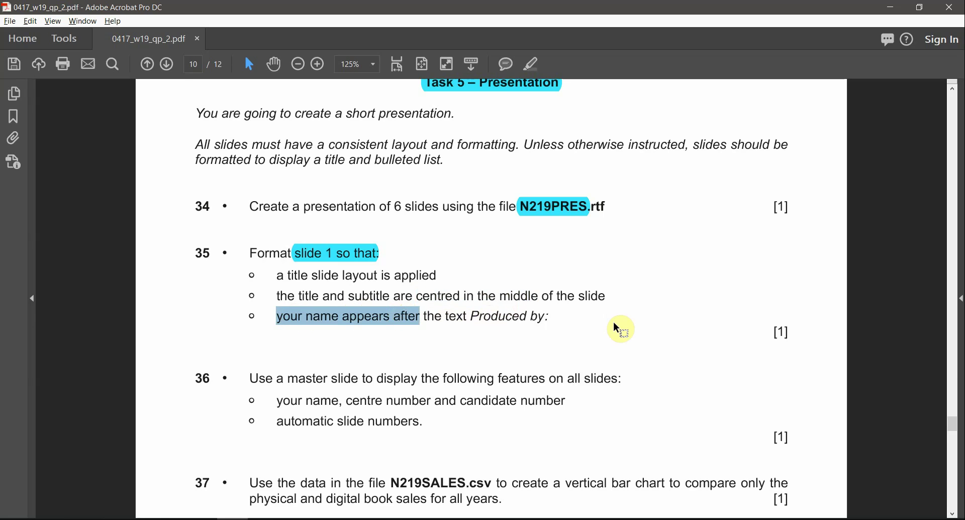
{"action": "key", "text": "alt+Tab"}
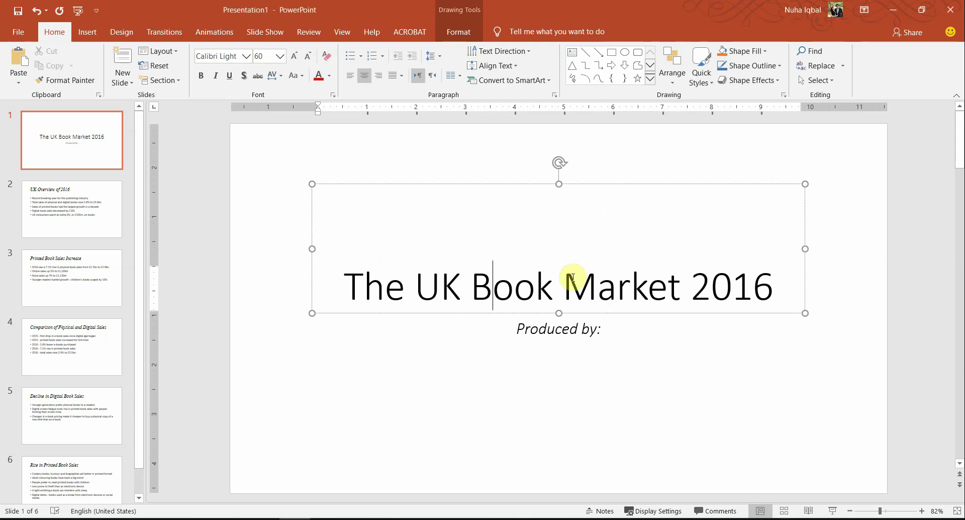
{"action": "left_click", "coordinate": [604, 325]}
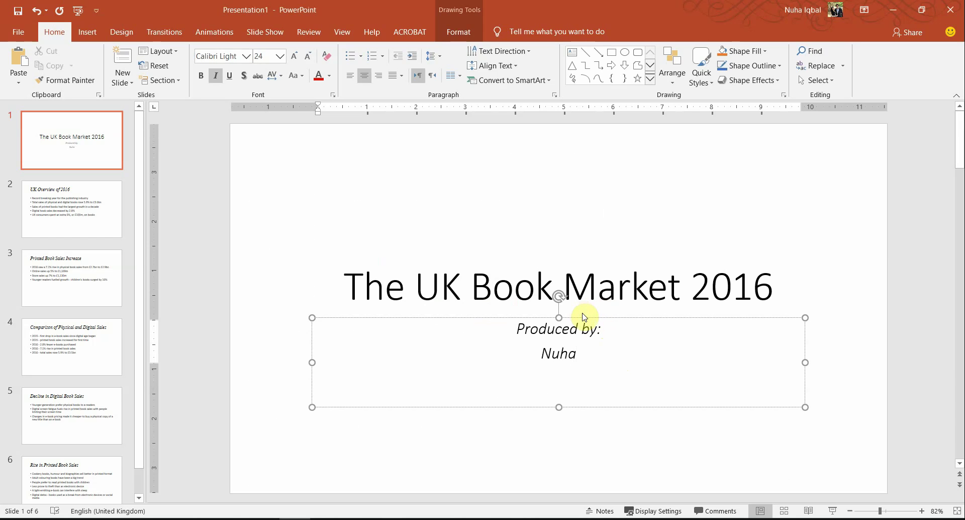
Switch to the exam paper in Adobe Acrobat and highlight question 35's requirements from the title slide layout through "Produced"
{"action": "key", "text": "alt+Tab"}
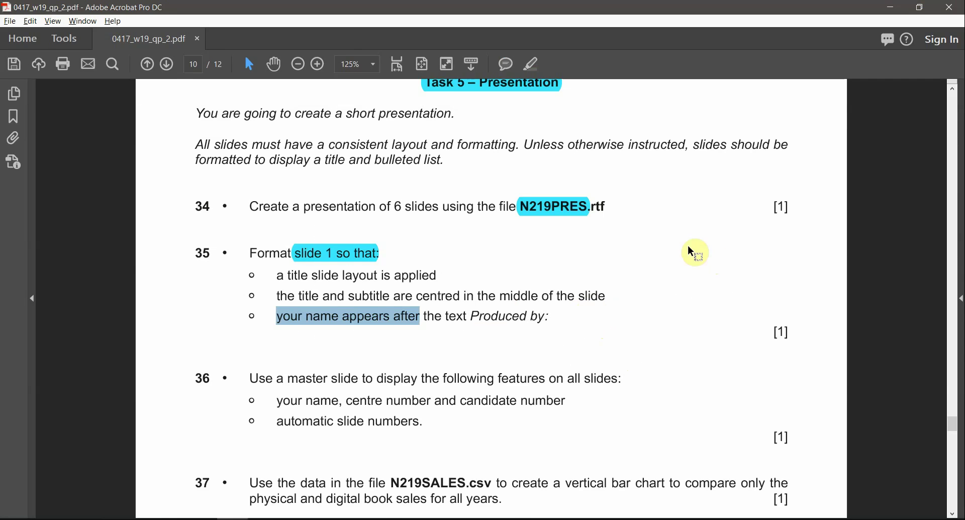
{"action": "left_click_drag", "start_coordinate": [553, 317], "coordinate": [360, 306]}
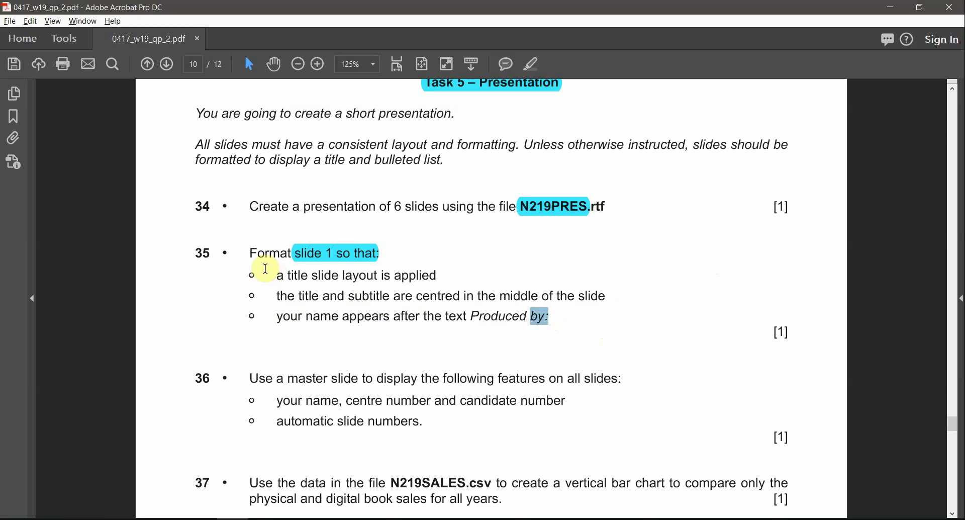
{"action": "left_click_drag", "start_coordinate": [282, 279], "coordinate": [531, 317]}
{"action": "left_click", "coordinate": [531, 64]}
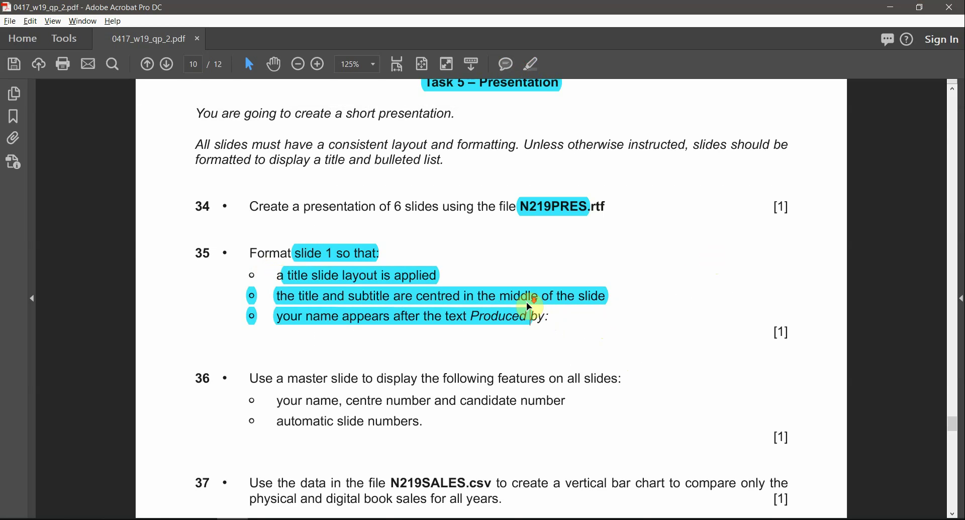
Highlight "master slide to" in question 36 and read its two bulleted requirements
{"action": "scroll", "coordinate": [523, 304], "scroll_direction": "down", "scroll_amount": 3}
{"action": "scroll", "coordinate": [528, 307], "scroll_direction": "down", "scroll_amount": 2}
{"action": "scroll", "coordinate": [527, 308], "scroll_direction": "up", "scroll_amount": 1}
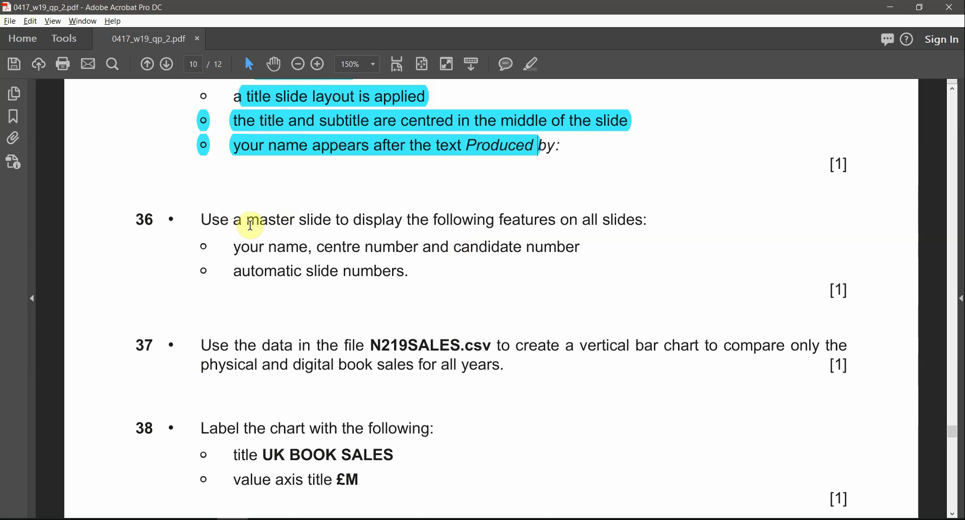
{"action": "left_click_drag", "start_coordinate": [249, 221], "coordinate": [336, 223]}
{"action": "left_click", "coordinate": [532, 64]}
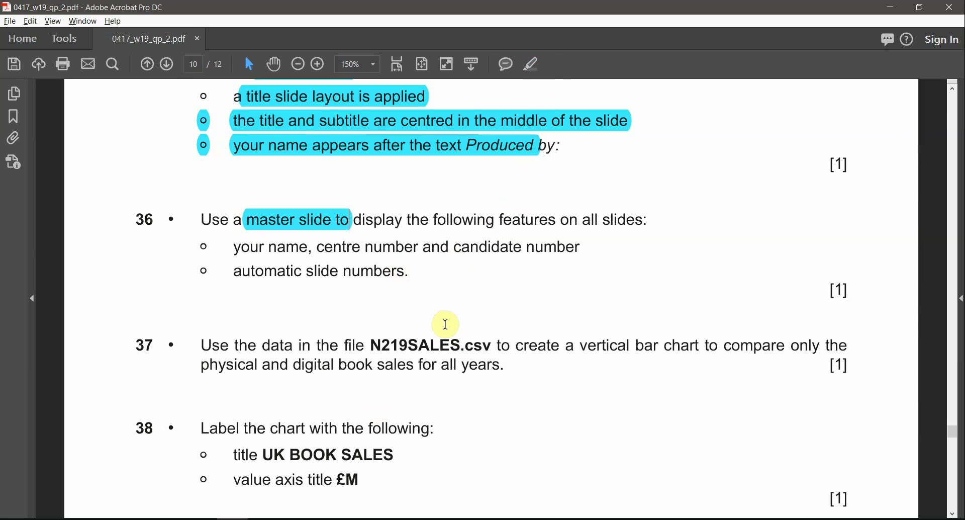
{"action": "scroll", "coordinate": [447, 329], "scroll_direction": "down", "scroll_amount": 2}
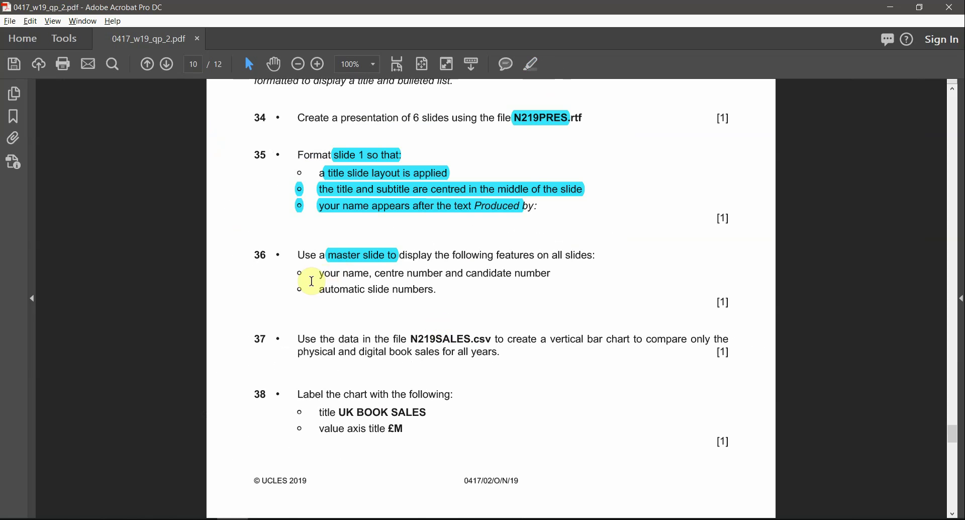
{"action": "left_click_drag", "start_coordinate": [325, 274], "coordinate": [512, 274]}
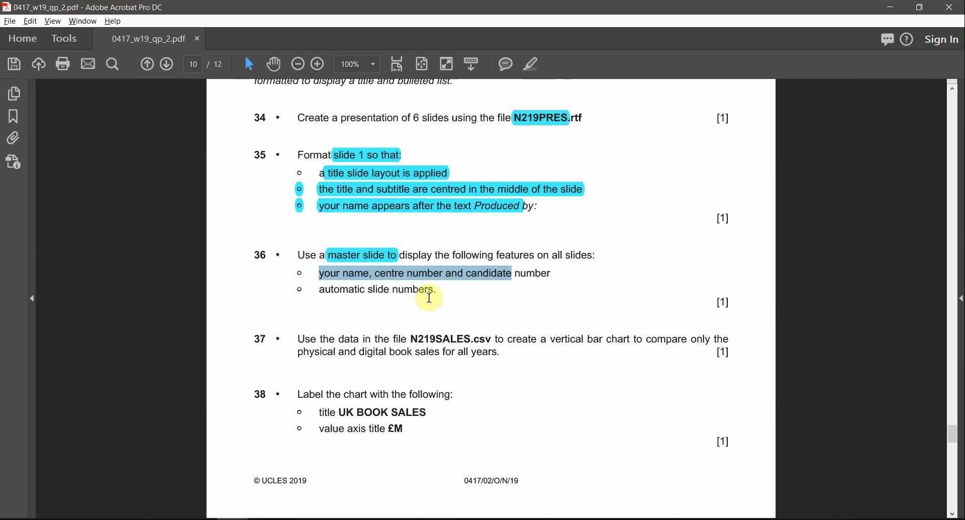
{"action": "left_click_drag", "start_coordinate": [418, 289], "coordinate": [325, 291]}
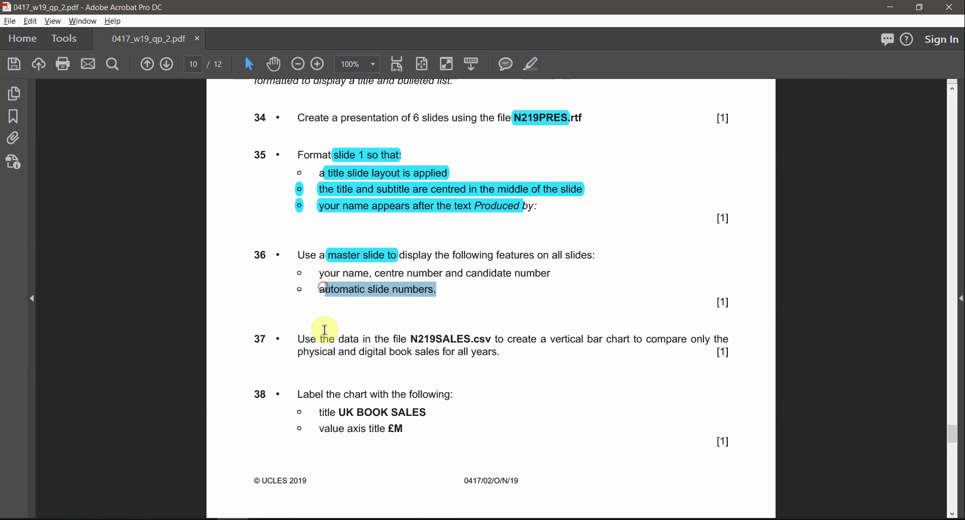
Switch to PowerPoint, open the Slide Master view and select the top-level master slide
{"action": "key", "text": "alt+Tab"}
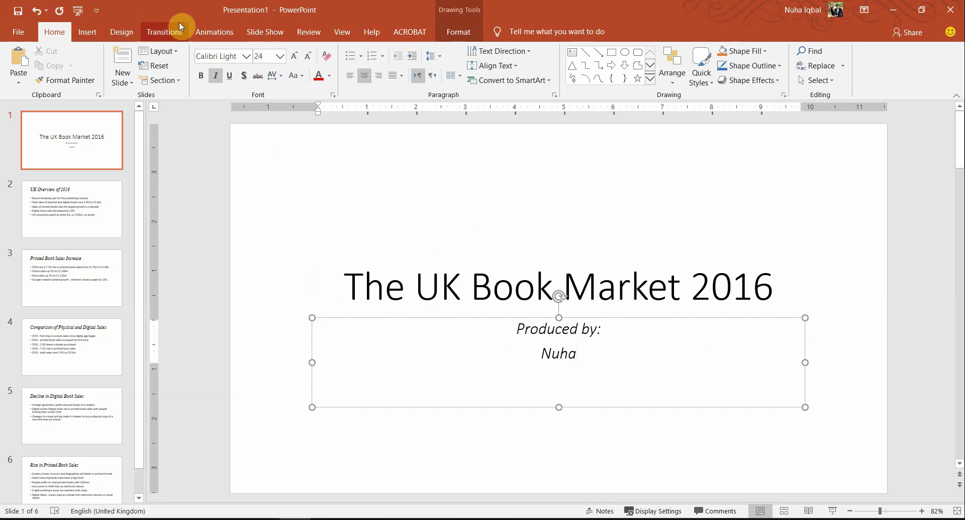
{"action": "left_click", "coordinate": [345, 35]}
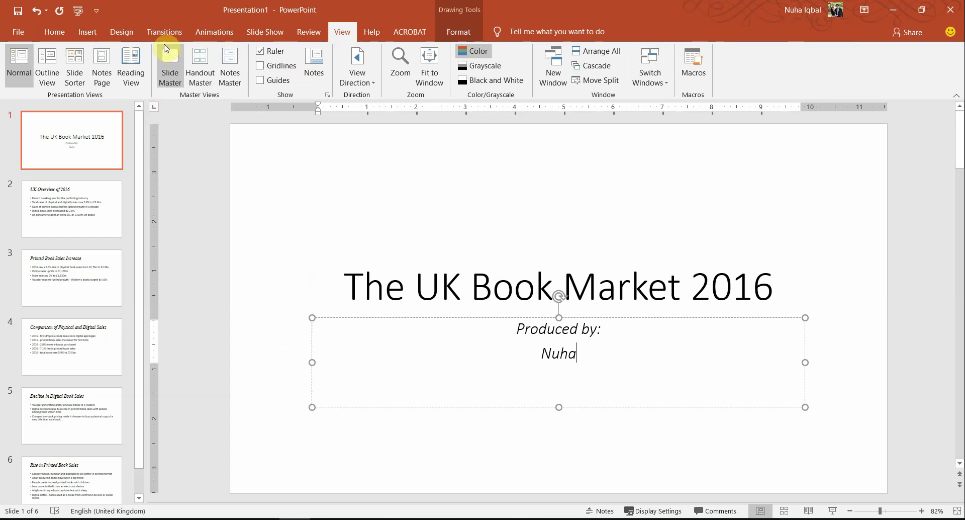
{"action": "left_click", "coordinate": [160, 70]}
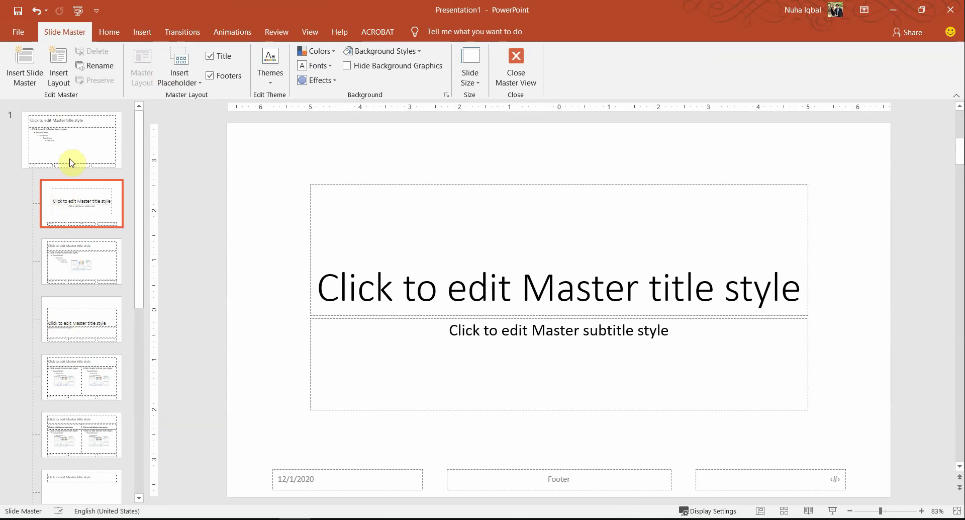
{"action": "left_click", "coordinate": [75, 151]}
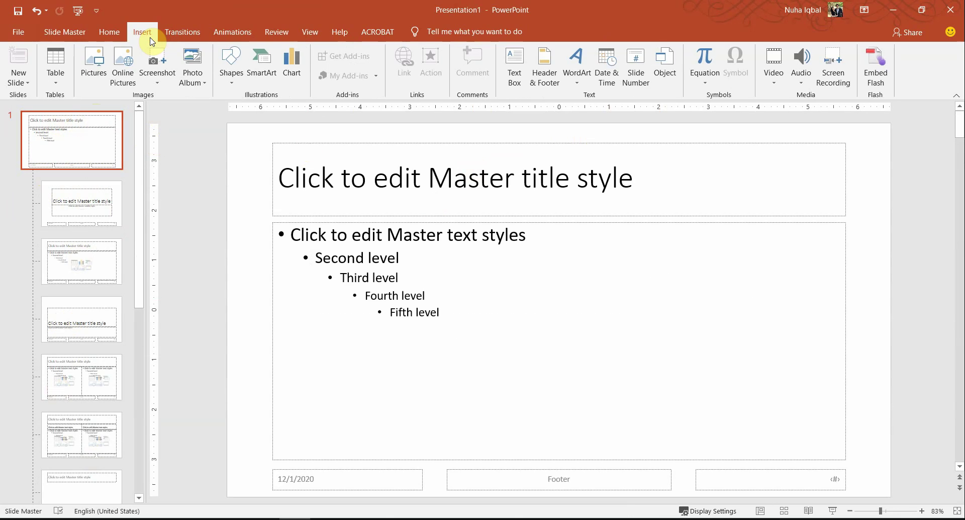
In the Header and Footer settings, enable the footer and enter the name, centre number and candidate number required by question 36
{"action": "left_click", "coordinate": [546, 67]}
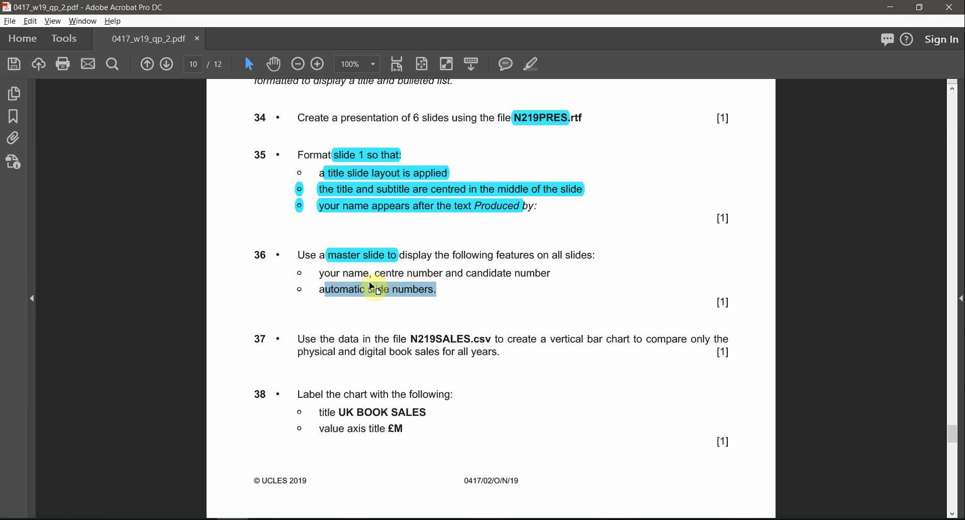
{"action": "left_click", "coordinate": [334, 272]}
{"action": "left_click_drag", "start_coordinate": [318, 275], "coordinate": [494, 277]}
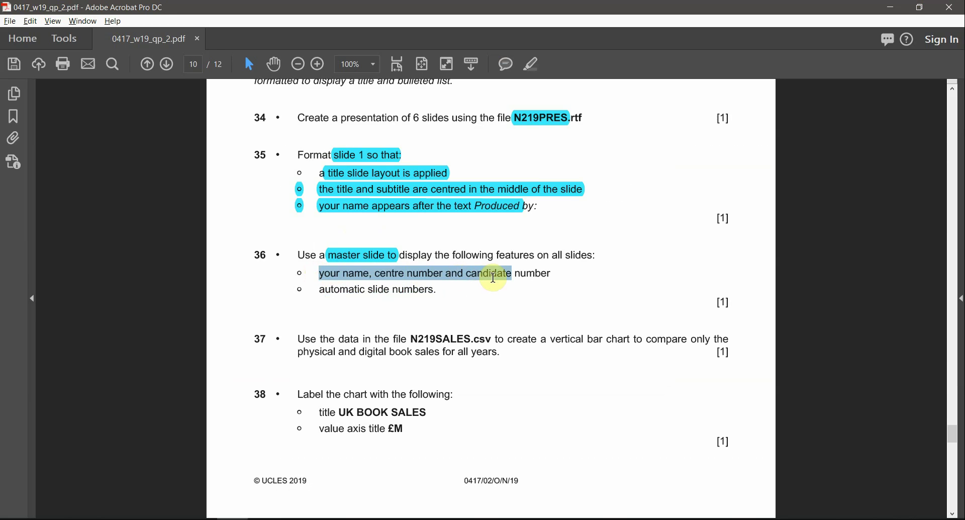
{"action": "key", "text": "alt+Tab"}
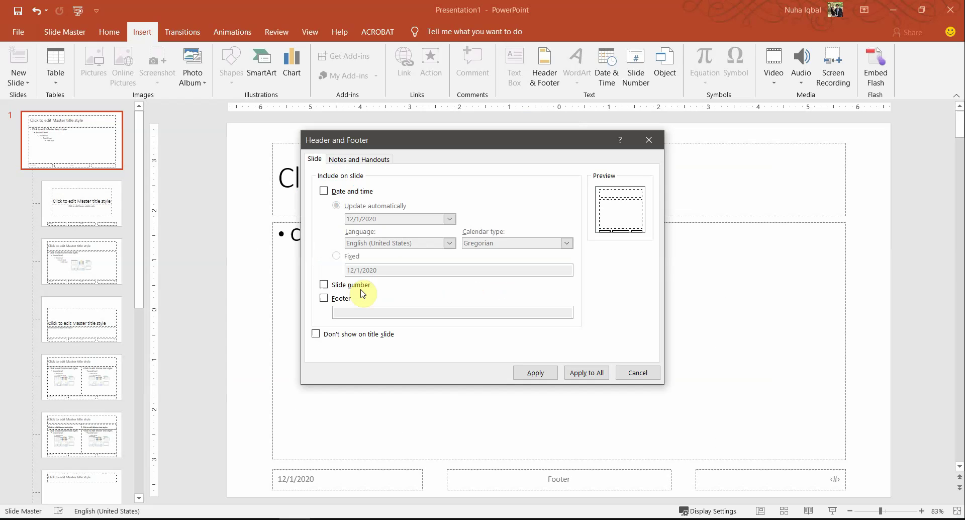
{"action": "left_click", "coordinate": [338, 301]}
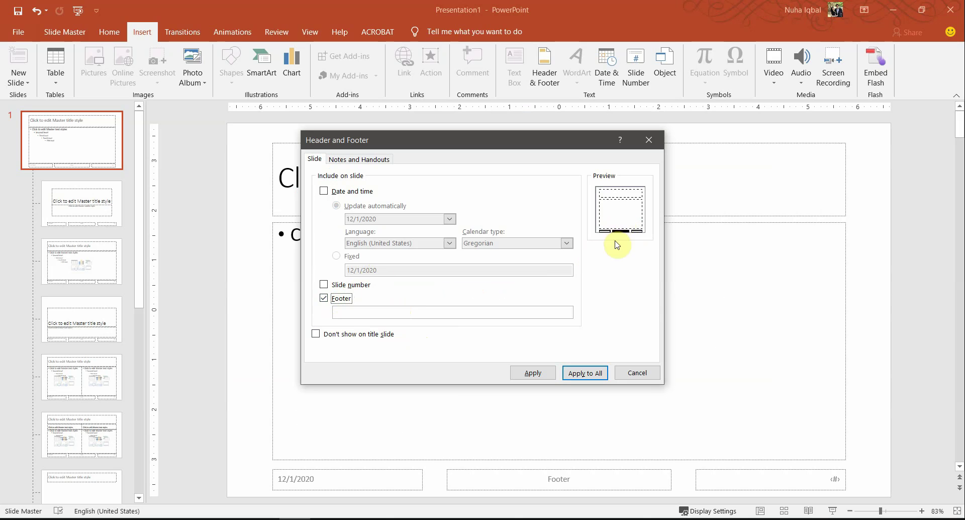
{"action": "left_click", "coordinate": [325, 300]}
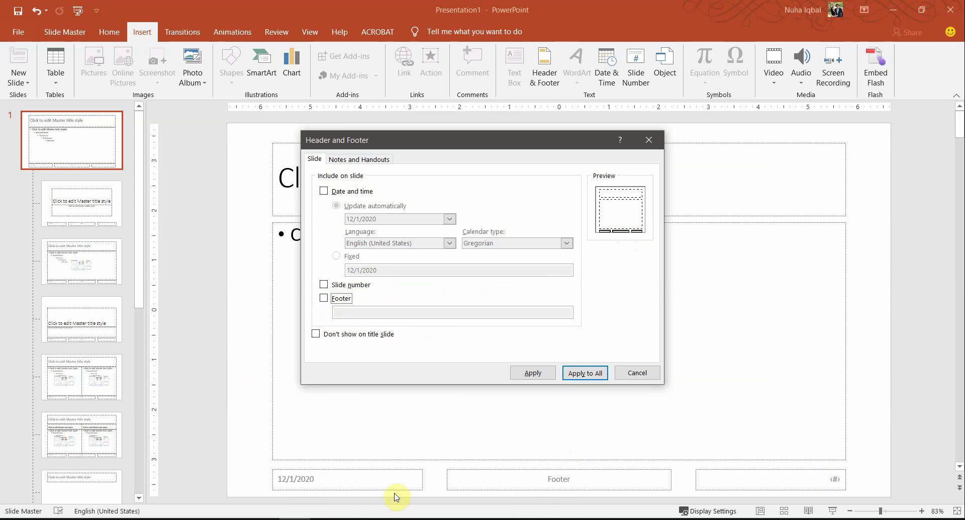
{"action": "left_click", "coordinate": [325, 298]}
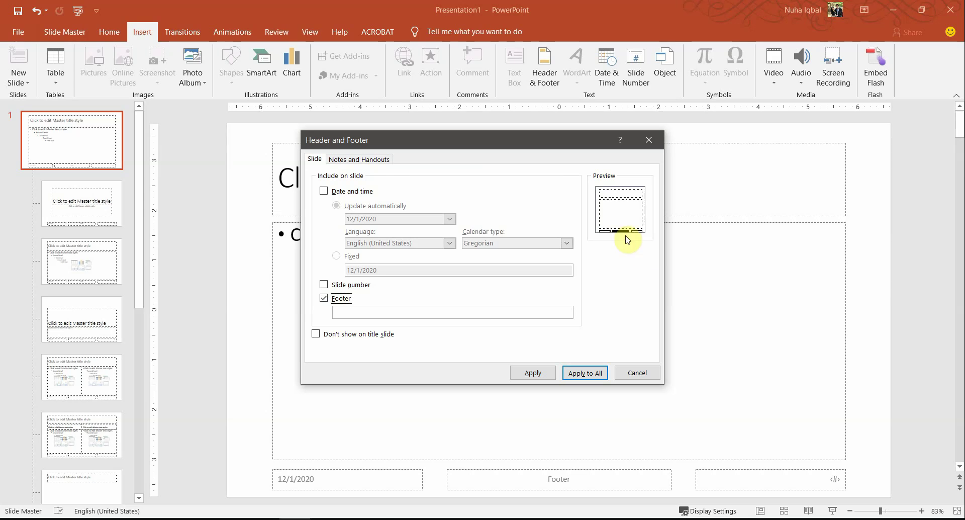
{"action": "left_click", "coordinate": [437, 311]}
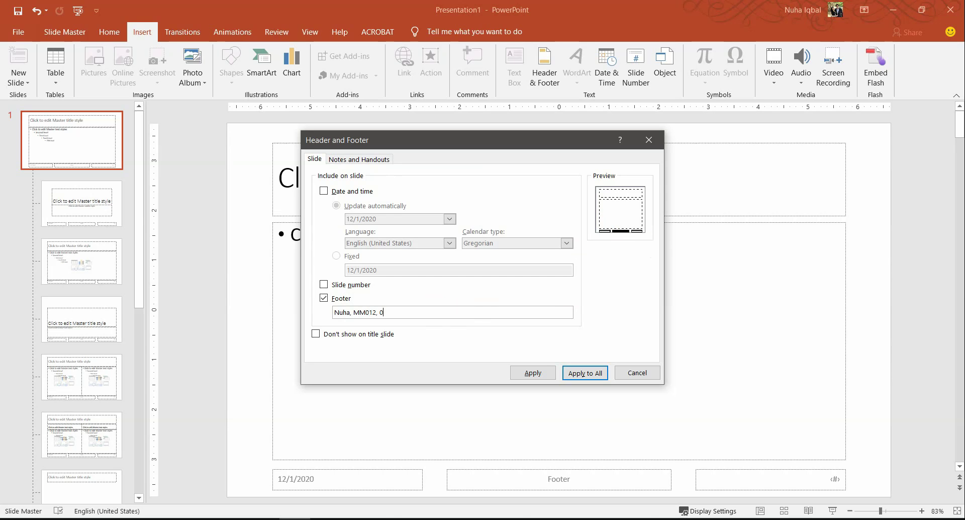
In the exam paper, highlight "your name, centre number and candidate" and "automatic slide numbers" under question 36, and return to PowerPoint
{"action": "key", "text": "alt+Tab"}
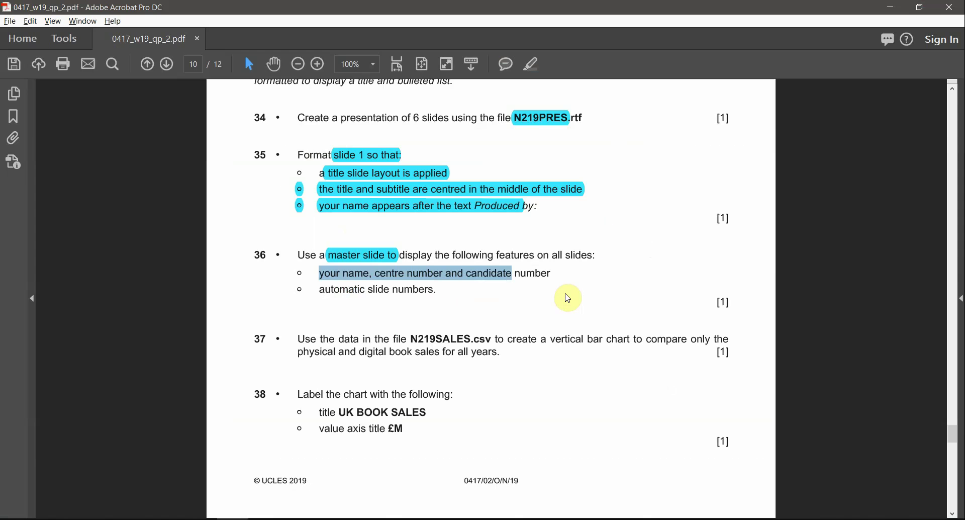
{"action": "left_click", "coordinate": [478, 269]}
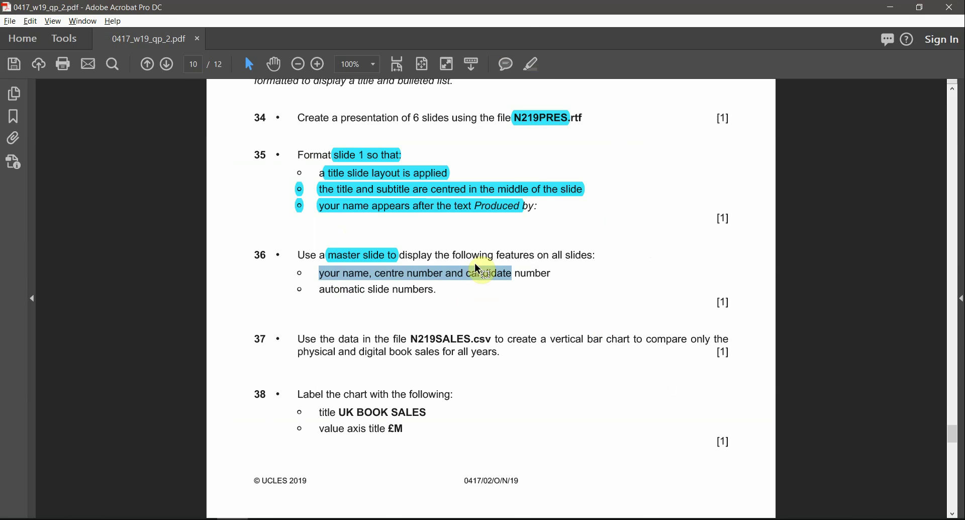
{"action": "left_click", "coordinate": [535, 72]}
{"action": "left_click_drag", "start_coordinate": [321, 291], "coordinate": [403, 281]}
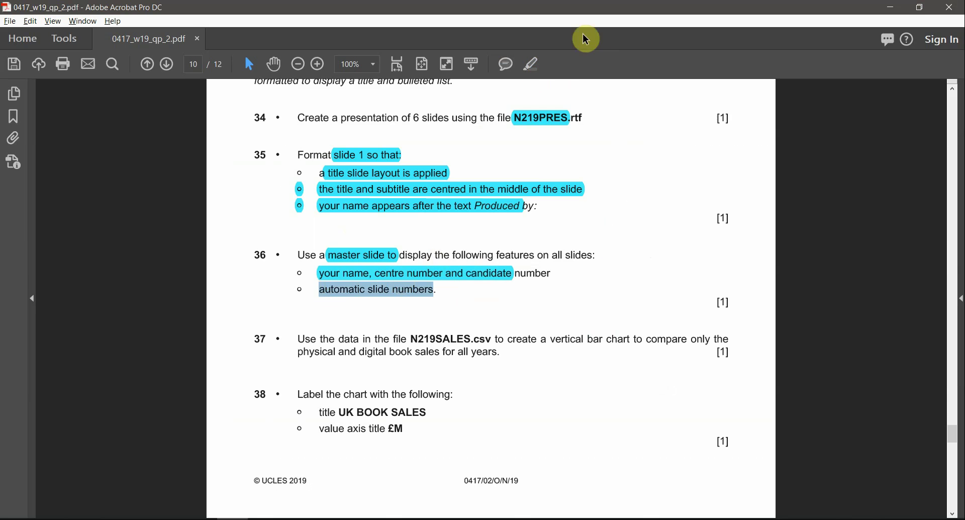
{"action": "left_click", "coordinate": [531, 69]}
{"action": "key", "text": "alt+Tab"}
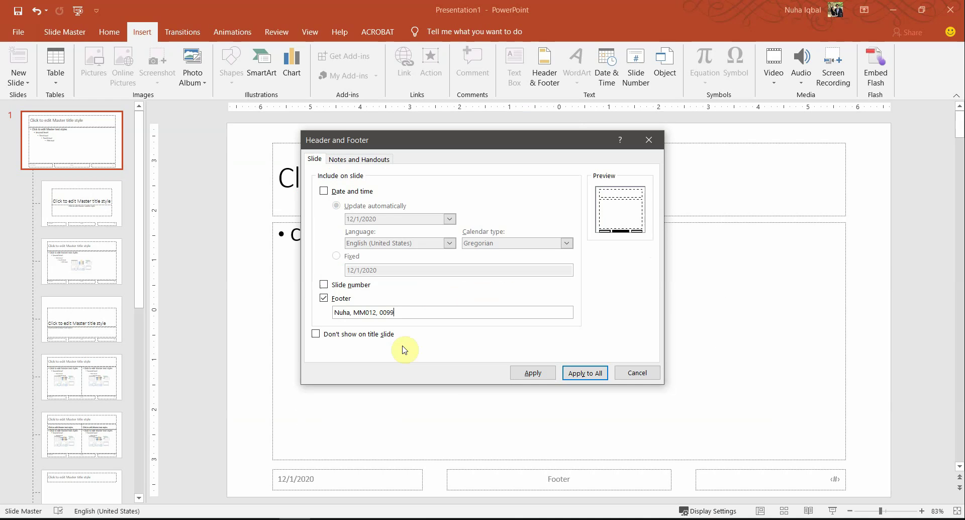
Include the slide number, apply the header and footer settings to all slides, and check both placeholders on the master
{"action": "left_click", "coordinate": [323, 285]}
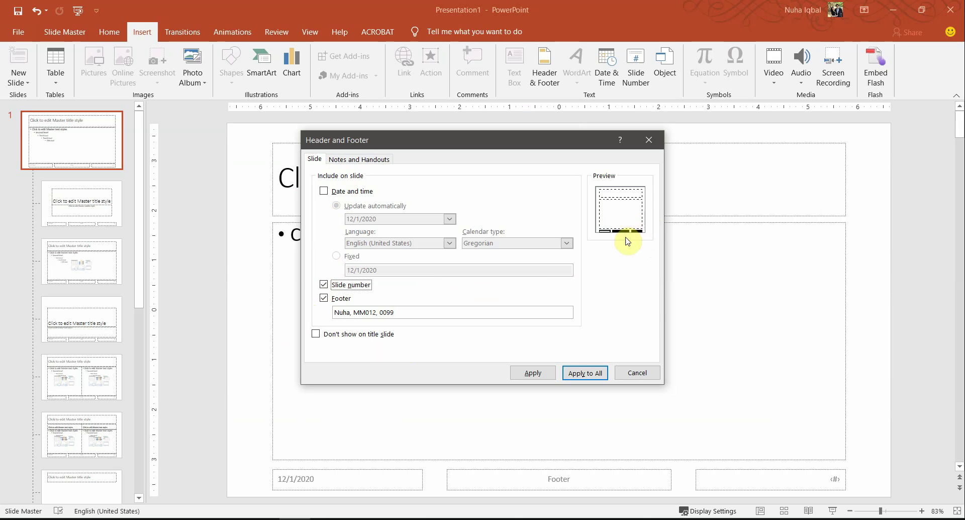
{"action": "left_click", "coordinate": [582, 374]}
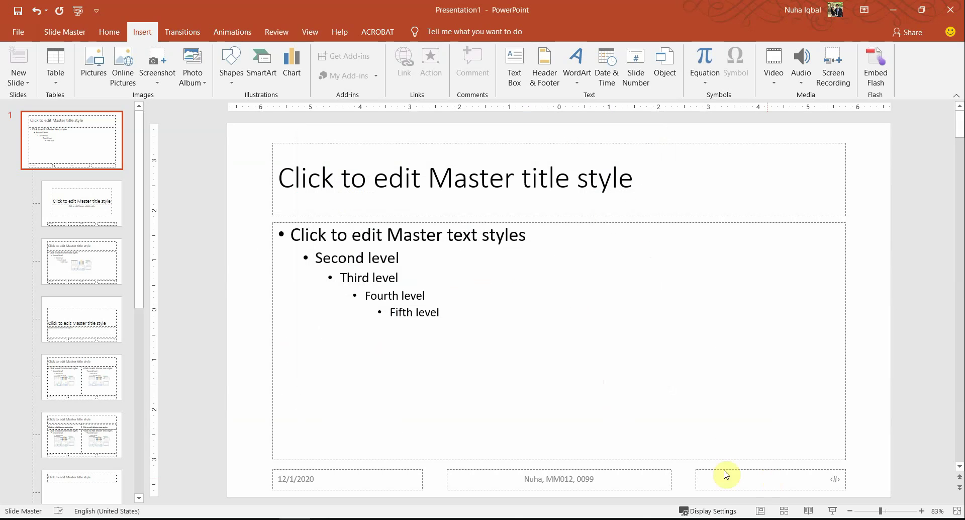
{"action": "left_click", "coordinate": [834, 475]}
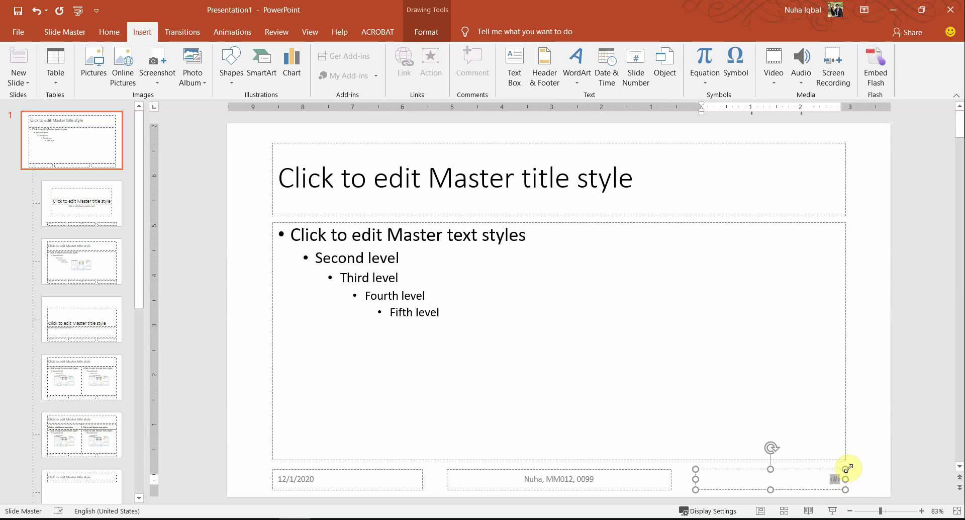
{"action": "left_click", "coordinate": [575, 476]}
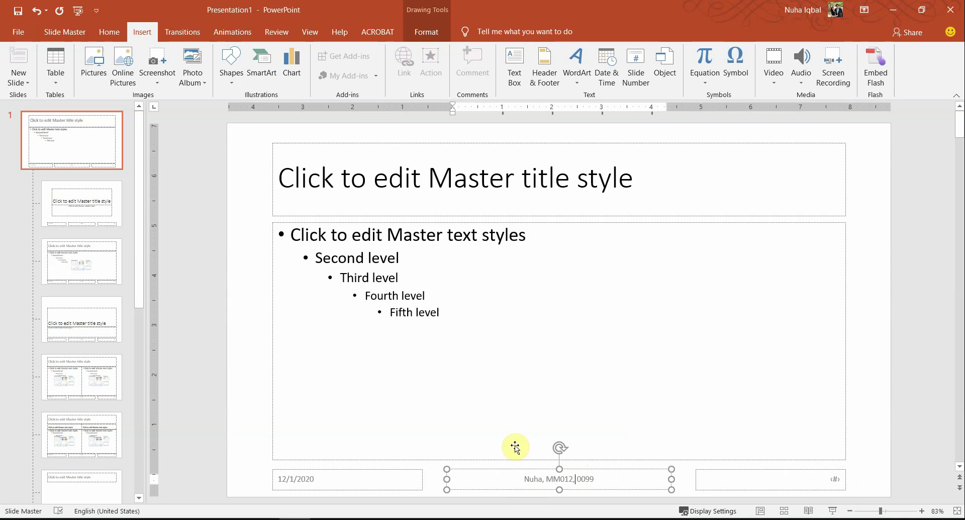
Close the Slide Master view and check the footer and slide number on slides 1 to 4
{"action": "left_click", "coordinate": [54, 33]}
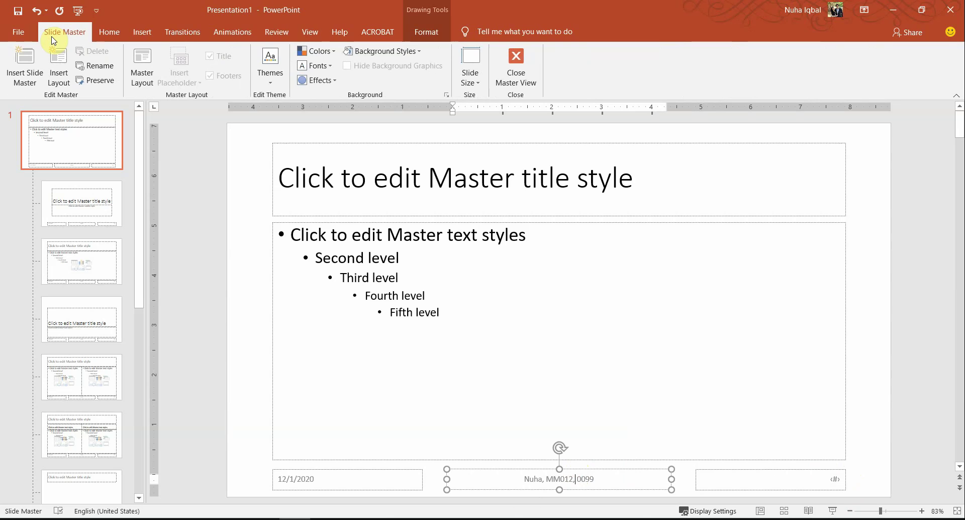
{"action": "left_click", "coordinate": [516, 68]}
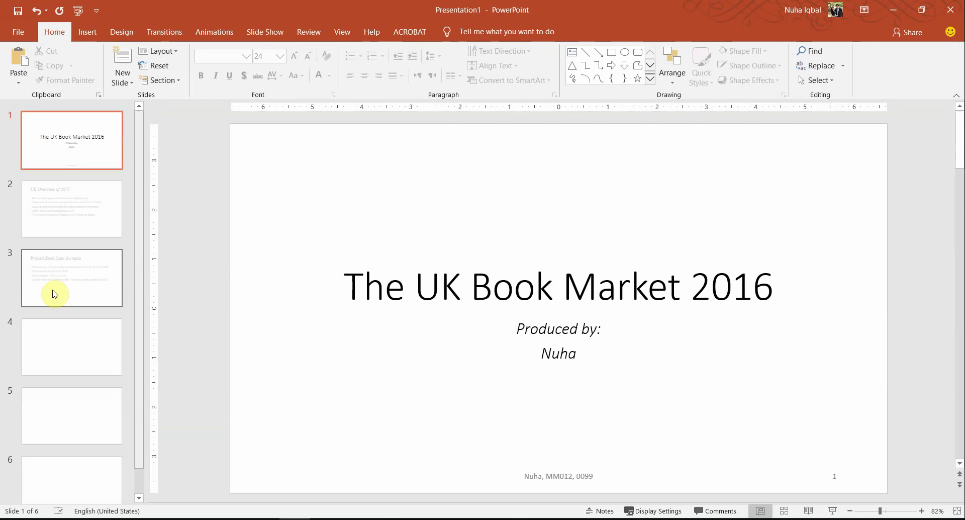
{"action": "left_click", "coordinate": [828, 478]}
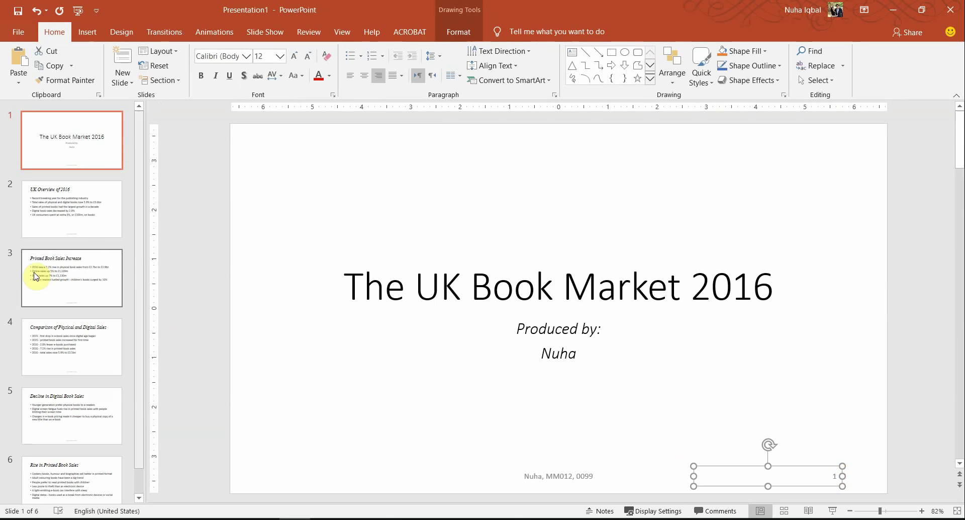
{"action": "left_click", "coordinate": [83, 227]}
{"action": "left_click", "coordinate": [82, 273]}
{"action": "left_click", "coordinate": [95, 325]}
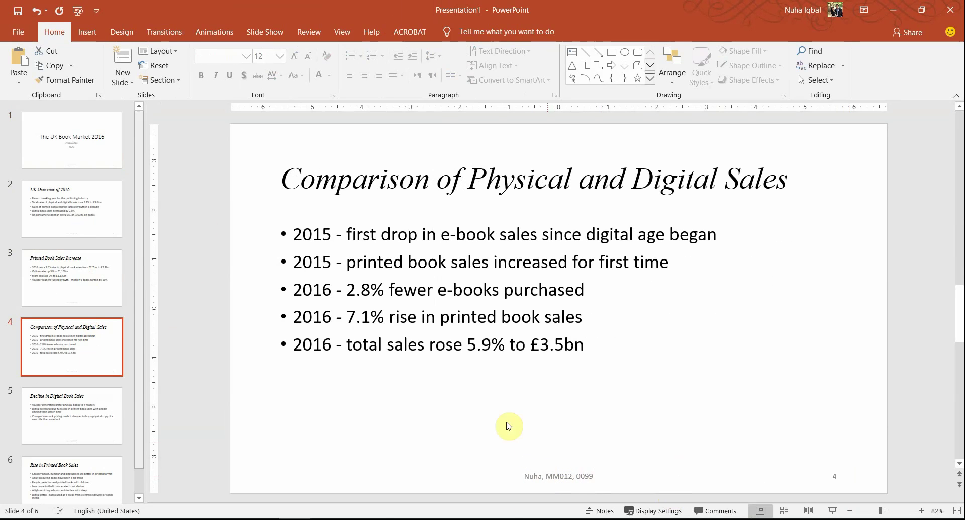
{"action": "left_click", "coordinate": [105, 155]}
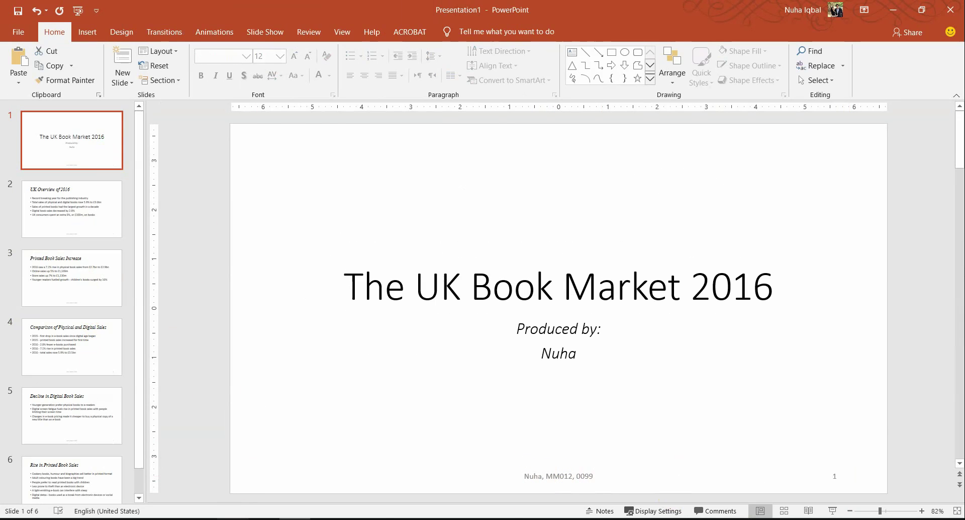
Reread question 36 in the exam paper, return to PowerPoint and check its requirements on slides 1 and 2
{"action": "key", "text": "alt+Tab"}
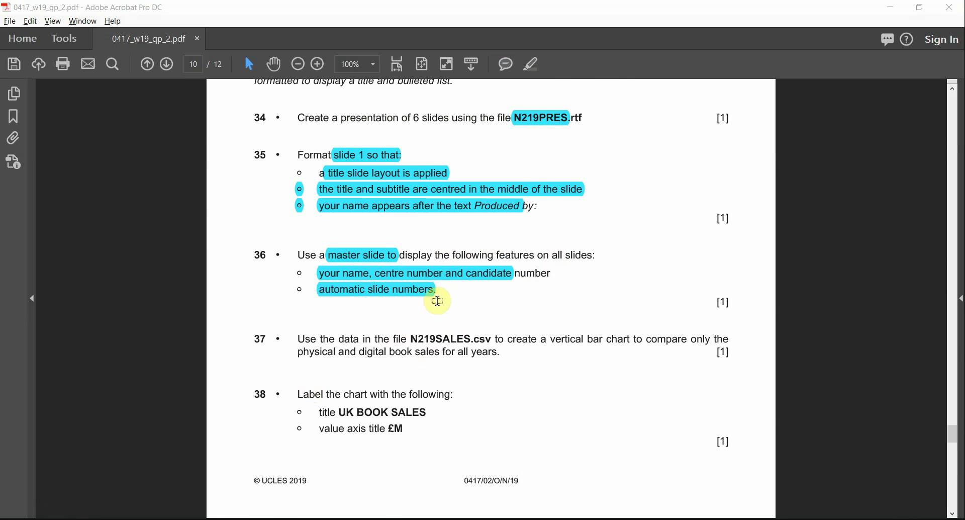
{"action": "key", "text": "alt+Tab"}
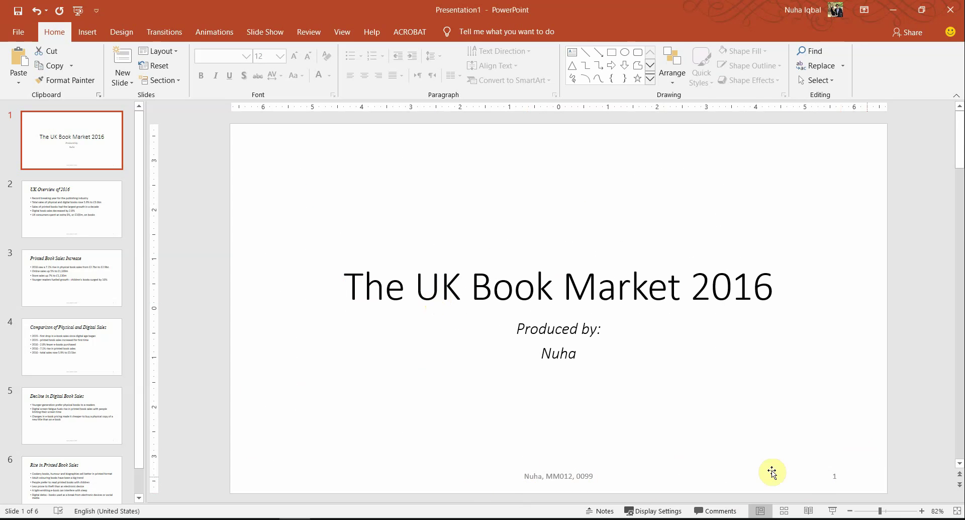
{"action": "left_click", "coordinate": [54, 211]}
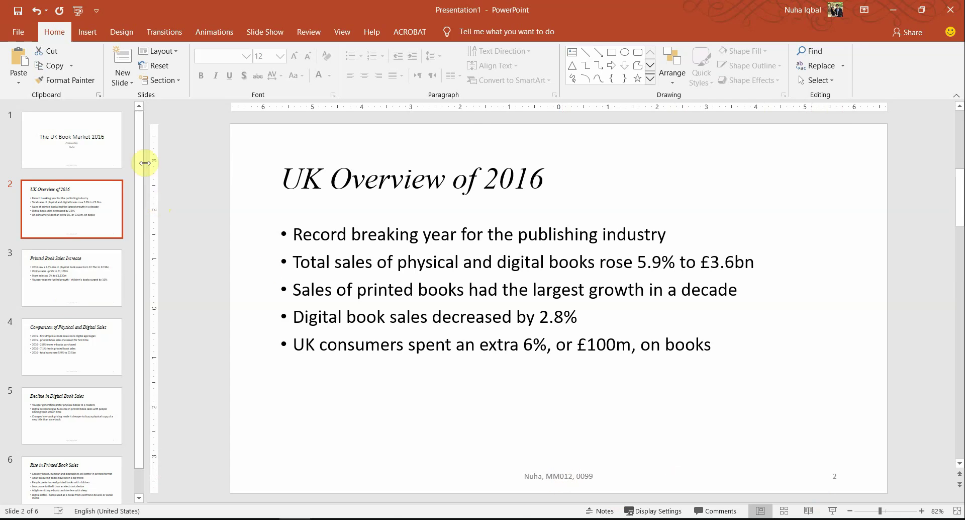
{"action": "left_click", "coordinate": [95, 151]}
Switch to the exam paper, enlarge the view to 150% and highlight the file name "N219SALES.csv" in question 37
{"action": "key", "text": "alt+Tab"}
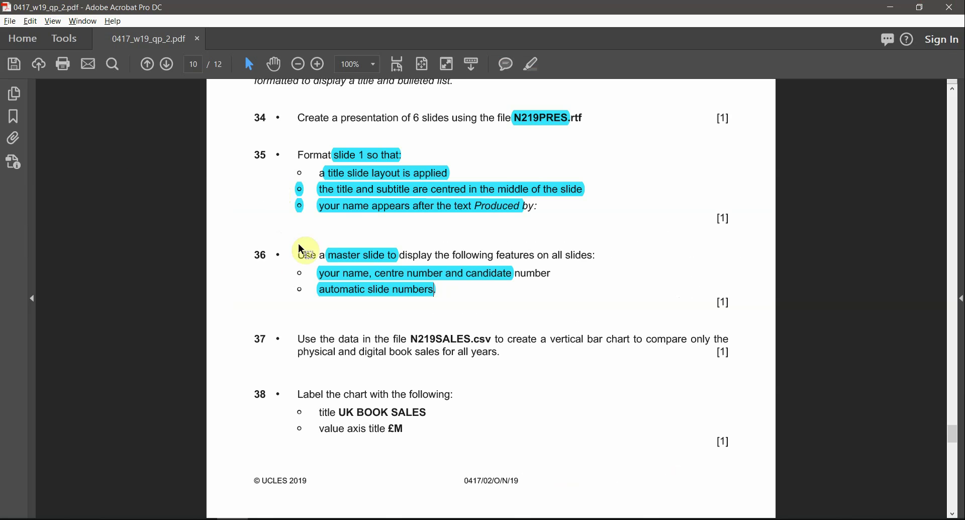
{"action": "scroll", "coordinate": [298, 242], "scroll_direction": "down", "scroll_amount": 10}
{"action": "scroll", "coordinate": [442, 367], "scroll_direction": "up", "scroll_amount": 1}
{"action": "scroll", "coordinate": [470, 367], "scroll_direction": "up", "scroll_amount": 6}
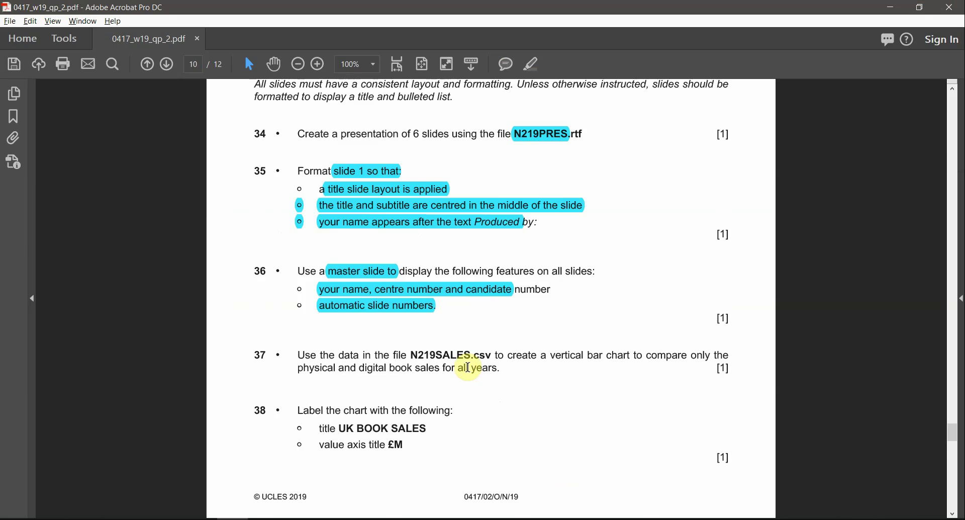
{"action": "scroll", "coordinate": [470, 366], "scroll_direction": "up", "scroll_amount": 2}
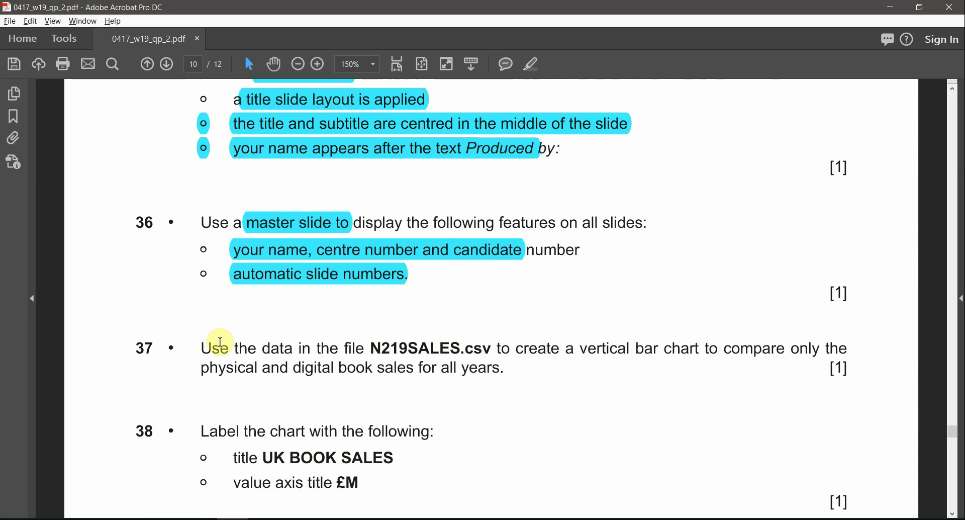
{"action": "left_click_drag", "start_coordinate": [372, 348], "coordinate": [496, 351]}
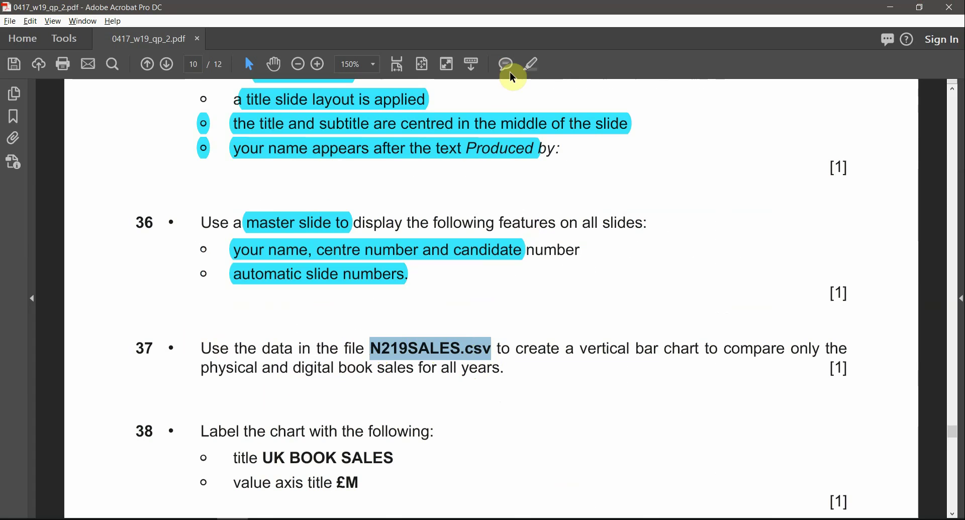
{"action": "left_click", "coordinate": [532, 63]}
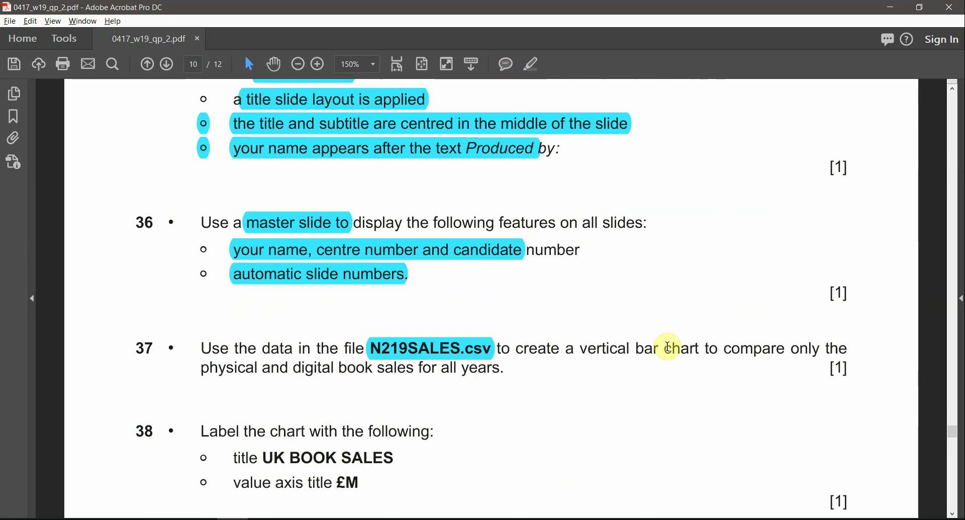
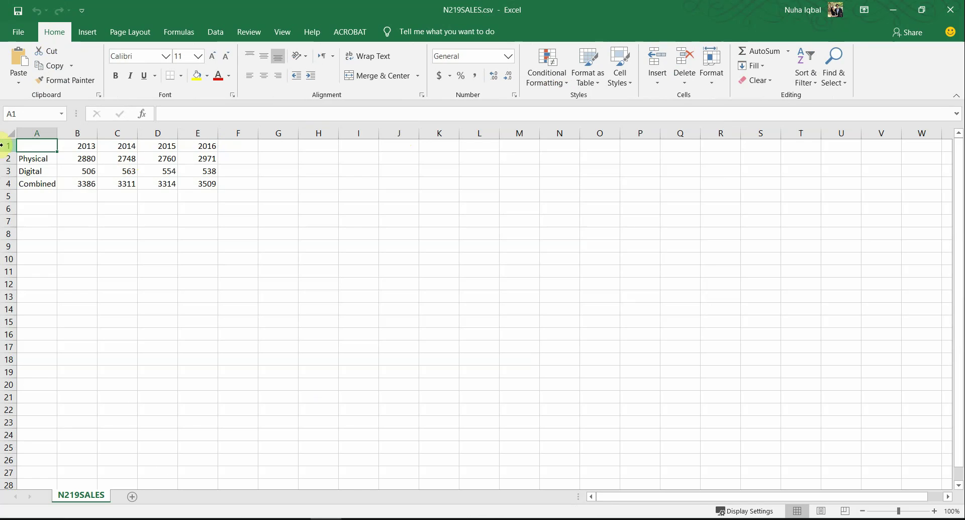
In the N219SALES.csv worksheet in Excel, fit all column widths to their contents and zoom in to 190%
{"action": "left_click", "coordinate": [15, 134]}
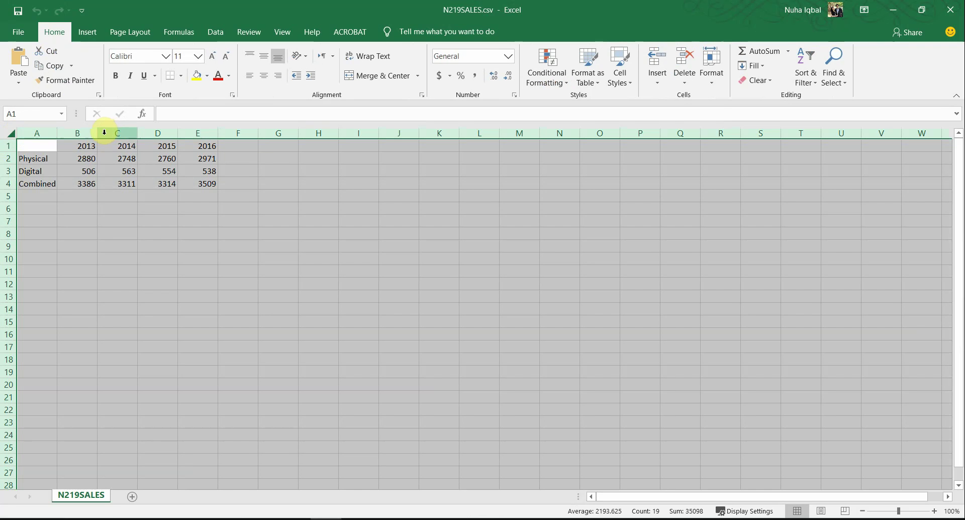
{"action": "double_click", "coordinate": [98, 133]}
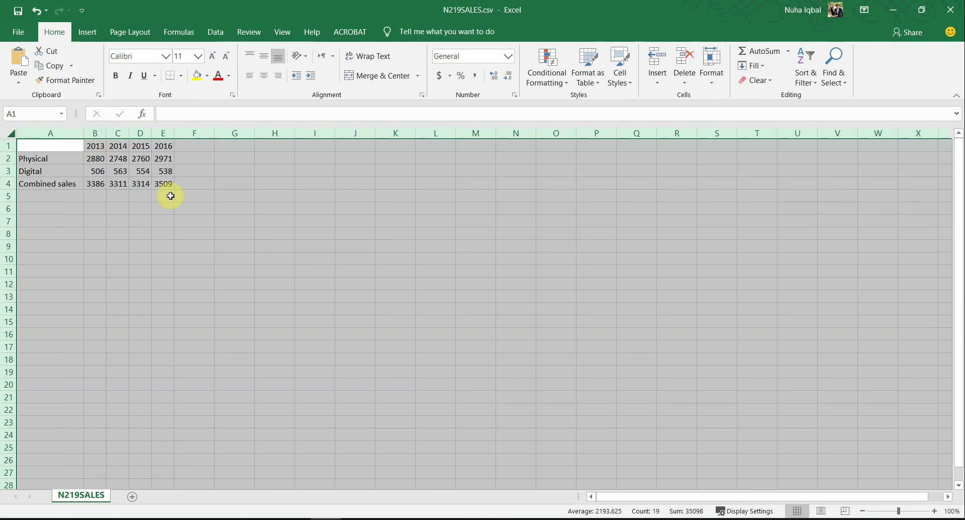
{"action": "left_click", "coordinate": [168, 195]}
{"action": "scroll", "coordinate": [133, 280], "scroll_direction": "up", "scroll_amount": 6, "text": "ctrl"}
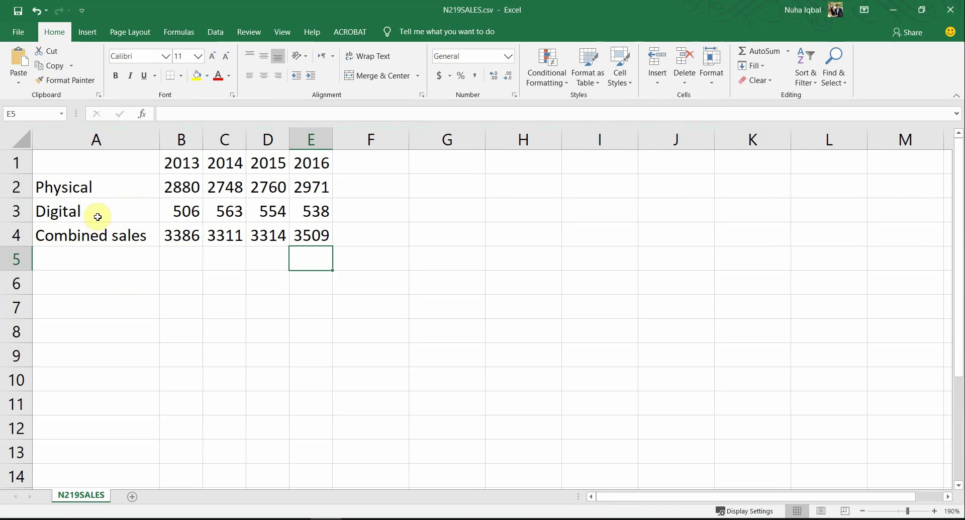
Examine the year columns and the Physical, Digital and Combined sales rows with their values
{"action": "left_click_drag", "start_coordinate": [181, 138], "coordinate": [322, 138]}
{"action": "left_click", "coordinate": [77, 192]}
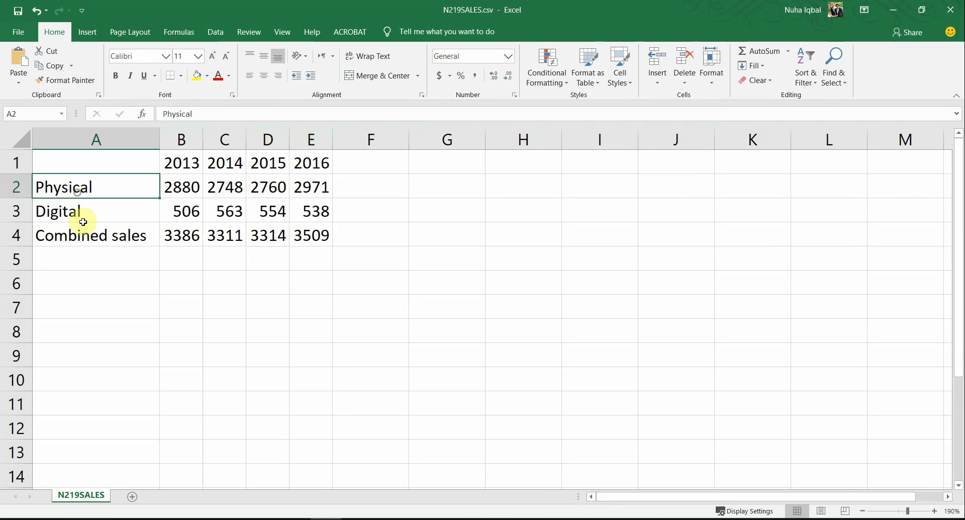
{"action": "left_click", "coordinate": [84, 232]}
{"action": "left_click", "coordinate": [79, 189]}
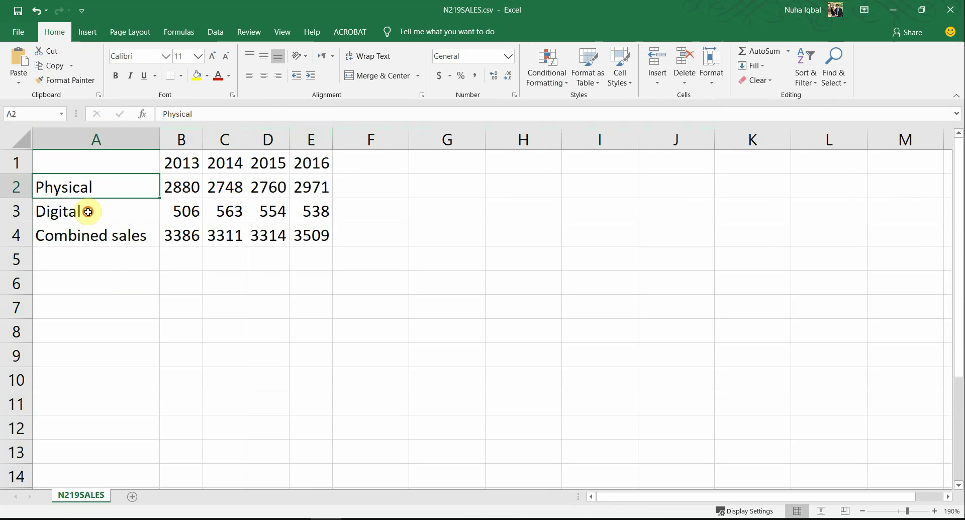
{"action": "left_click", "coordinate": [86, 213]}
{"action": "left_click", "coordinate": [93, 234]}
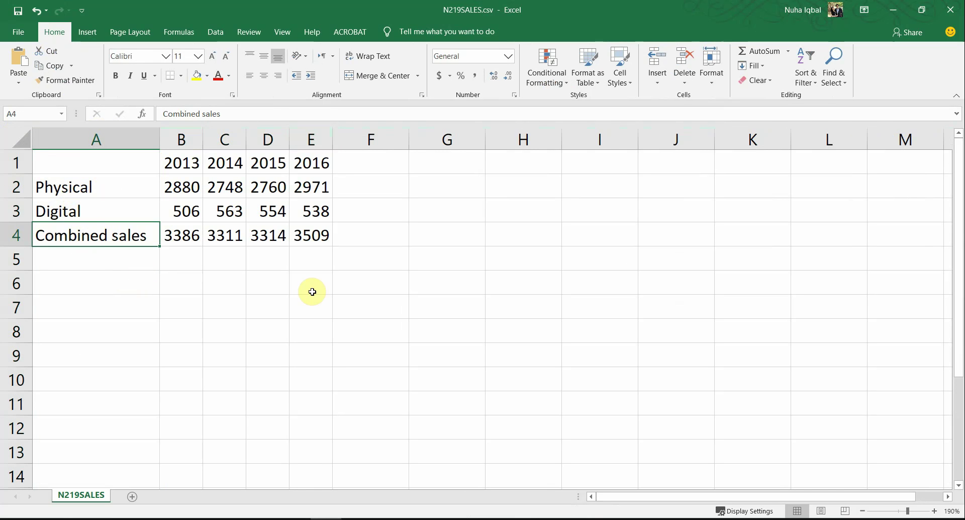
{"action": "left_click_drag", "start_coordinate": [175, 185], "coordinate": [313, 234]}
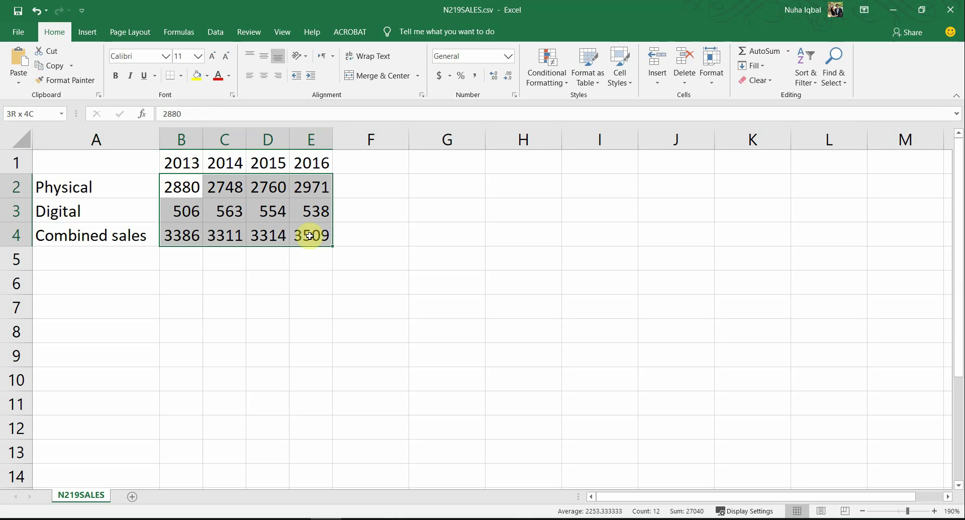
{"action": "left_click", "coordinate": [267, 417]}
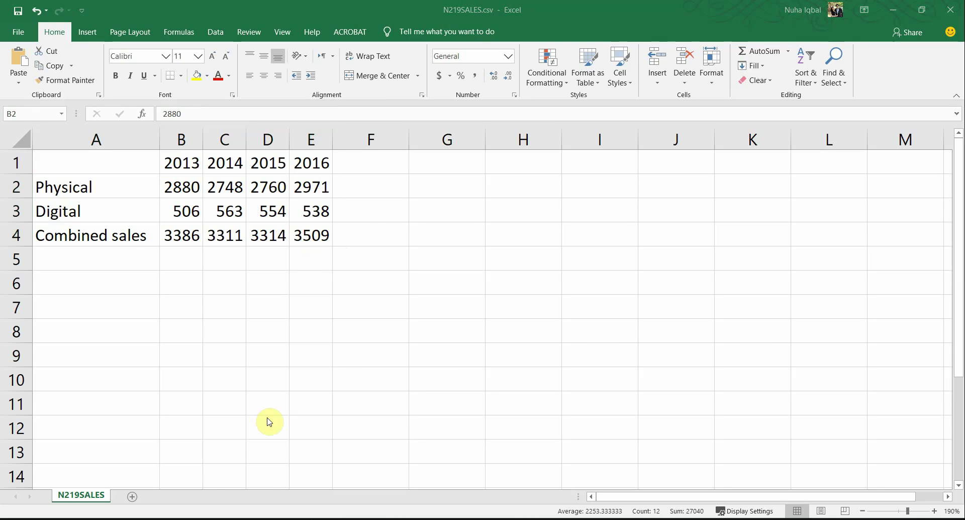
Return to the exam paper and highlight "vertical bar chart" in question 37
{"action": "key", "text": "alt+Tab"}
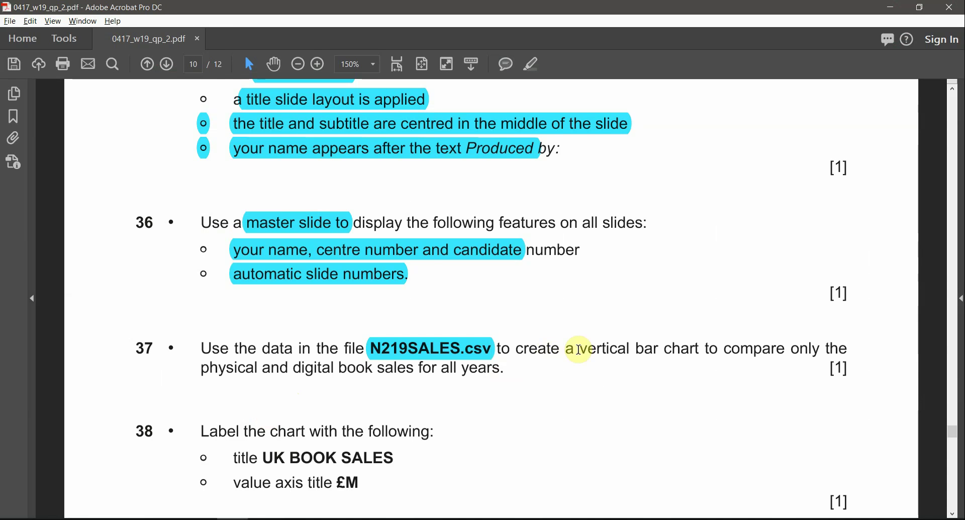
{"action": "left_click_drag", "start_coordinate": [582, 351], "coordinate": [701, 350]}
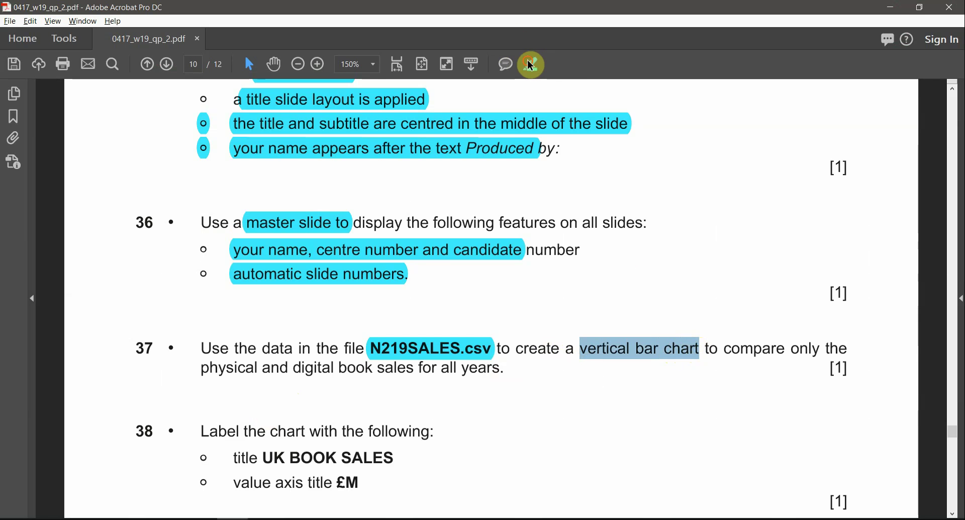
{"action": "left_click", "coordinate": [530, 61]}
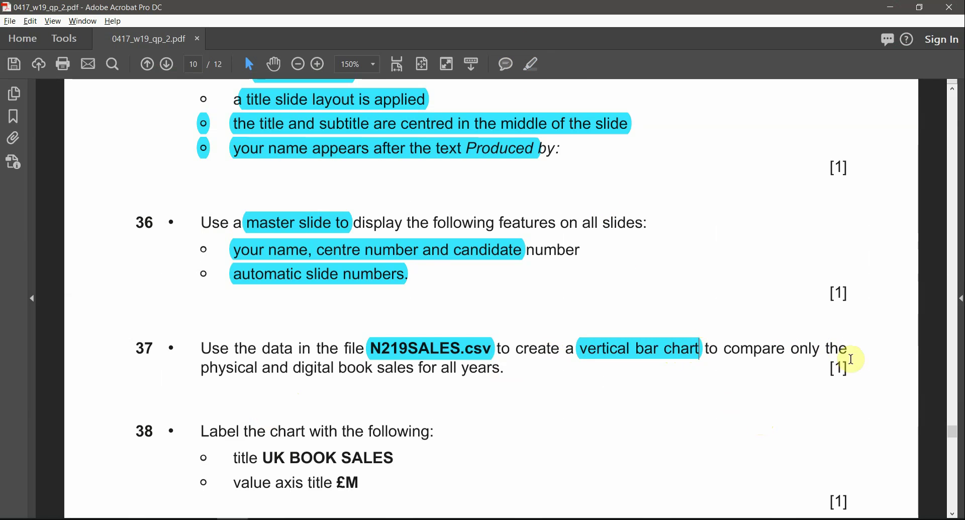
Highlight "physical", "digital" and "all years" in question 37 of the exam paper
{"action": "left_click_drag", "start_coordinate": [210, 368], "coordinate": [290, 368]}
{"action": "left_click", "coordinate": [350, 369]}
{"action": "left_click_drag", "start_coordinate": [350, 369], "coordinate": [250, 376]}
{"action": "left_click", "coordinate": [411, 377]}
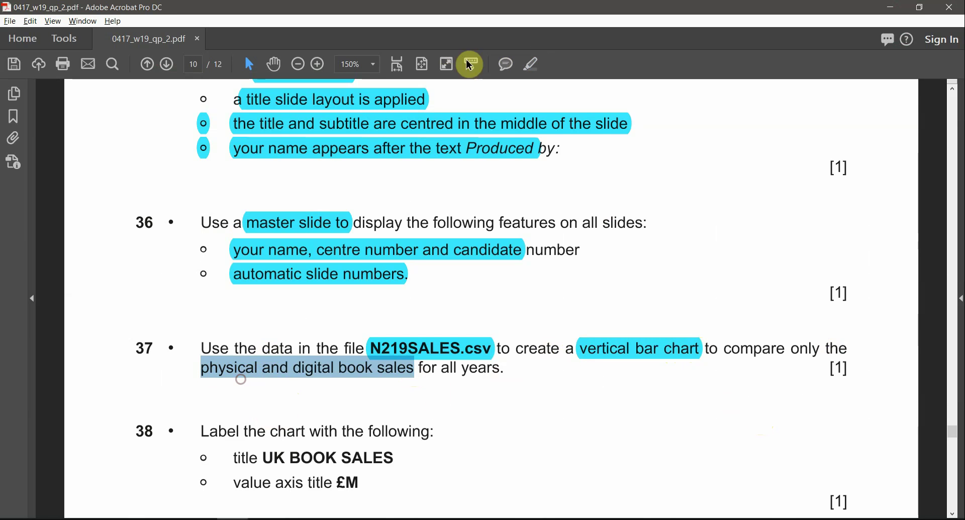
{"action": "double_click", "coordinate": [247, 365]}
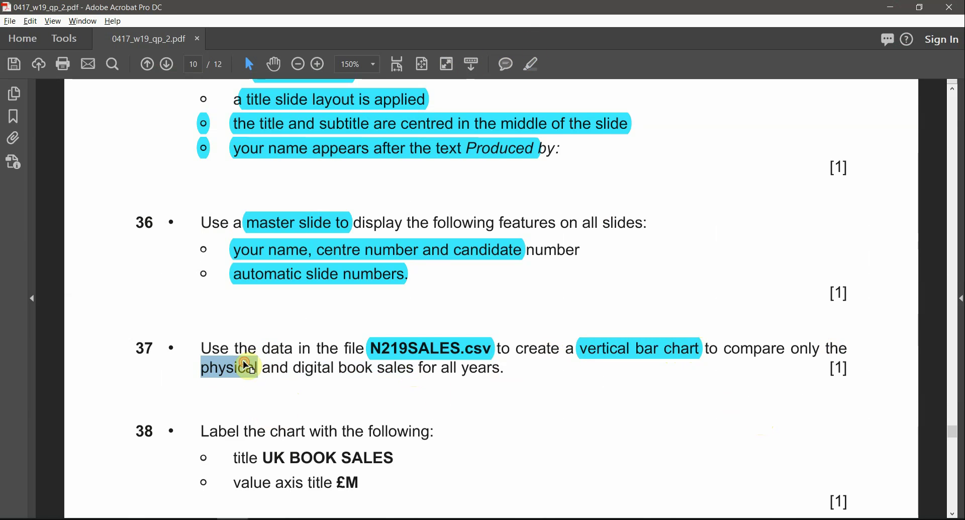
{"action": "left_click", "coordinate": [537, 67]}
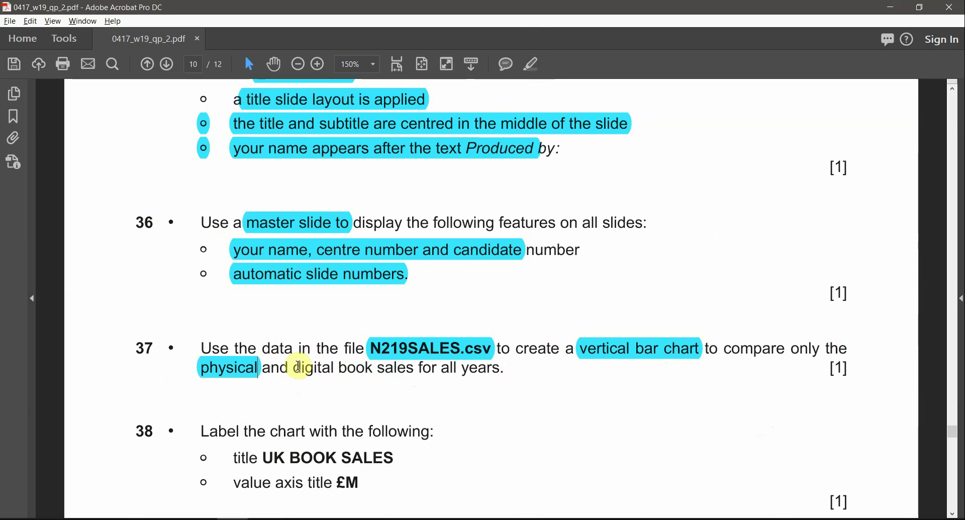
{"action": "left_click_drag", "start_coordinate": [290, 368], "coordinate": [336, 369]}
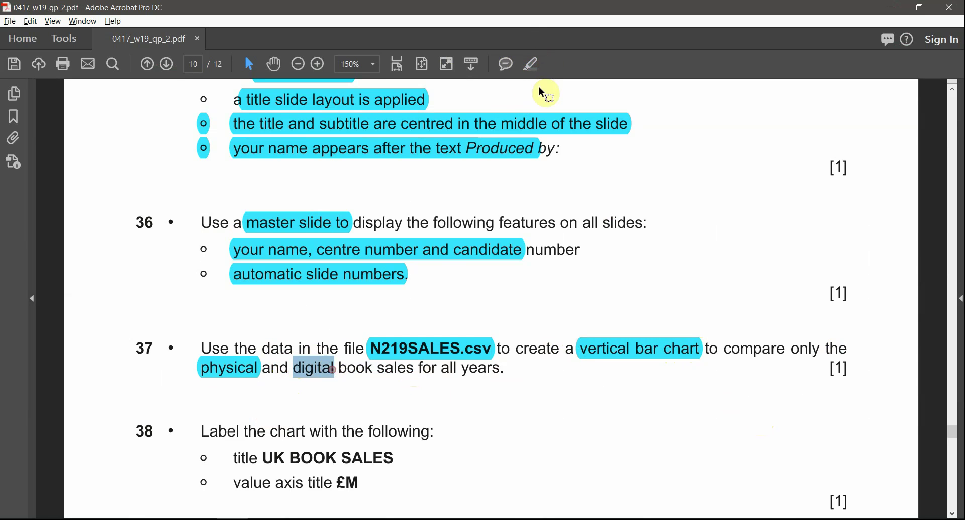
{"action": "left_click", "coordinate": [532, 63]}
{"action": "left_click_drag", "start_coordinate": [442, 369], "coordinate": [501, 369]}
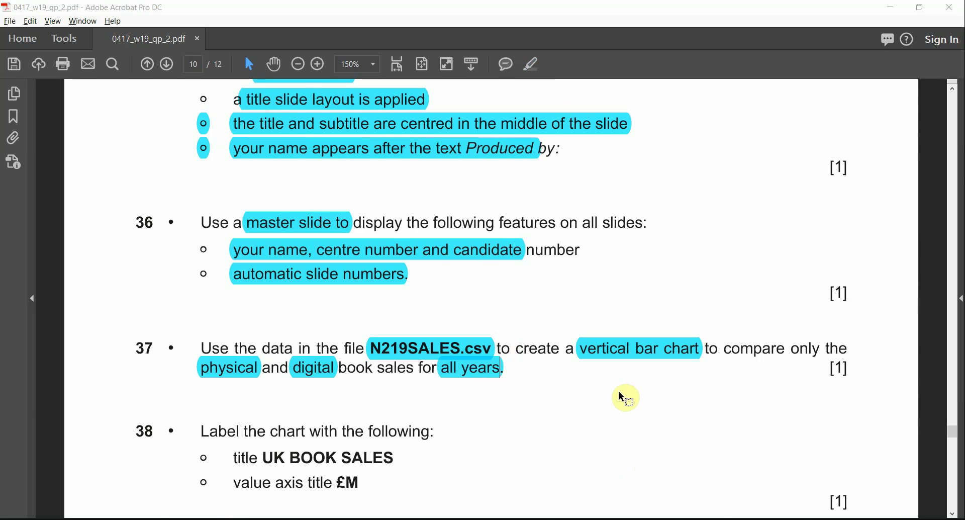
Compare the Physical, Digital and Combined sales rows of the Excel worksheet with the requirements of question 37 in the exam paper
{"action": "key", "text": "alt+Tab"}
{"action": "left_click", "coordinate": [225, 235]}
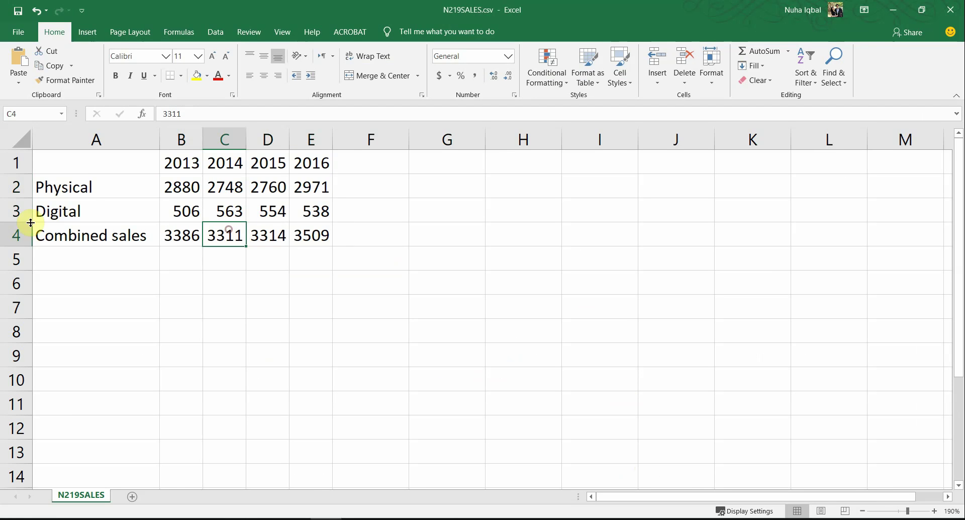
{"action": "left_click", "coordinate": [82, 189]}
{"action": "left_click", "coordinate": [74, 211]}
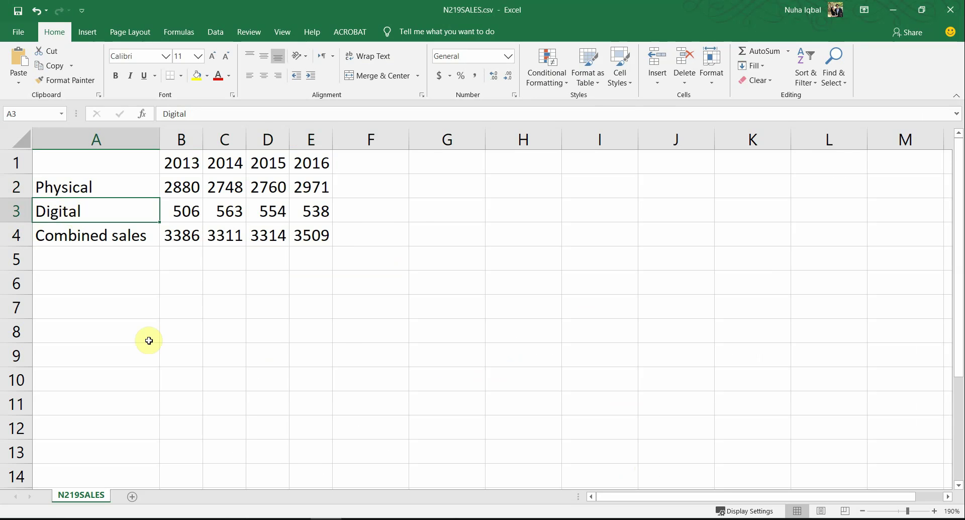
{"action": "key", "text": "alt+Tab"}
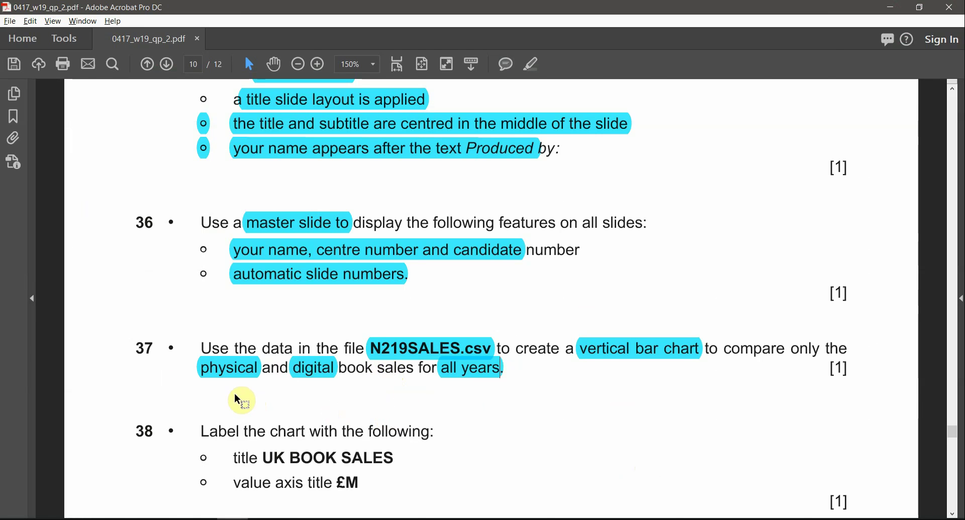
{"action": "key", "text": "alt+Tab"}
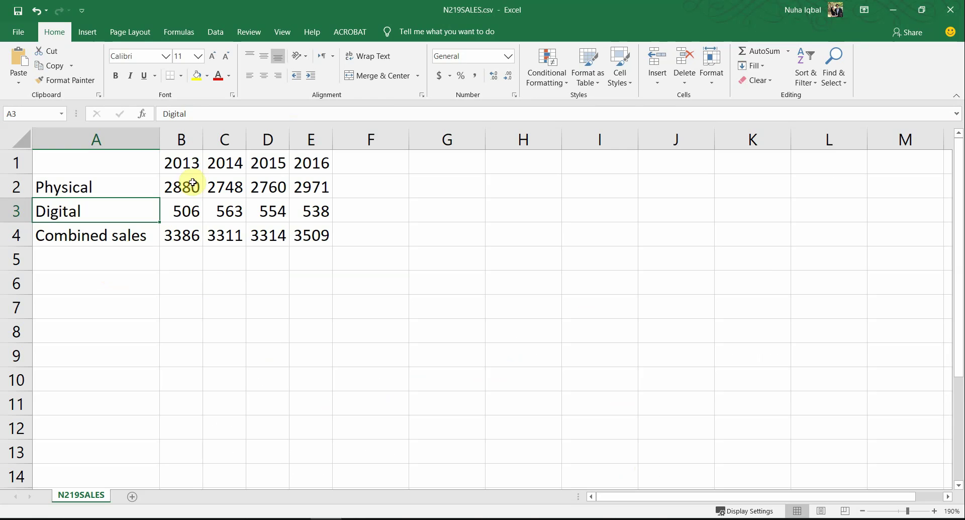
{"action": "key", "text": "alt+Tab"}
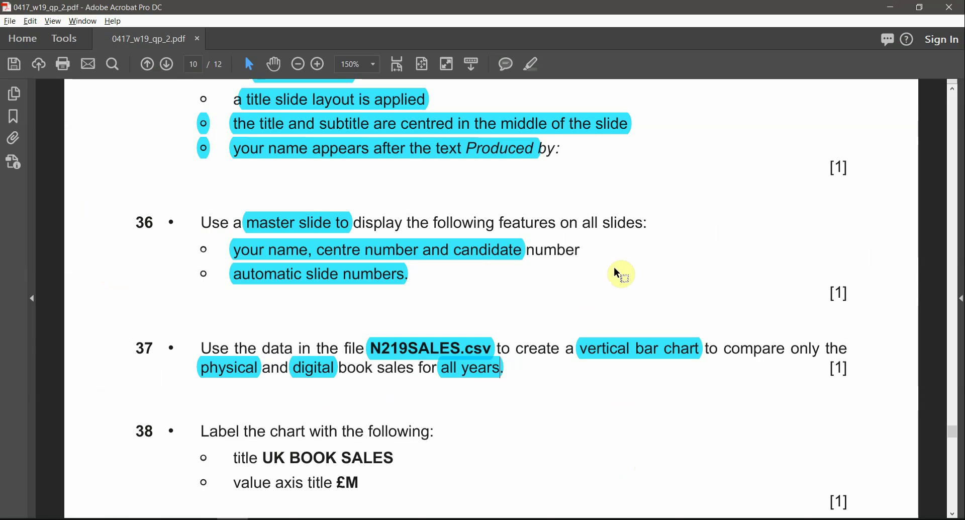
Switch to the Excel worksheet, select cells A1:E3 and choose the recommended Clustered Column chart for the Physical and Digital sales
{"action": "key", "text": "alt+Tab"}
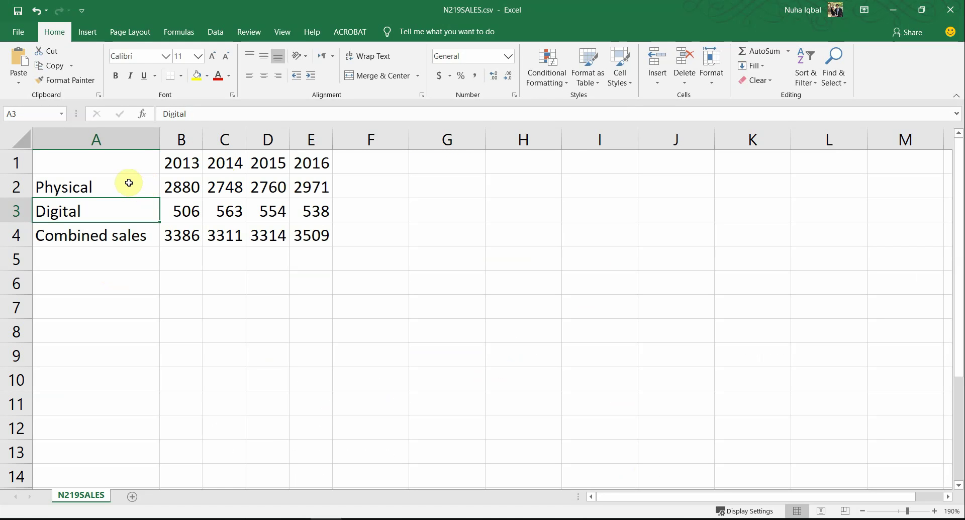
{"action": "left_click_drag", "start_coordinate": [115, 163], "coordinate": [314, 210]}
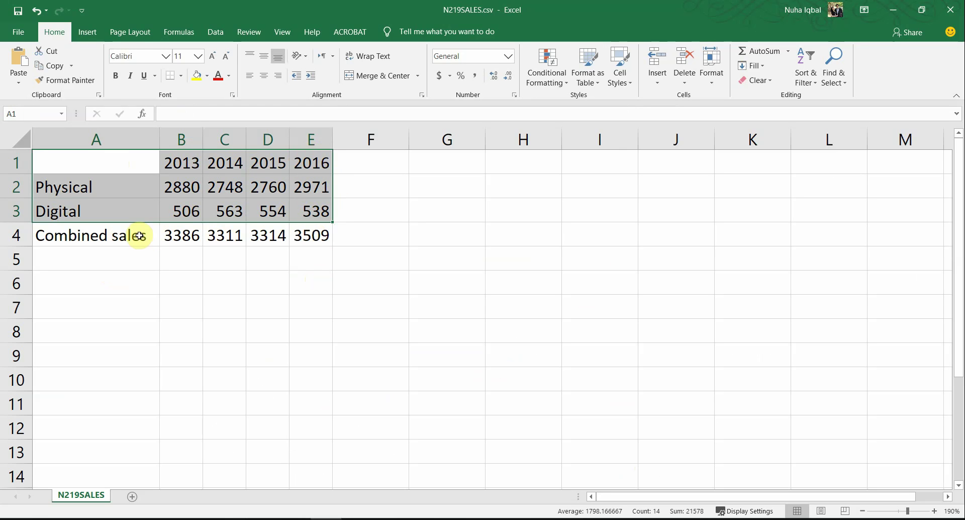
{"action": "left_click", "coordinate": [88, 32]}
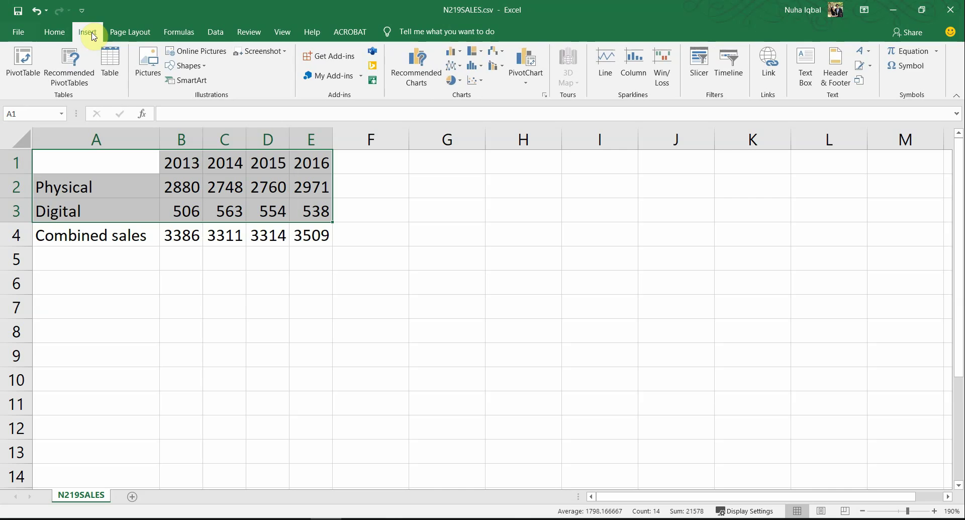
{"action": "left_click", "coordinate": [422, 82]}
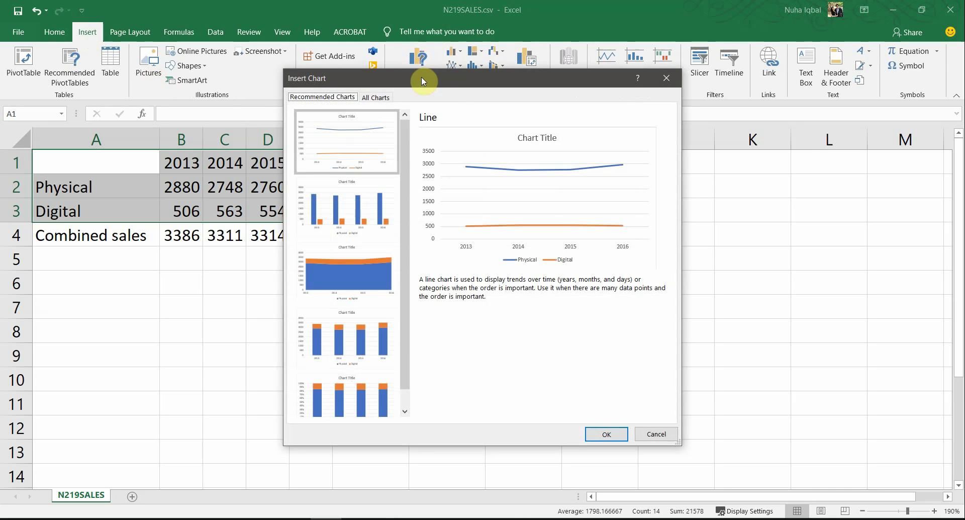
{"action": "left_click", "coordinate": [372, 221]}
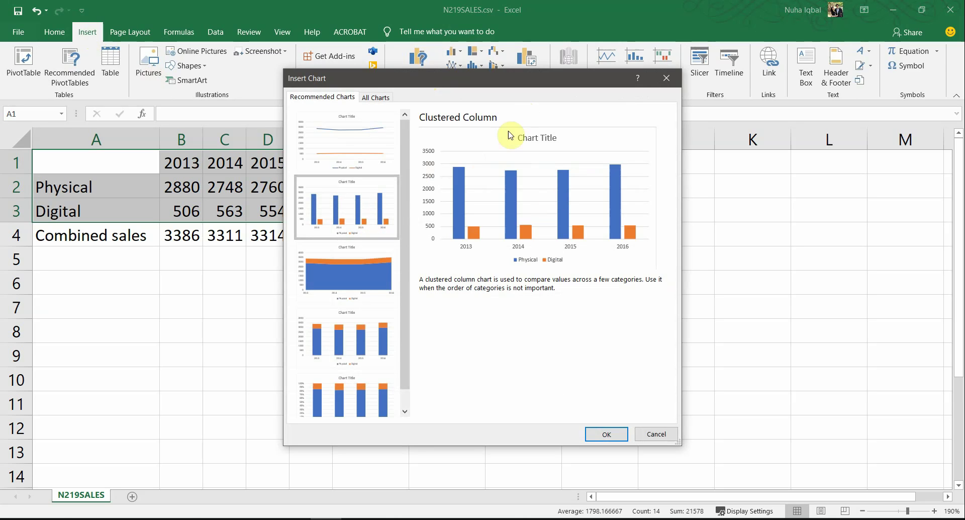
Compare the Bar and Column types among all chart types and insert the Clustered Column chart with the years as categories
{"action": "left_click_drag", "start_coordinate": [397, 78], "coordinate": [378, 34]}
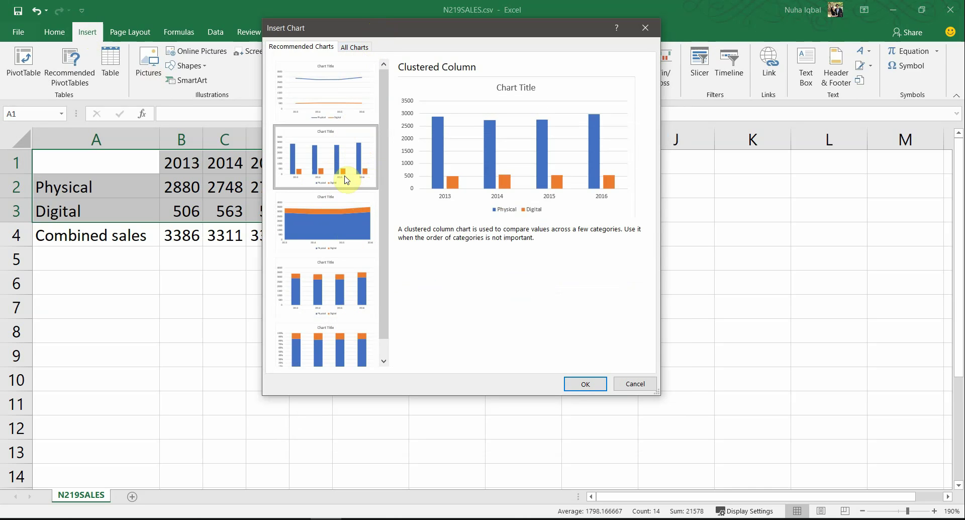
{"action": "left_click", "coordinate": [349, 47]}
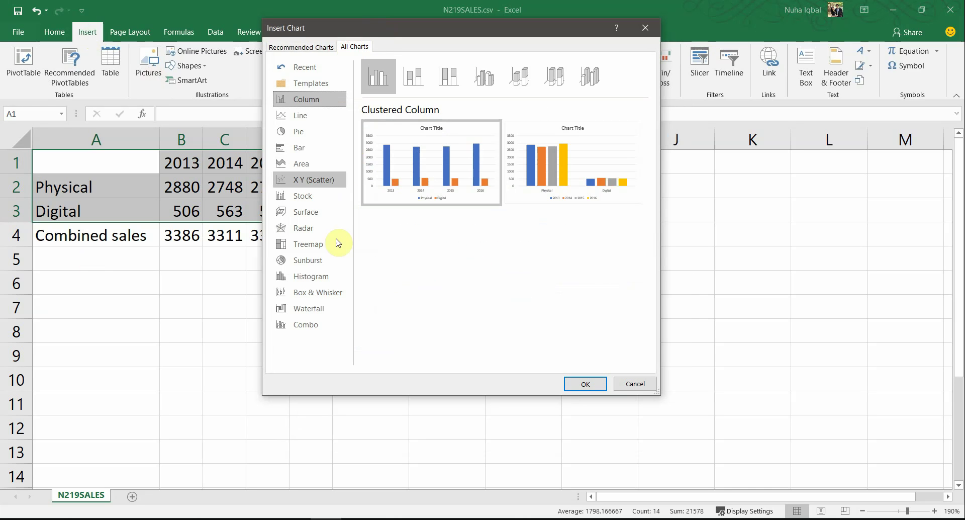
{"action": "left_click", "coordinate": [303, 147]}
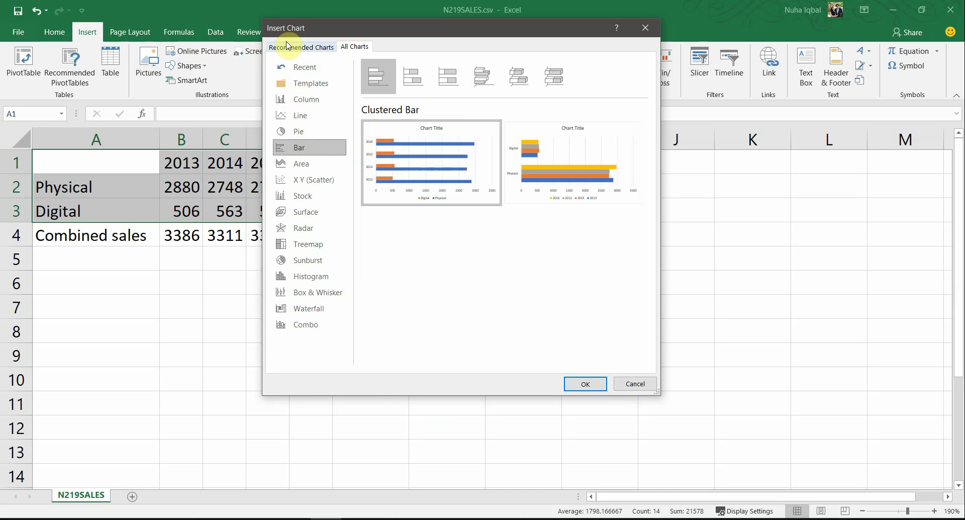
{"action": "left_click", "coordinate": [304, 99]}
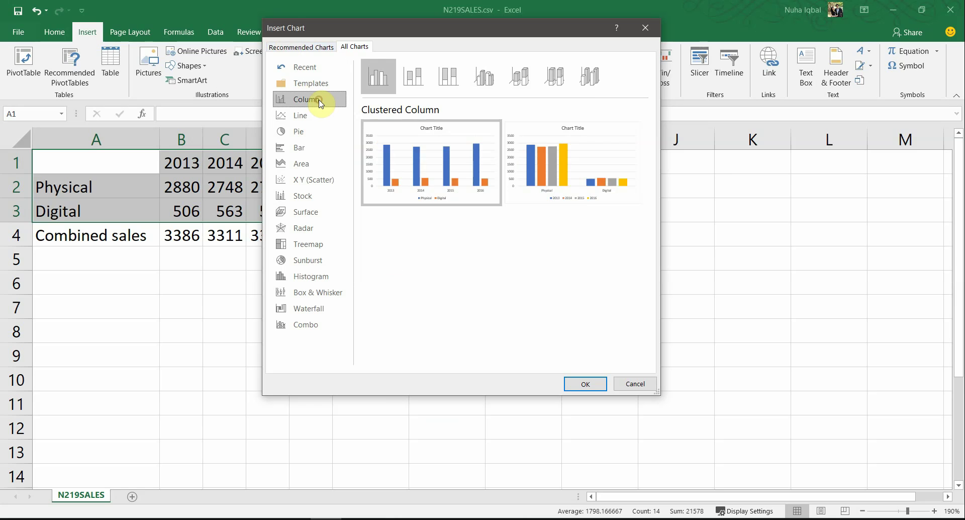
{"action": "mouse_move", "coordinate": [418, 122]}
{"action": "mouse_move", "coordinate": [548, 184]}
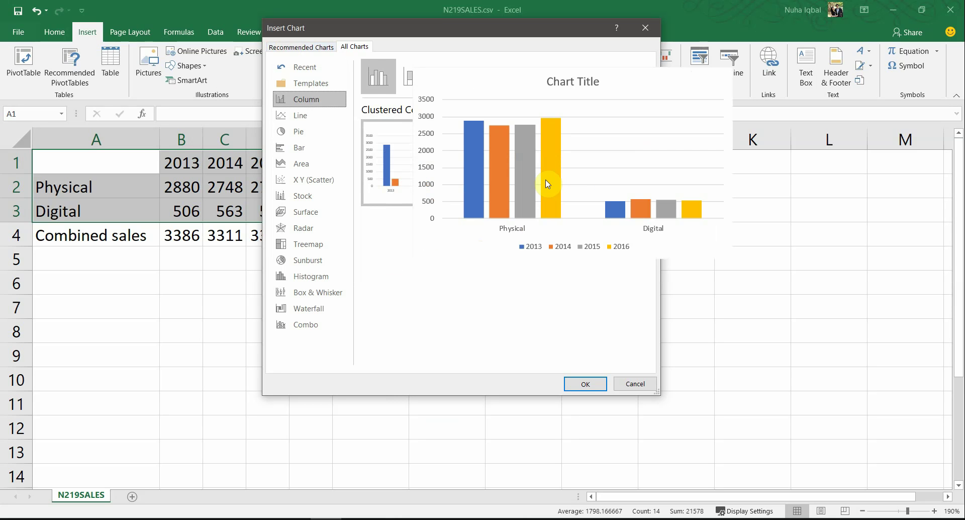
{"action": "mouse_move", "coordinate": [450, 172]}
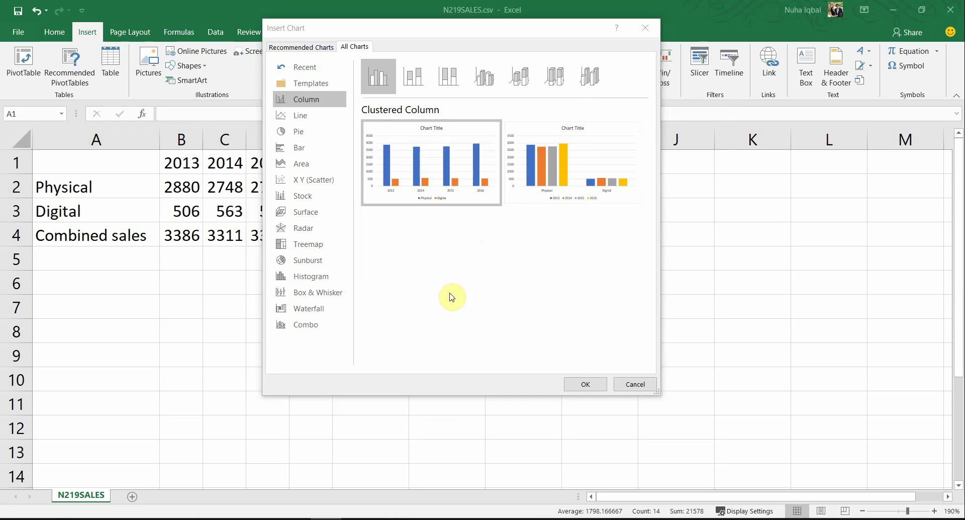
{"action": "key", "text": "alt+Tab"}
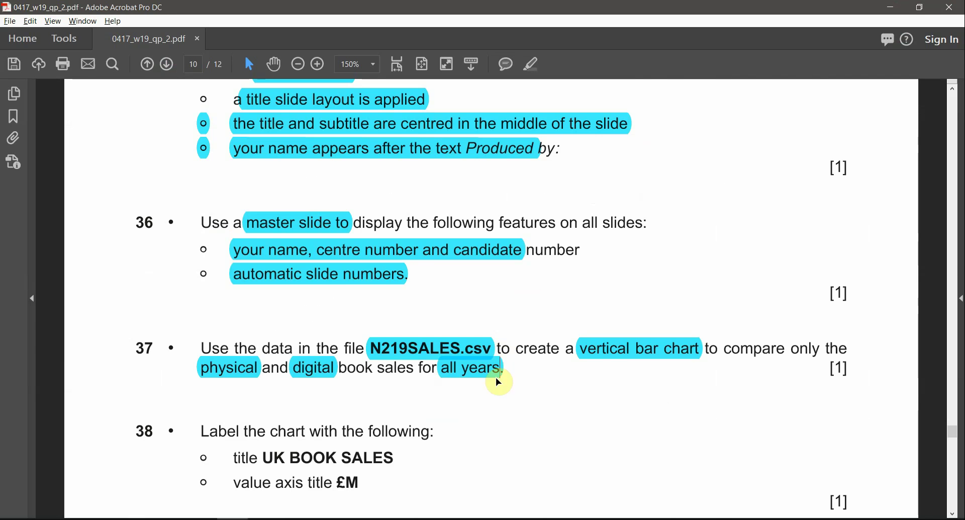
{"action": "key", "text": "alt+Tab"}
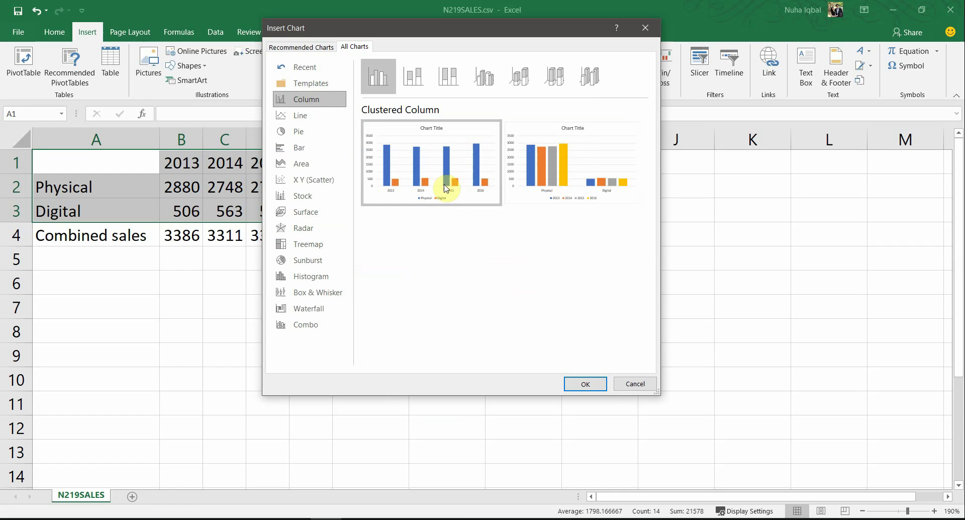
{"action": "left_click", "coordinate": [584, 383]}
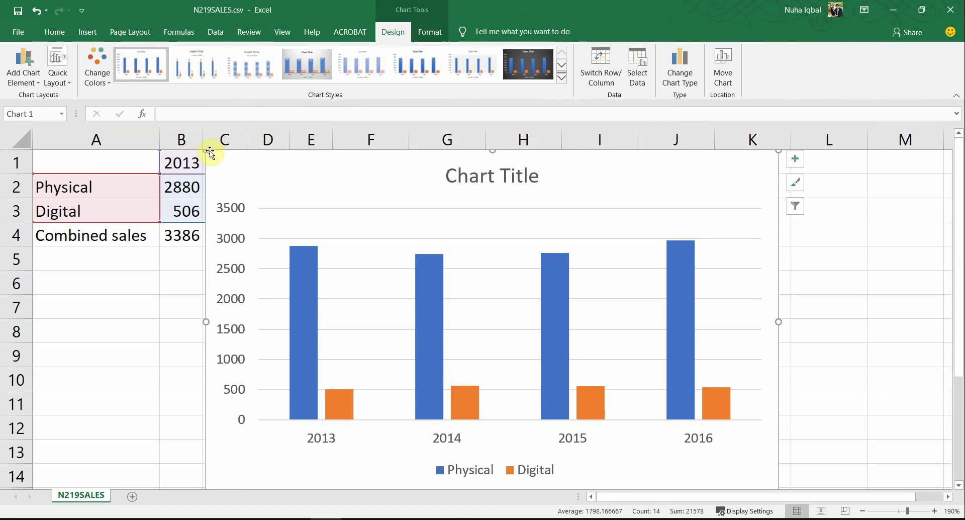
Shrink the chart and move it beside the data so the whole sales table is uncovered
{"action": "left_click_drag", "start_coordinate": [206, 151], "coordinate": [371, 239]}
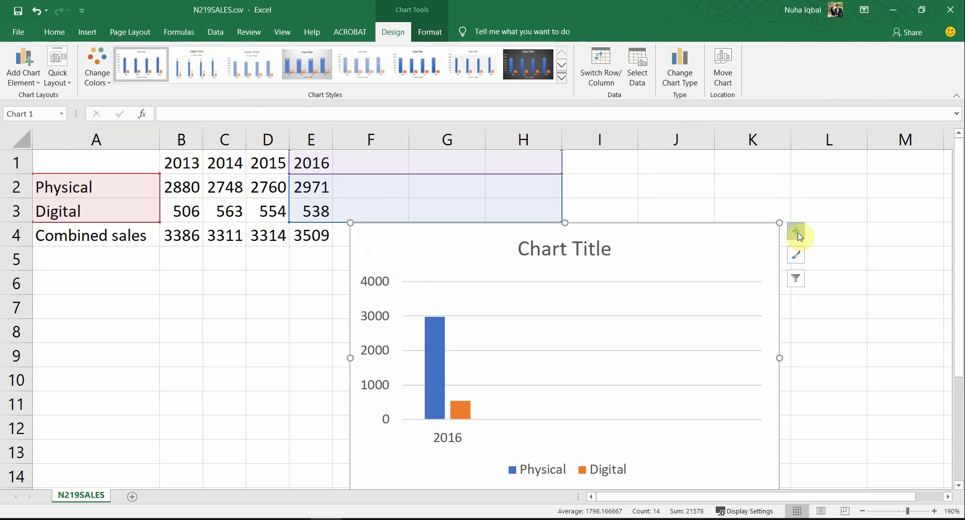
{"action": "key", "text": "ctrl+z"}
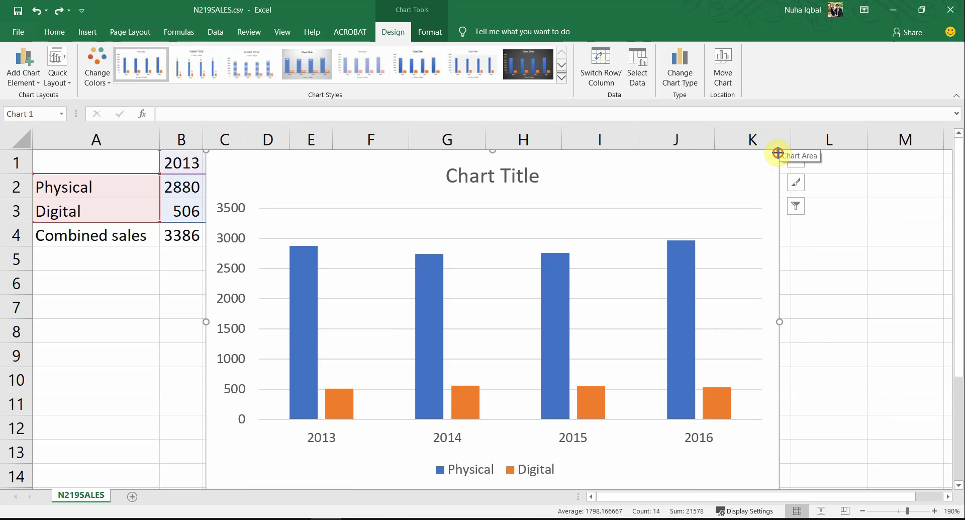
{"action": "left_click_drag", "start_coordinate": [778, 153], "coordinate": [706, 209]}
{"action": "left_click_drag", "start_coordinate": [610, 249], "coordinate": [789, 200]}
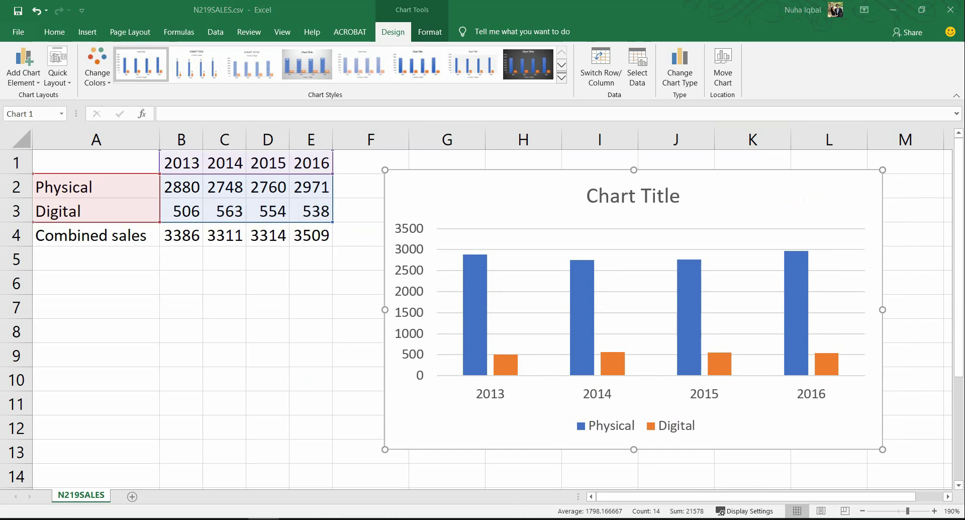
Switch to the exam paper and copy the chart title "UK BOOK SALES" from question 38
{"action": "key", "text": "alt+Tab"}
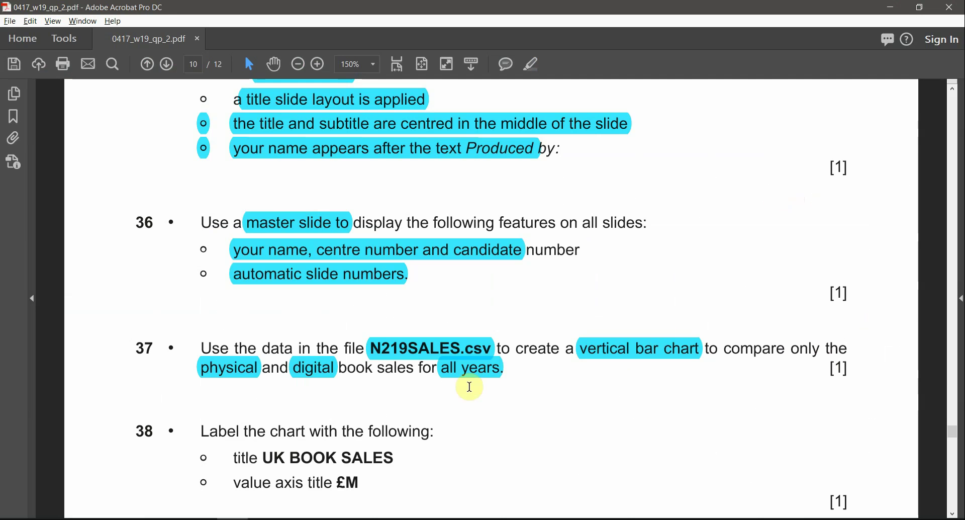
{"action": "scroll", "coordinate": [442, 397], "scroll_direction": "down", "scroll_amount": 2}
{"action": "scroll", "coordinate": [441, 393], "scroll_direction": "down", "scroll_amount": 1}
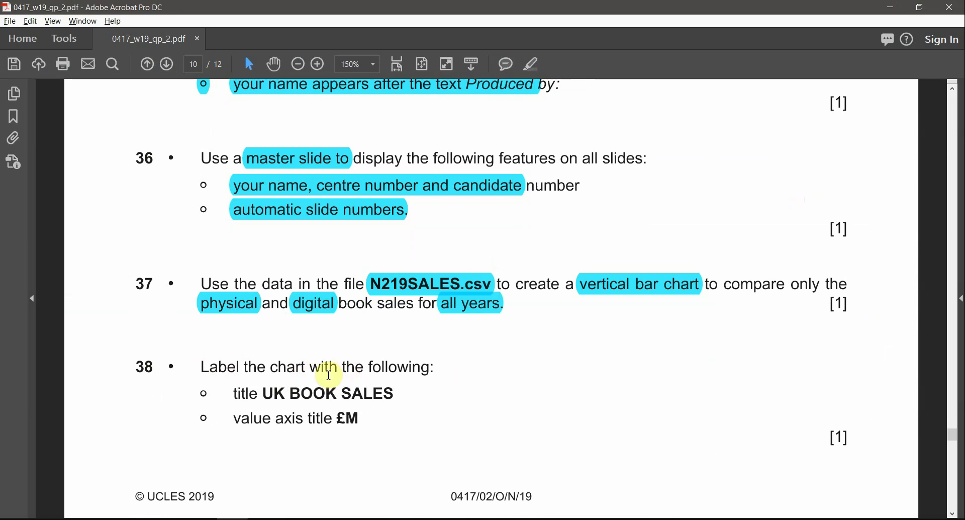
{"action": "left_click_drag", "start_coordinate": [272, 393], "coordinate": [392, 393]}
{"action": "key", "text": "ctrl+c"}
Return to Excel, replace the placeholder chart title with "UK BOOK SALES" and close the title formatting pane
{"action": "key", "text": "alt+Tab"}
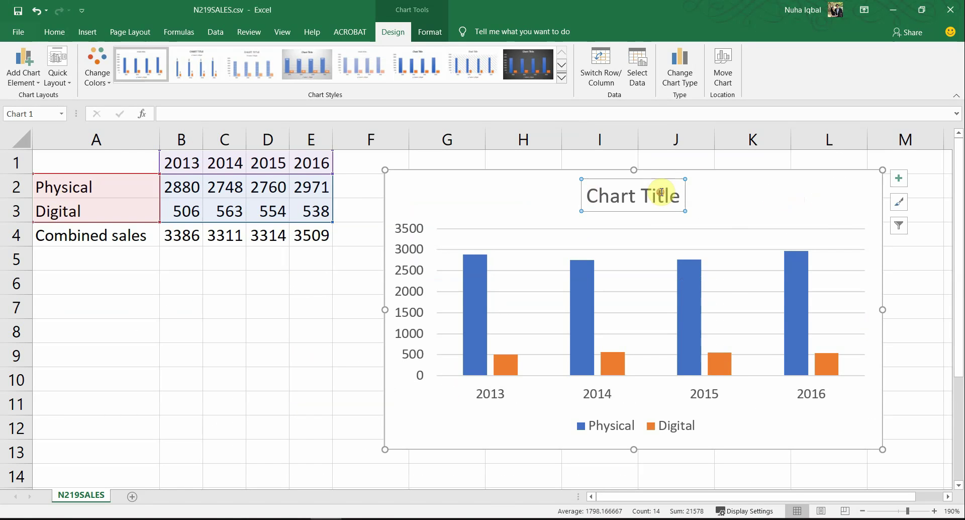
{"action": "double_click", "coordinate": [661, 192]}
{"action": "triple_click", "coordinate": [648, 195]}
{"action": "left_click", "coordinate": [625, 195]}
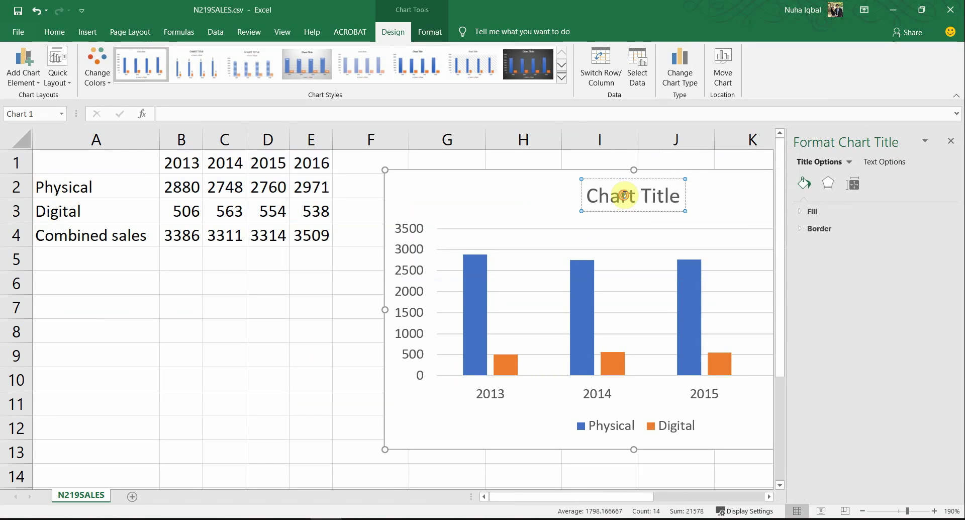
{"action": "triple_click", "coordinate": [626, 198]}
{"action": "key", "text": "ctrl+v"}
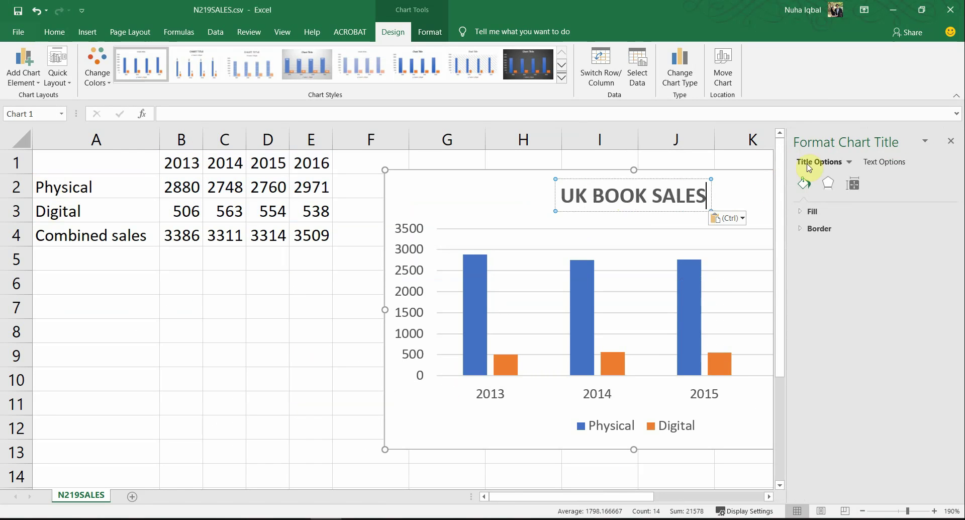
{"action": "left_click", "coordinate": [949, 141]}
Switch to the exam paper and check the value axis title required in question 38
{"action": "key", "text": "alt+Tab"}
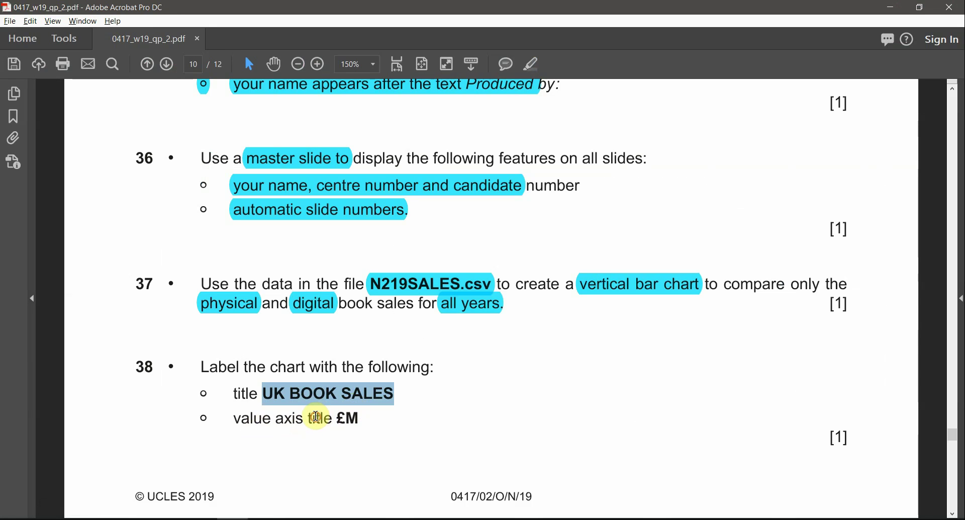
{"action": "left_click", "coordinate": [322, 416]}
{"action": "left_click_drag", "start_coordinate": [337, 417], "coordinate": [437, 461]}
Return to the Excel chart and distinguish its value axis from the category axis showing the years
{"action": "key", "text": "alt+Tab"}
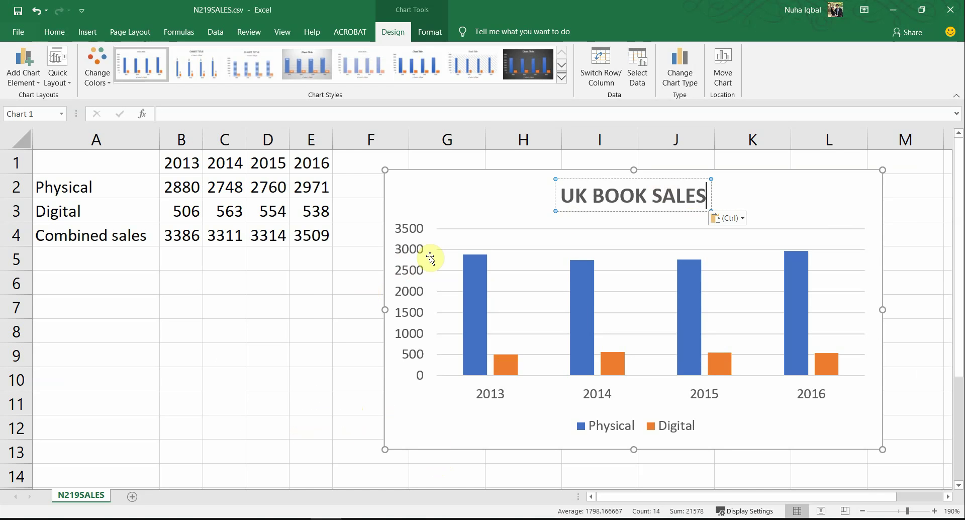
{"action": "left_click", "coordinate": [398, 255]}
{"action": "left_click", "coordinate": [582, 399]}
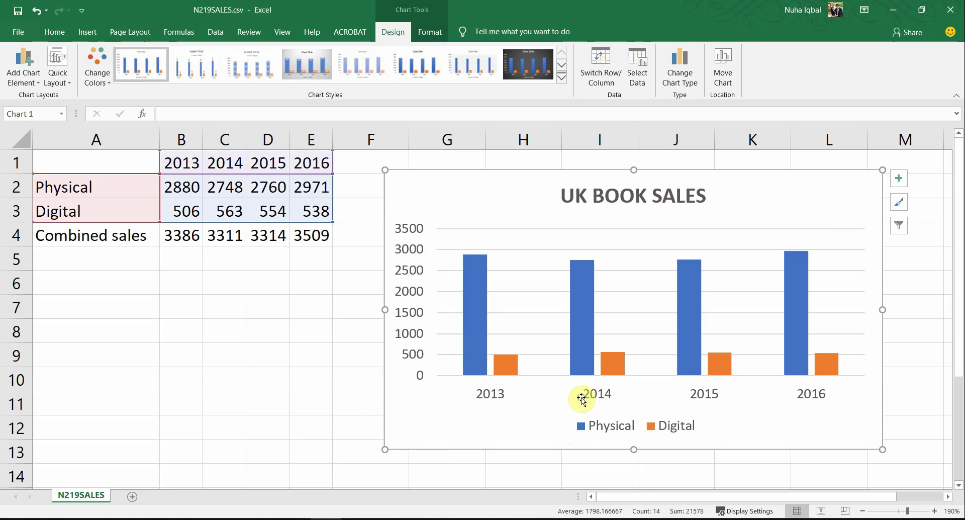
{"action": "left_click", "coordinate": [422, 311]}
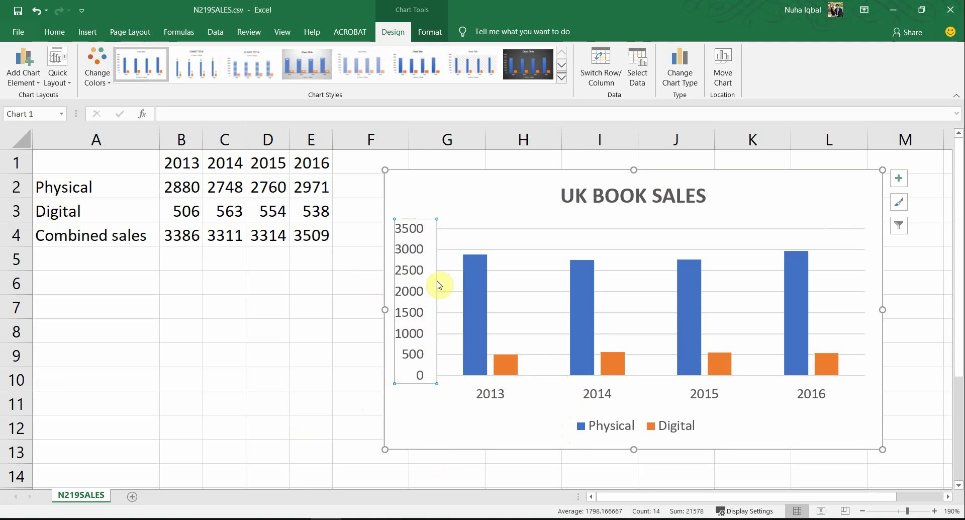
{"action": "left_click", "coordinate": [596, 395]}
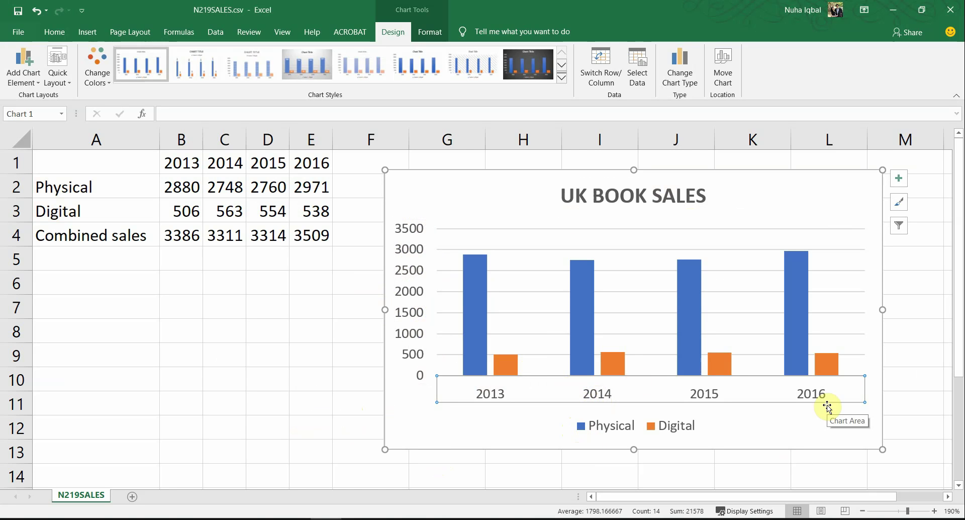
{"action": "left_click", "coordinate": [420, 296]}
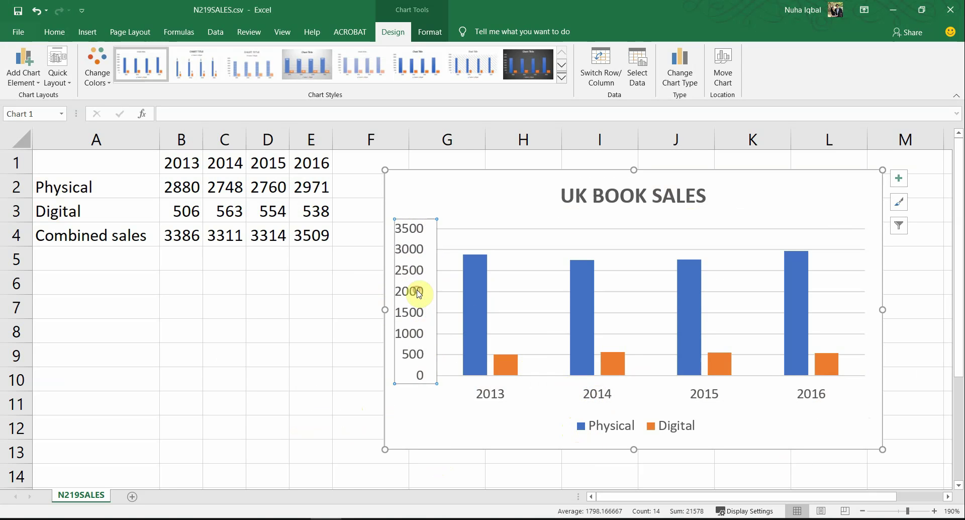
{"action": "left_click", "coordinate": [421, 371]}
Select the value axis title "£M" in question 38 of the exam paper and return to the Excel chart
{"action": "key", "text": "alt+Tab"}
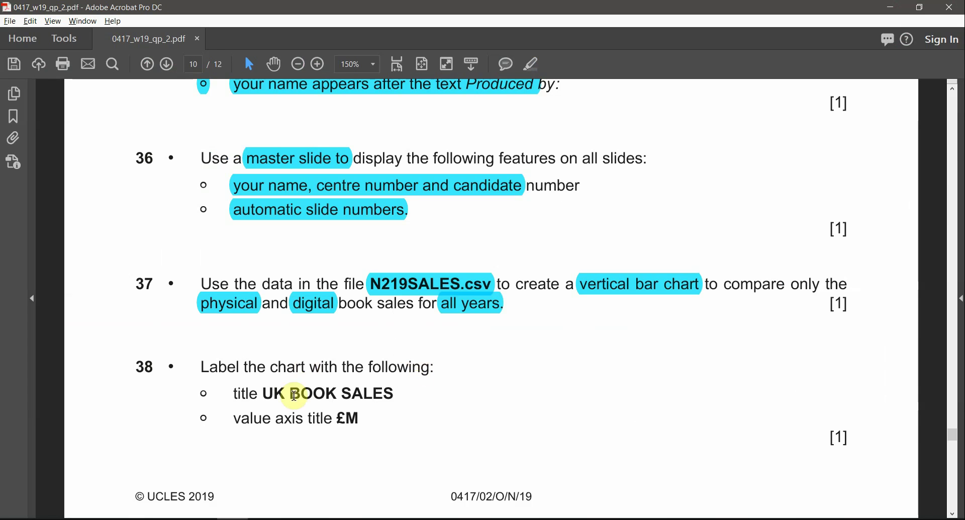
{"action": "left_click_drag", "start_coordinate": [338, 423], "coordinate": [360, 420]}
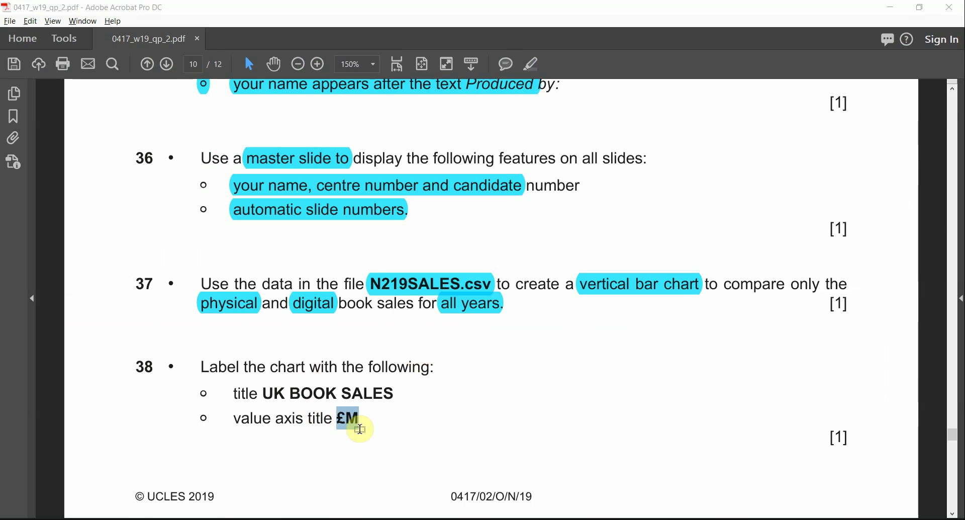
{"action": "key", "text": "alt+Tab"}
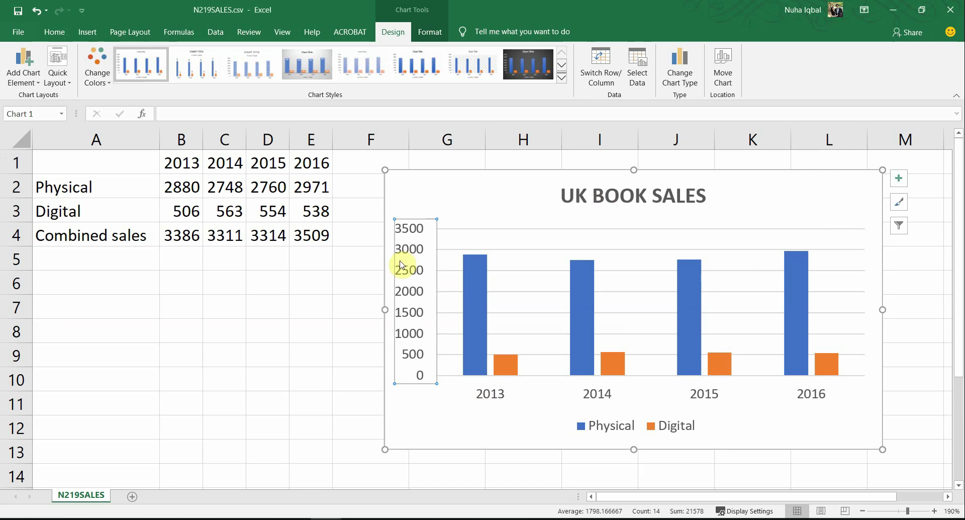
View the available chart elements, then reread the word "title" in question 38's value axis requirement in the exam paper
{"action": "left_click", "coordinate": [898, 184]}
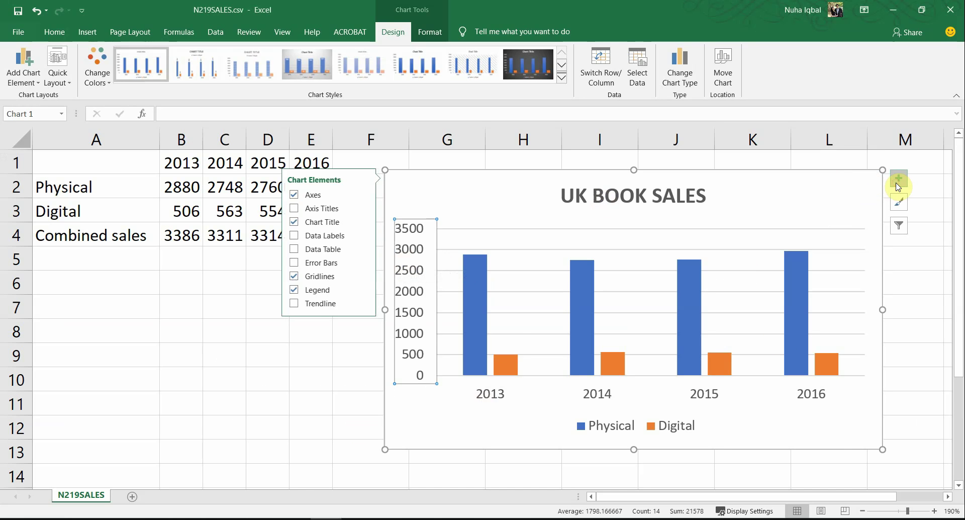
{"action": "left_click", "coordinate": [510, 345]}
{"action": "key", "text": "alt+Tab"}
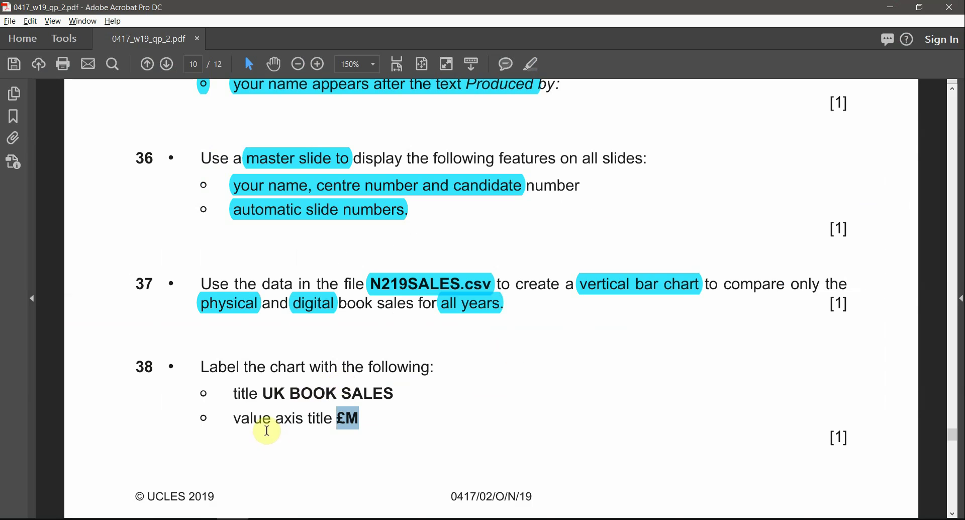
{"action": "left_click_drag", "start_coordinate": [308, 418], "coordinate": [329, 424]}
Return to the Excel chart and add a primary vertical axis title to it
{"action": "key", "text": "alt+Tab"}
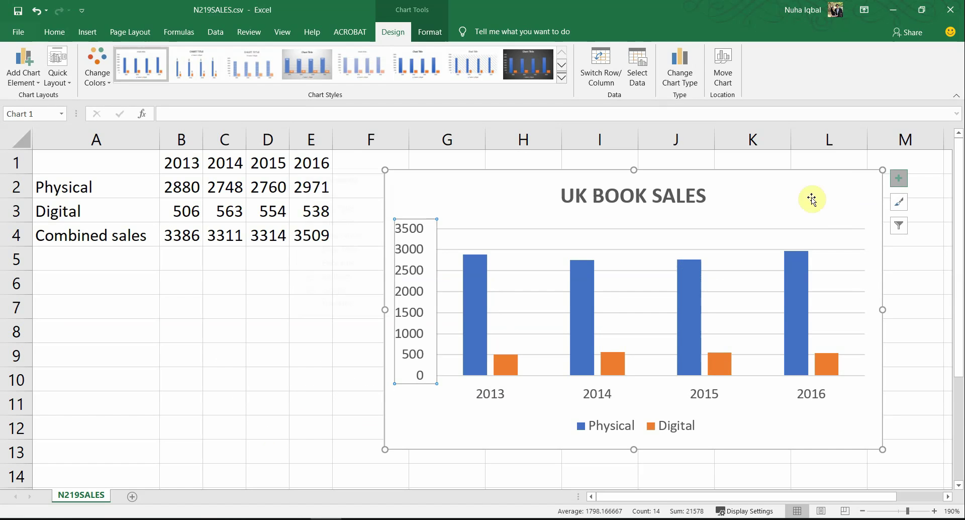
{"action": "left_click", "coordinate": [900, 179]}
{"action": "left_click", "coordinate": [903, 180]}
{"action": "left_click", "coordinate": [904, 180]}
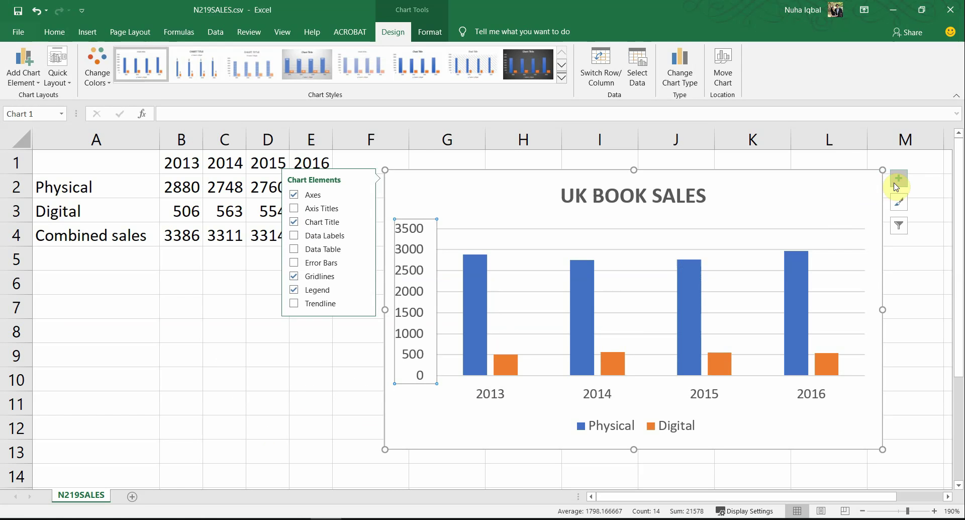
{"action": "left_click", "coordinate": [363, 208]}
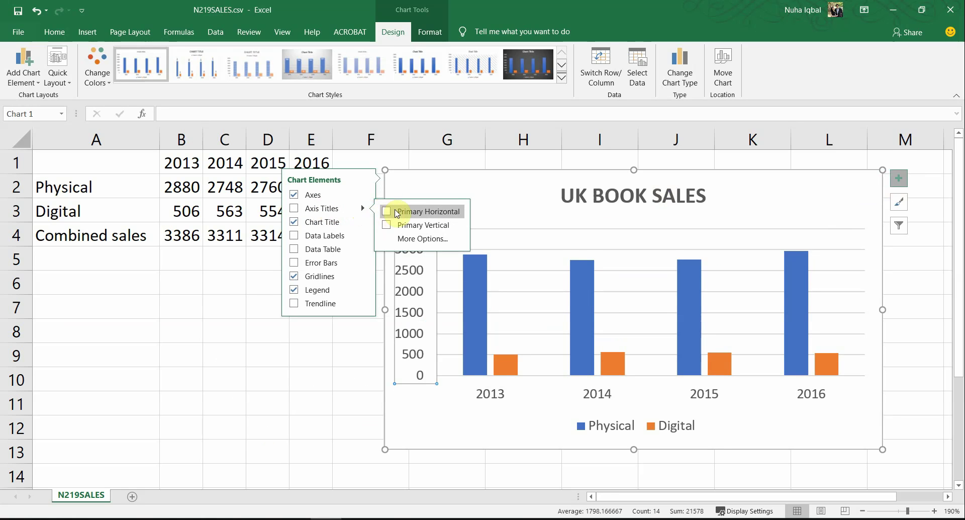
{"action": "left_click", "coordinate": [430, 228]}
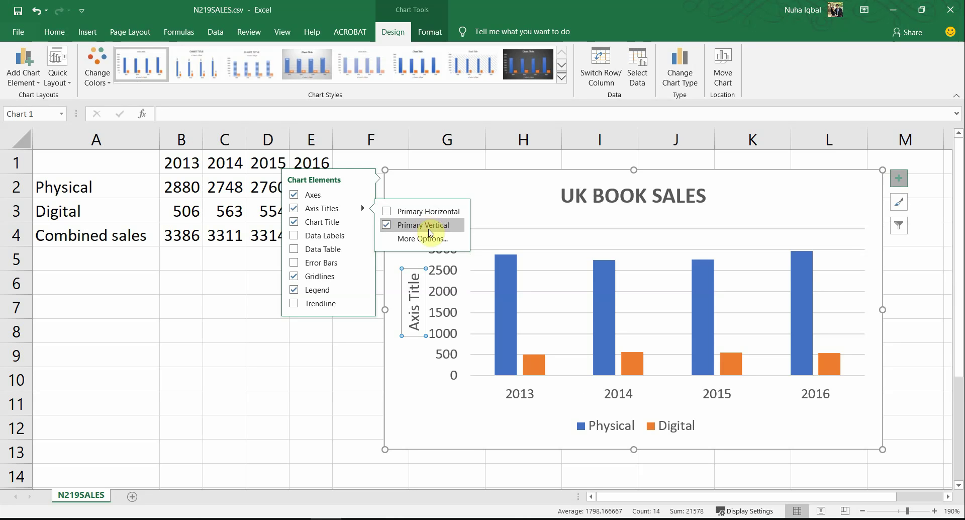
Replace the placeholder text of the vertical axis title with the copied text UK BOOK SALES
{"action": "left_click", "coordinate": [413, 323]}
{"action": "double_click", "coordinate": [413, 323]}
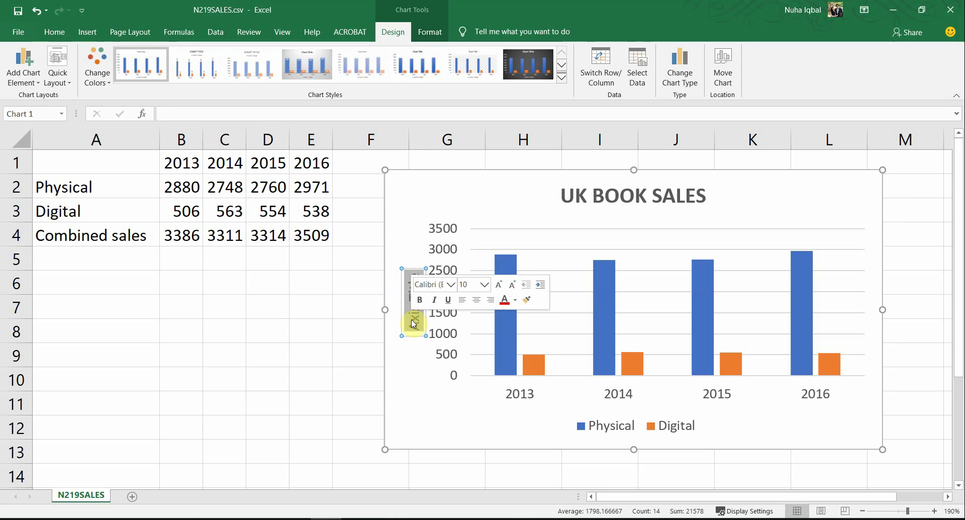
{"action": "key", "text": "ctrl+v"}
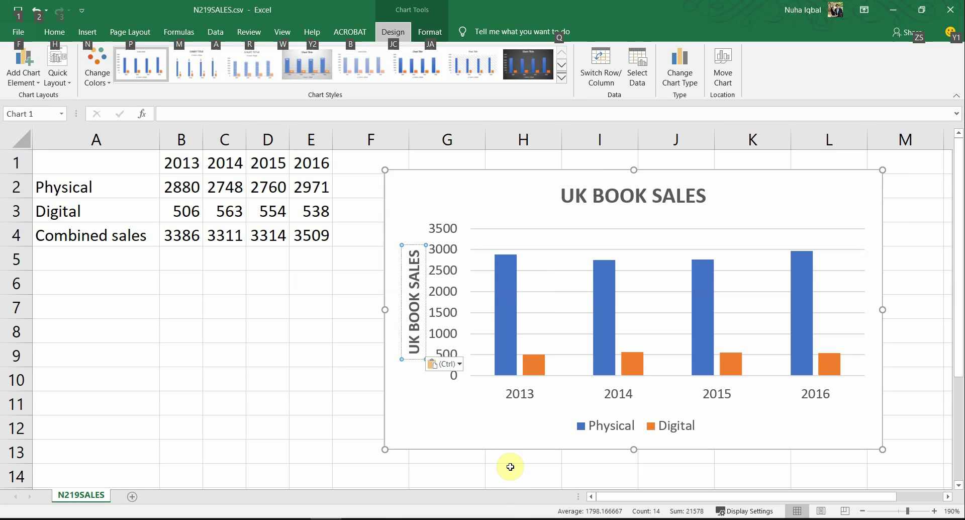
Copy £M from question 38 of the exam paper and paste it over the vertical axis title text in the Excel chart
{"action": "key", "text": "alt+Tab"}
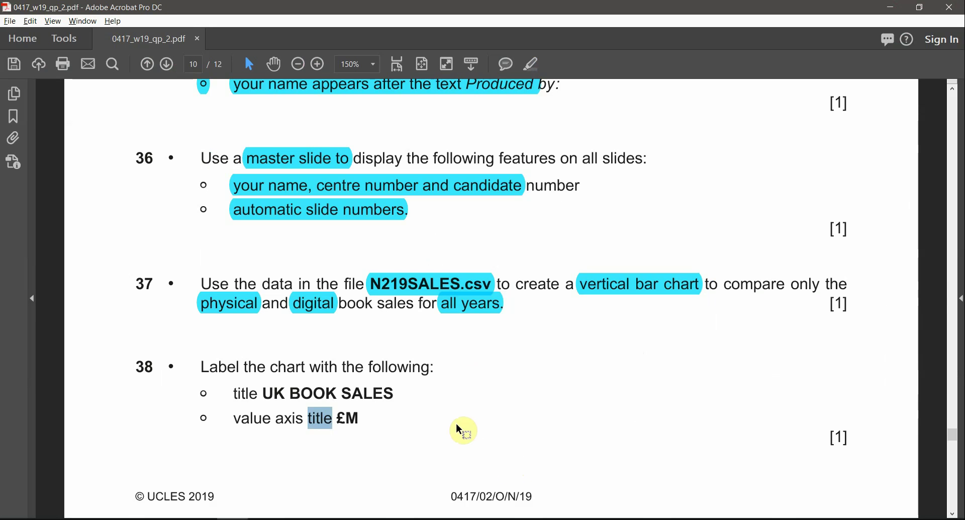
{"action": "left_click_drag", "start_coordinate": [358, 418], "coordinate": [337, 418]}
{"action": "key", "text": "ctrl+c"}
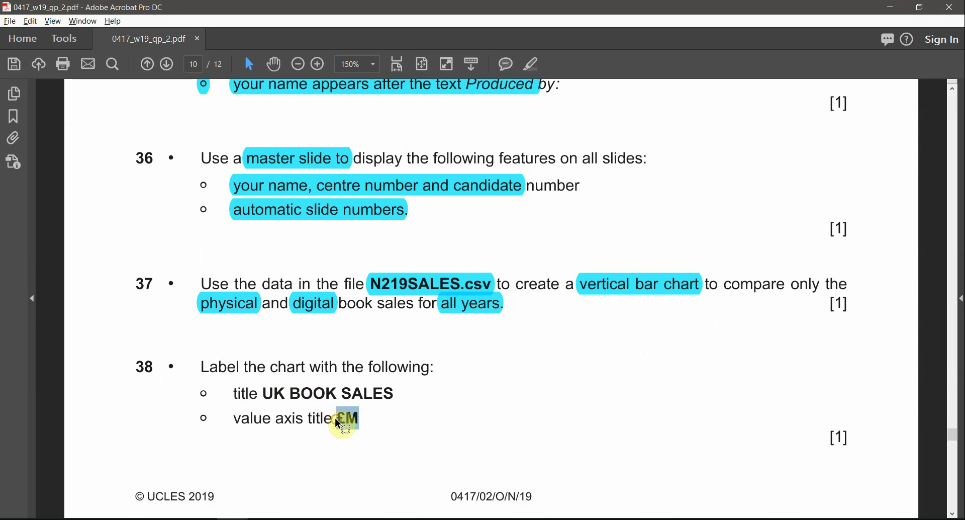
{"action": "key", "text": "alt+Tab"}
{"action": "left_click", "coordinate": [423, 306]}
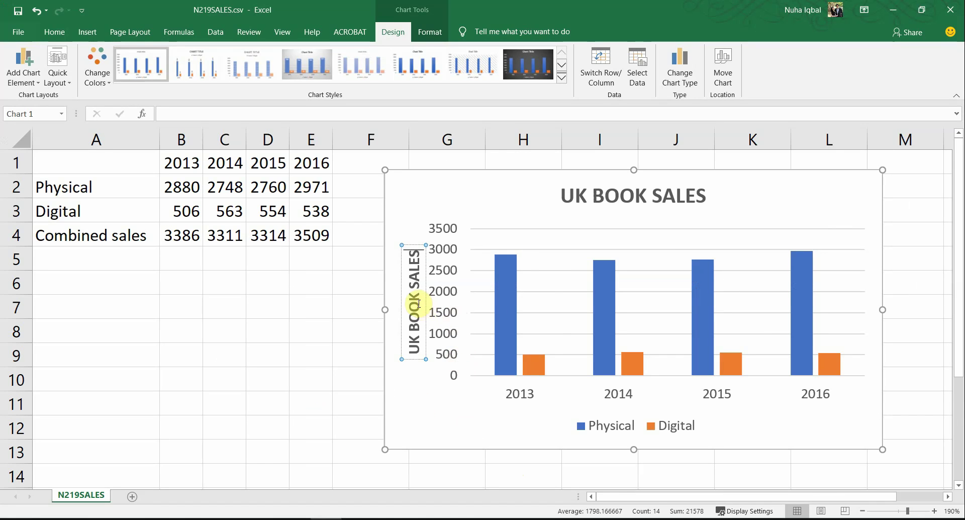
{"action": "triple_click", "coordinate": [419, 303]}
{"action": "key", "text": "ctrl+v"}
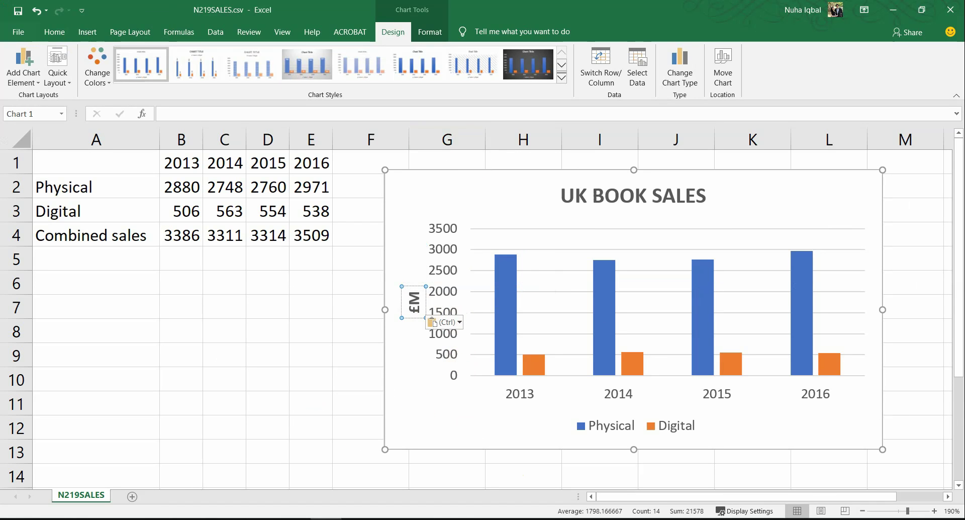
Open the Symbol dialog for the vertical axis title and set the symbol font to Calibri
{"action": "left_click", "coordinate": [54, 32]}
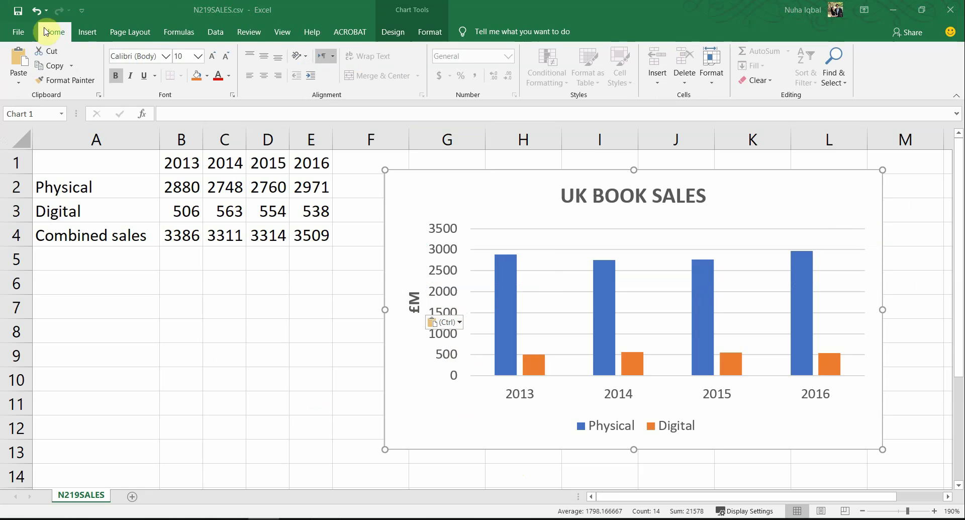
{"action": "left_click", "coordinate": [82, 36]}
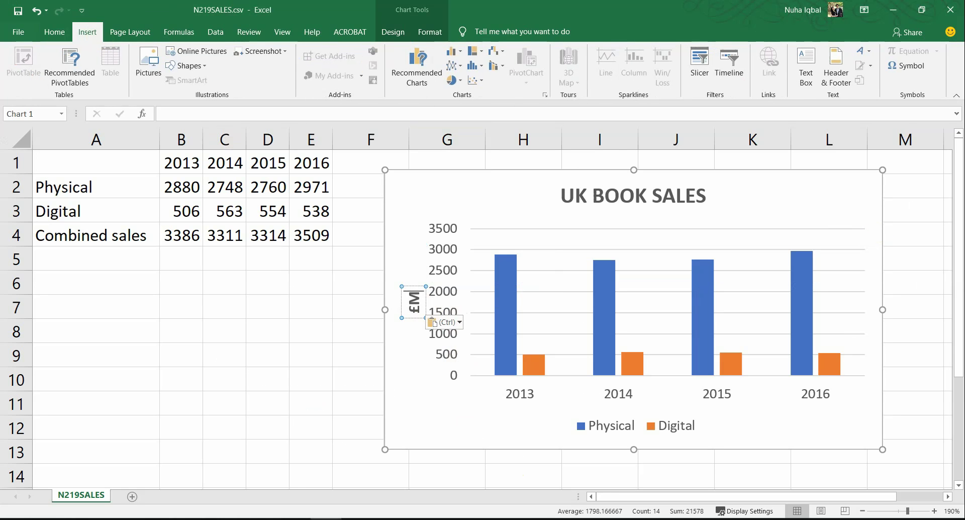
{"action": "left_click", "coordinate": [901, 68]}
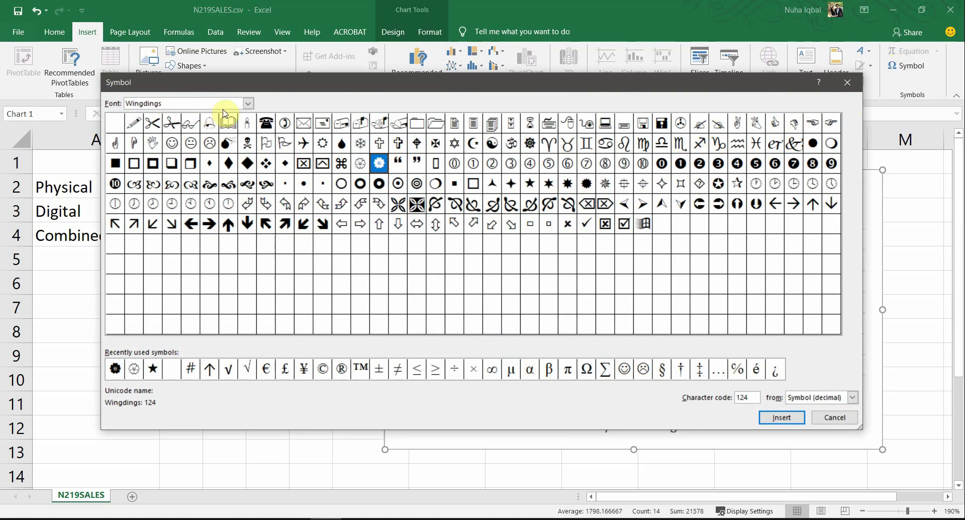
{"action": "left_click", "coordinate": [249, 104]}
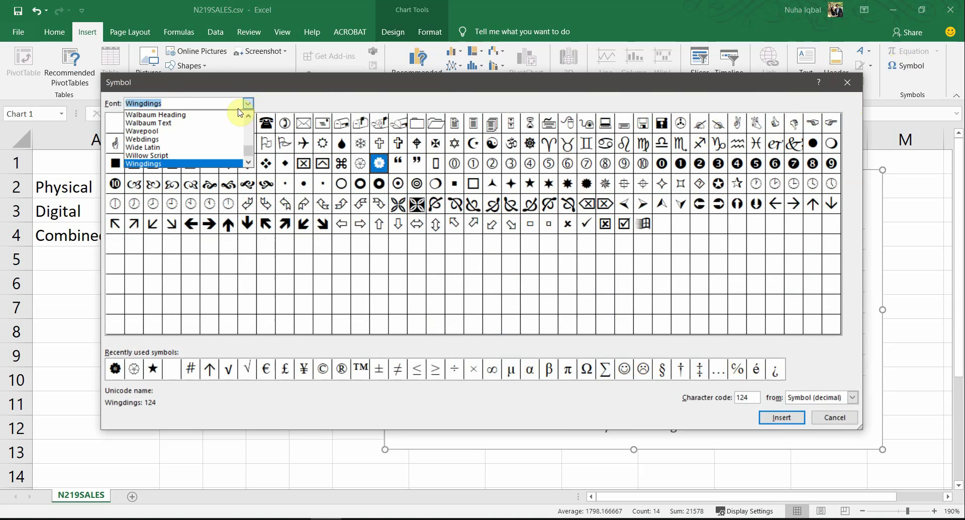
{"action": "type", "text": "cal"}
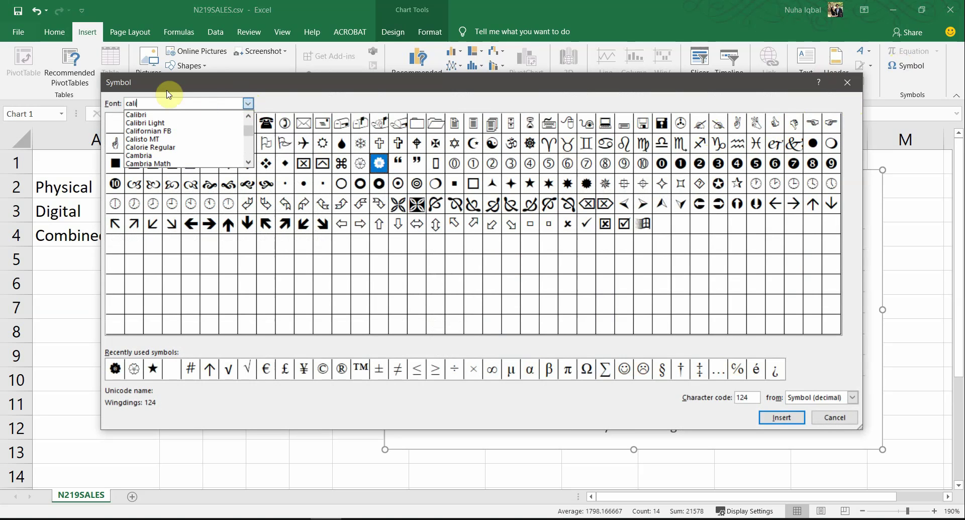
{"action": "type", "text": "i"}
{"action": "left_click", "coordinate": [143, 116]}
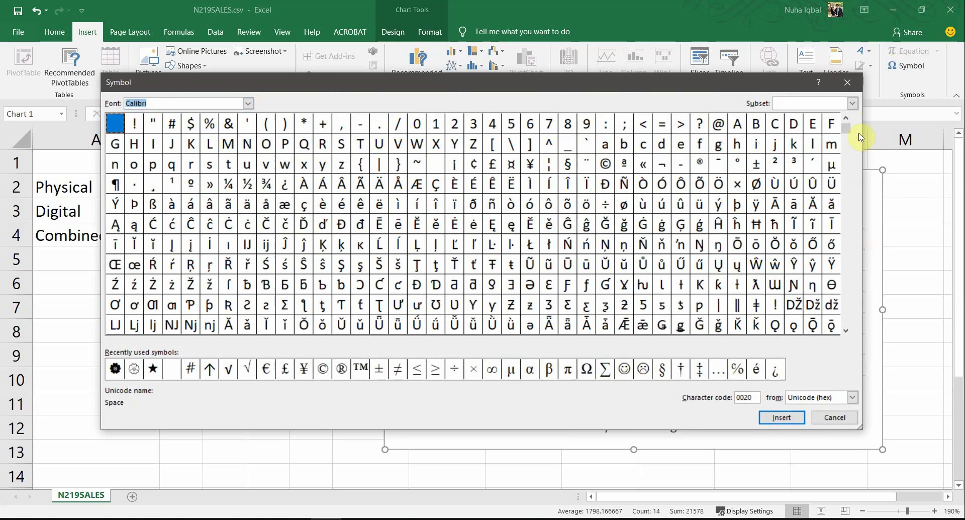
Show the Currency Symbols subset of Calibri and browse the symbol grid for the pound sign
{"action": "left_click", "coordinate": [857, 104]}
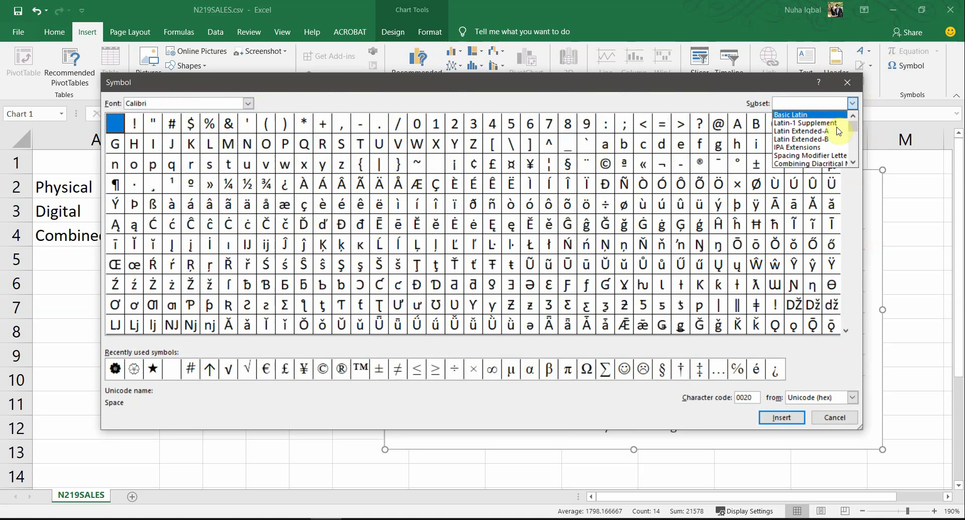
{"action": "scroll", "coordinate": [837, 130], "scroll_direction": "down", "scroll_amount": 2}
{"action": "scroll", "coordinate": [838, 129], "scroll_direction": "down", "scroll_amount": 6}
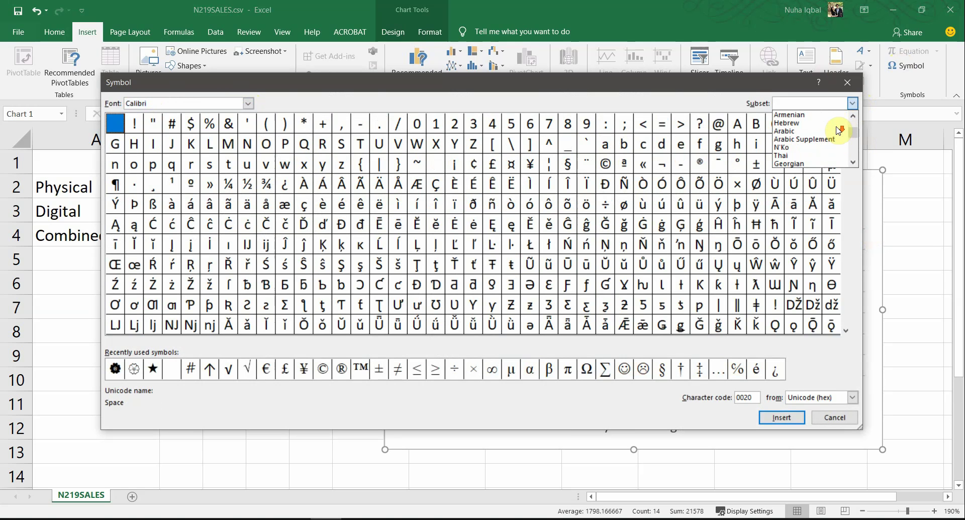
{"action": "scroll", "coordinate": [839, 130], "scroll_direction": "down", "scroll_amount": 5}
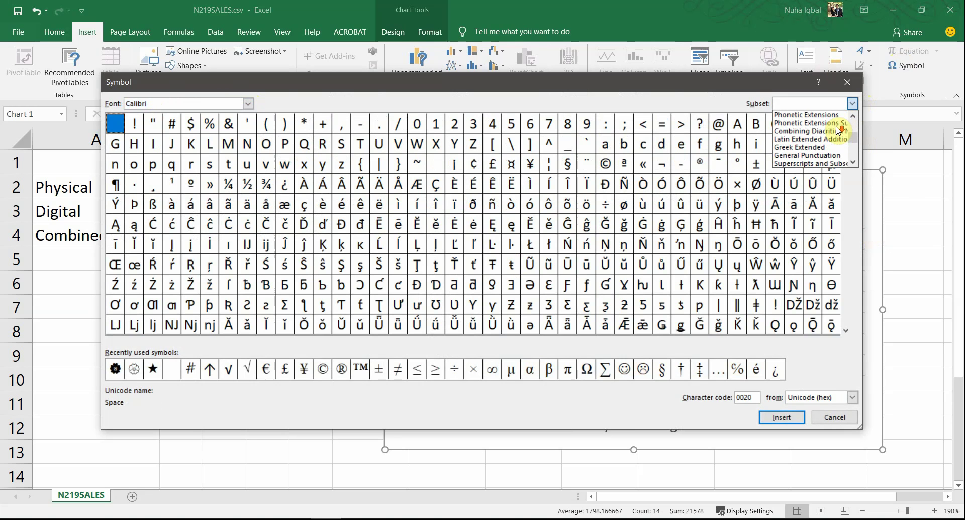
{"action": "left_click", "coordinate": [822, 156]}
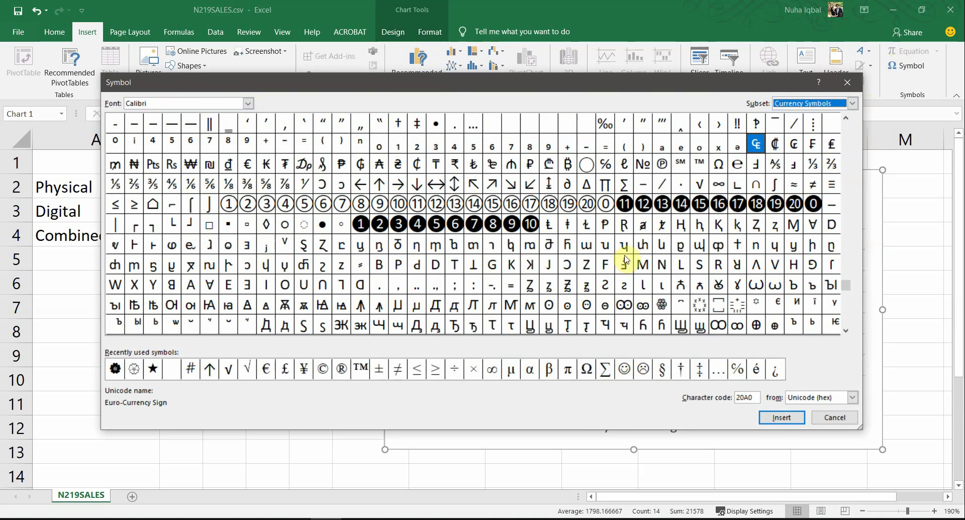
{"action": "left_click", "coordinate": [846, 333]}
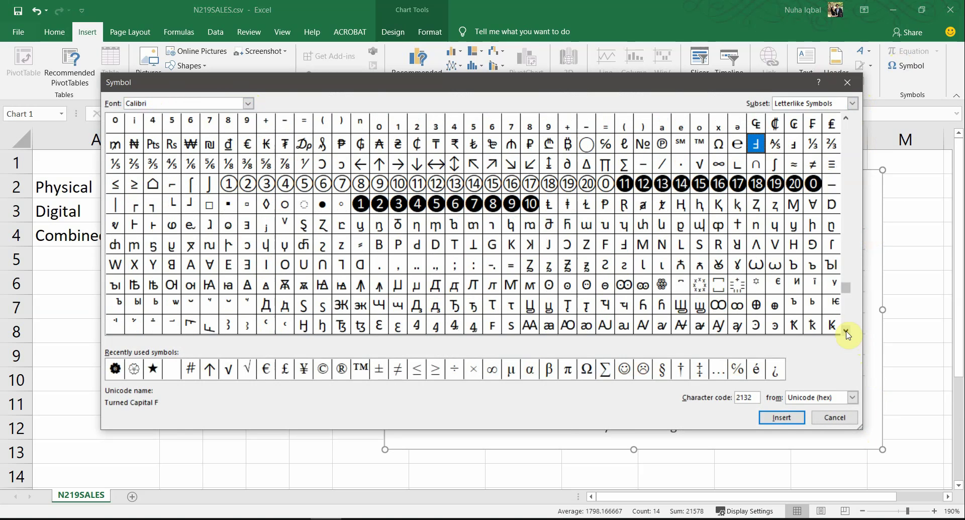
{"action": "left_click", "coordinate": [846, 333]}
{"action": "left_click", "coordinate": [846, 333]}
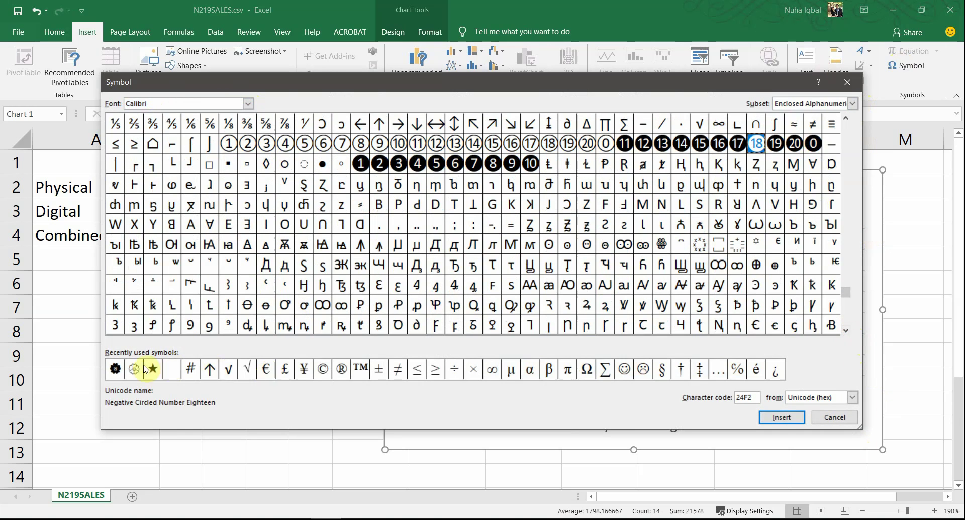
Compare the recently used symbols with the characters in the Currency Symbols subset to identify the pound sign
{"action": "left_click", "coordinate": [284, 369]}
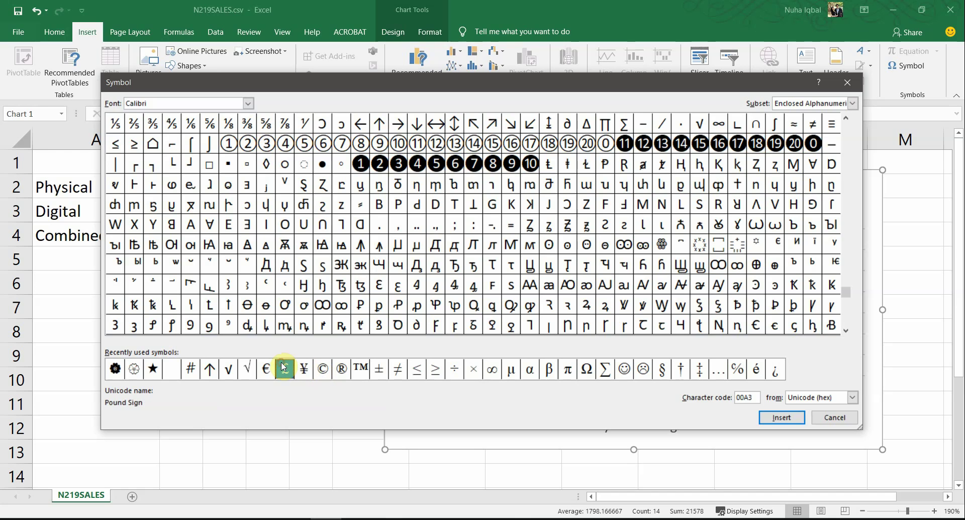
{"action": "left_click", "coordinate": [266, 369]}
{"action": "left_click", "coordinate": [322, 368]}
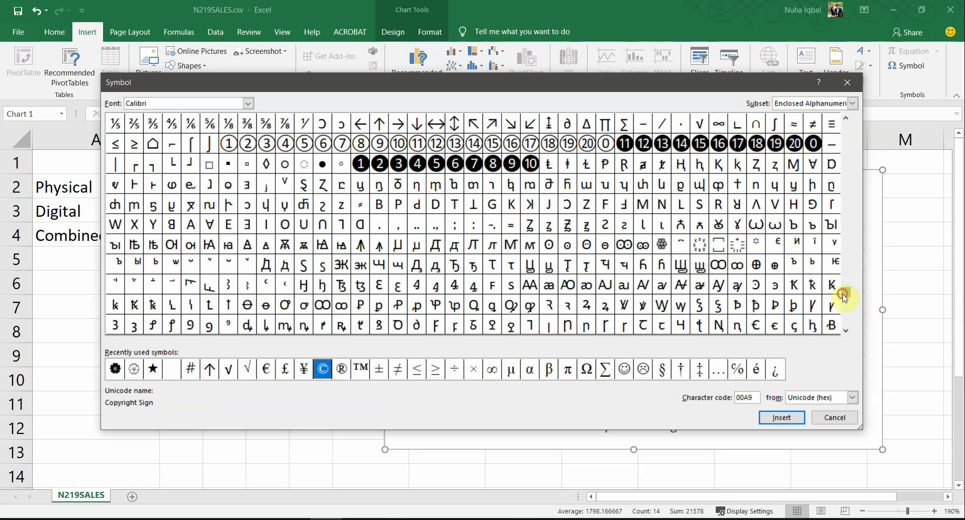
{"action": "scroll", "coordinate": [837, 307], "scroll_direction": "down", "scroll_amount": 2}
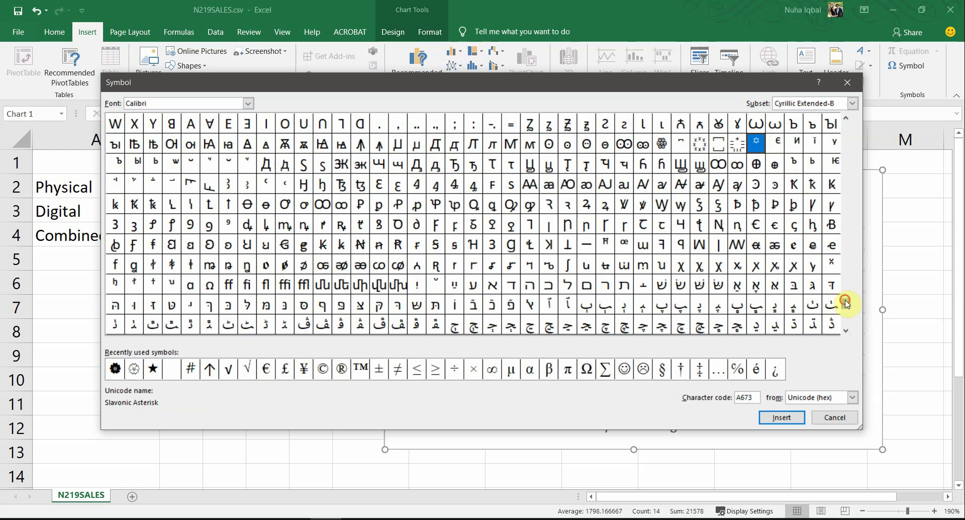
{"action": "scroll", "coordinate": [843, 284], "scroll_direction": "up", "scroll_amount": 3}
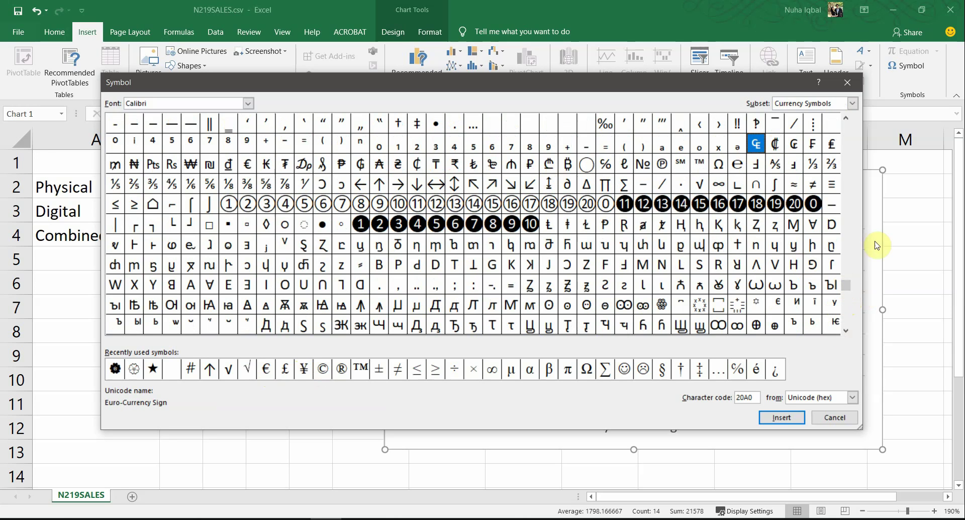
{"action": "left_click", "coordinate": [774, 145]}
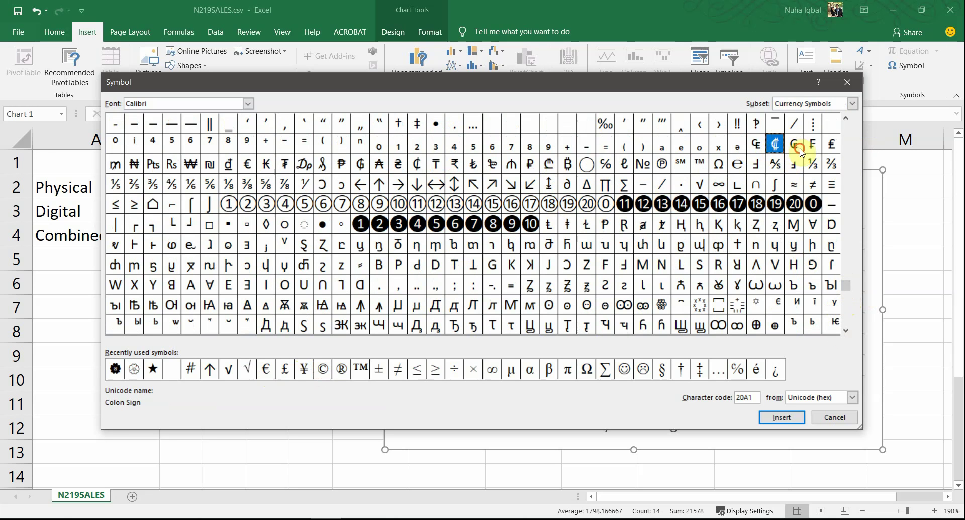
{"action": "left_click", "coordinate": [795, 147]}
{"action": "left_click", "coordinate": [832, 148]}
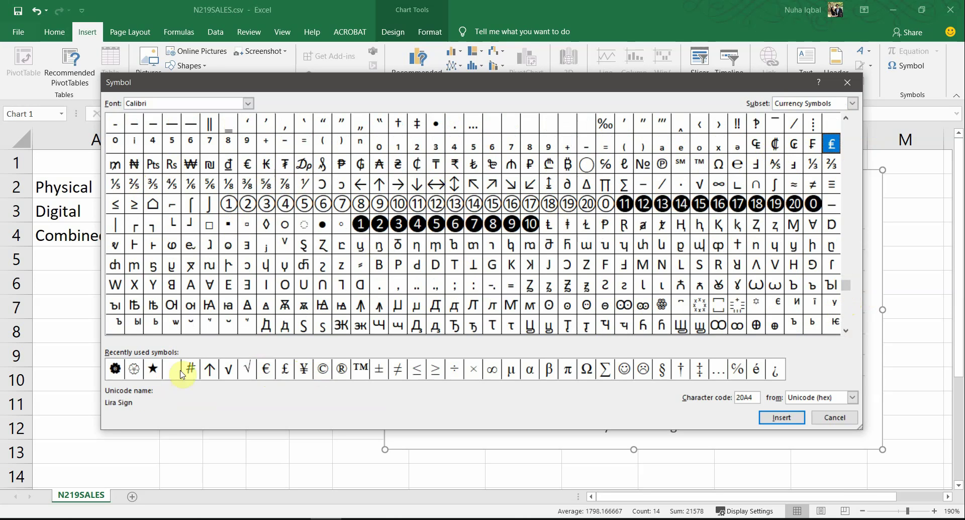
Insert the Pound Sign (character code 00A3) after £M in the vertical axis title and add the letter M
{"action": "double_click", "coordinate": [286, 371]}
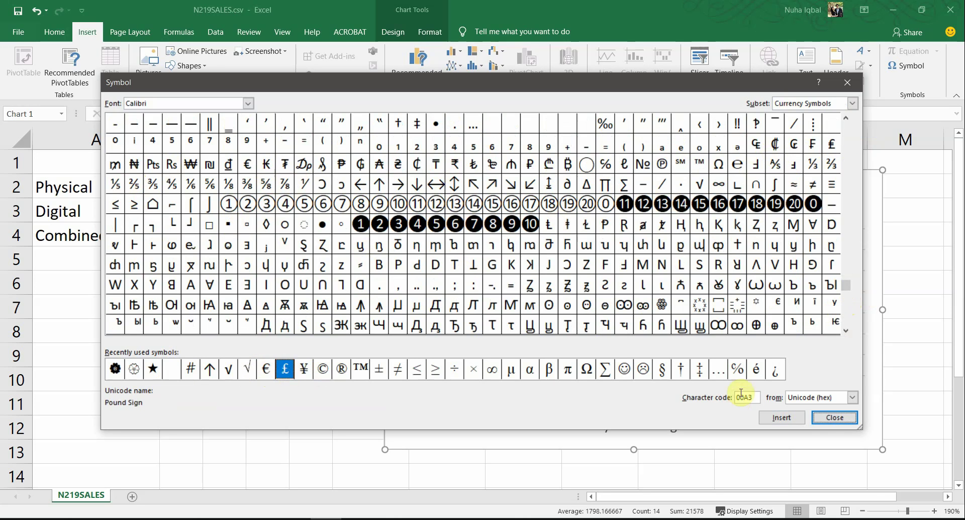
{"action": "left_click", "coordinate": [833, 418]}
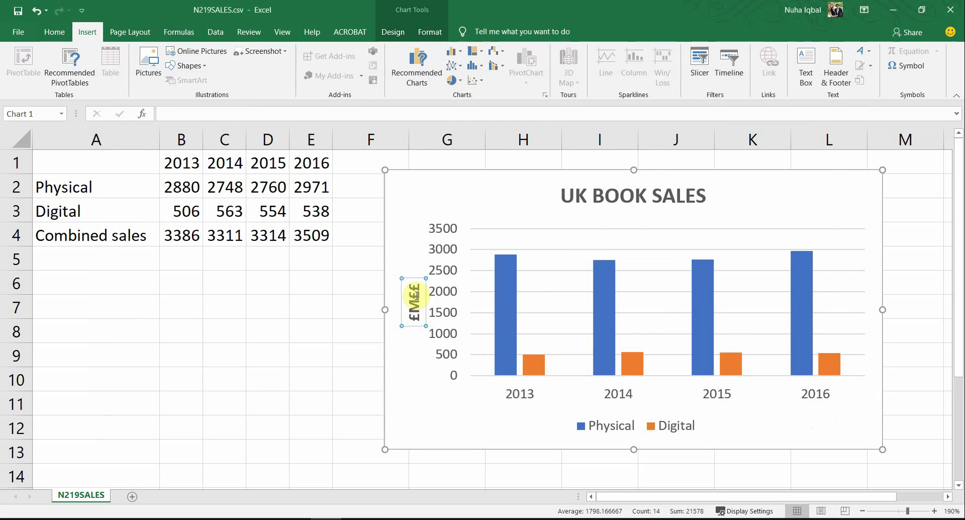
{"action": "left_click_drag", "start_coordinate": [420, 290], "coordinate": [419, 287]}
{"action": "type", "text": "M"}
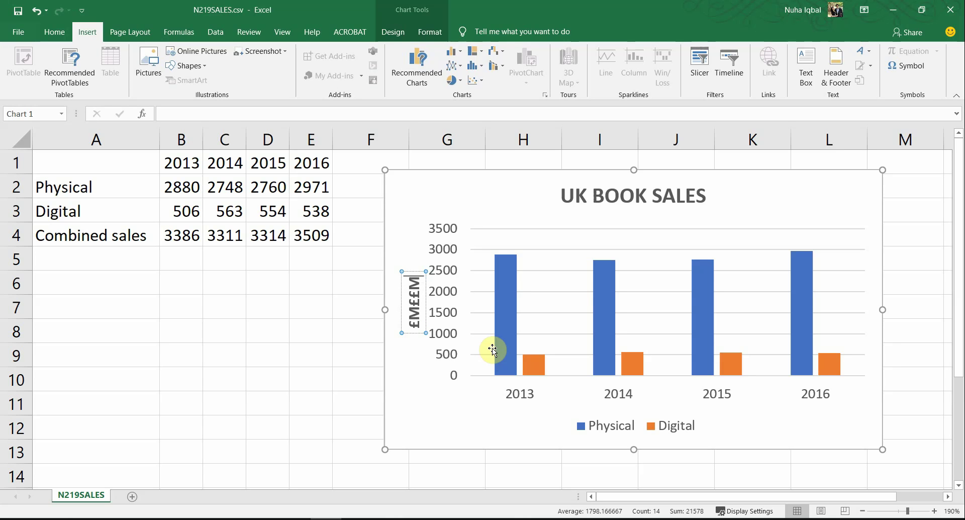
Delete the extra characters ££M from the end of the vertical axis title and finish editing it
{"action": "key", "text": "BackSpace"}
{"action": "key", "text": "BackSpace"}
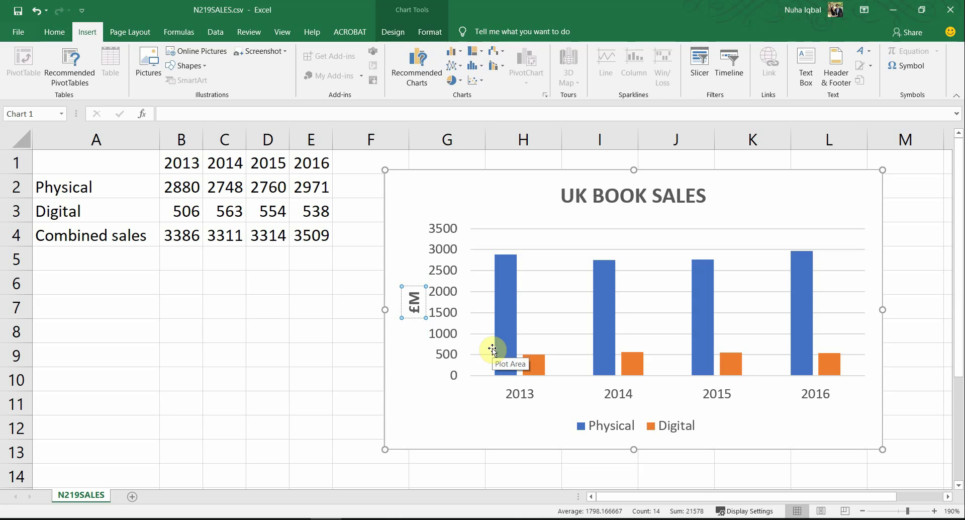
{"action": "key", "text": "Escape"}
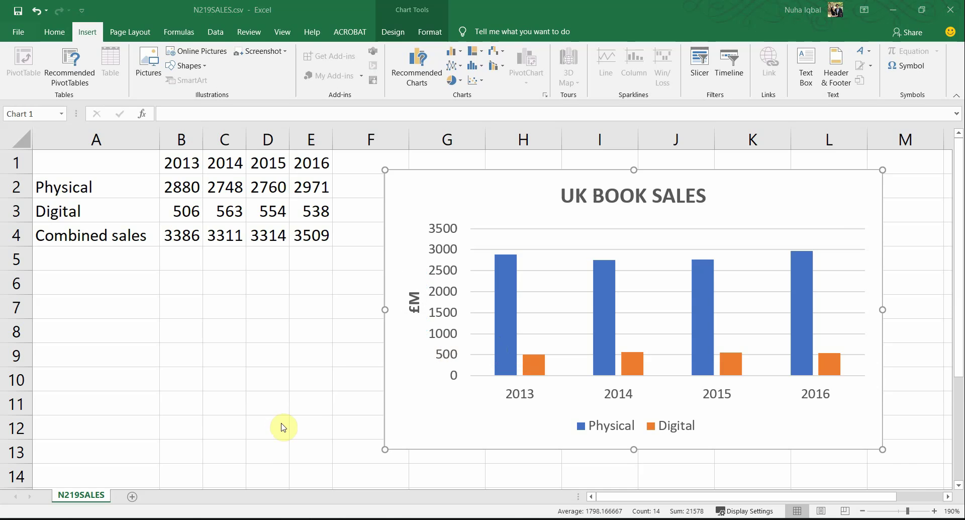
Switch to the exam paper and reread the chart labelling requirements in question 38
{"action": "key", "text": "alt+Tab"}
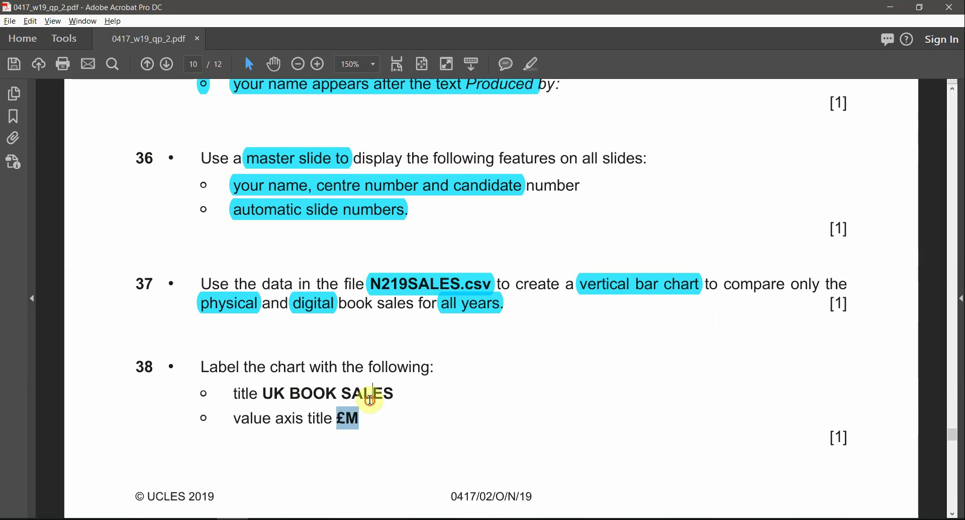
{"action": "double_click", "coordinate": [312, 366]}
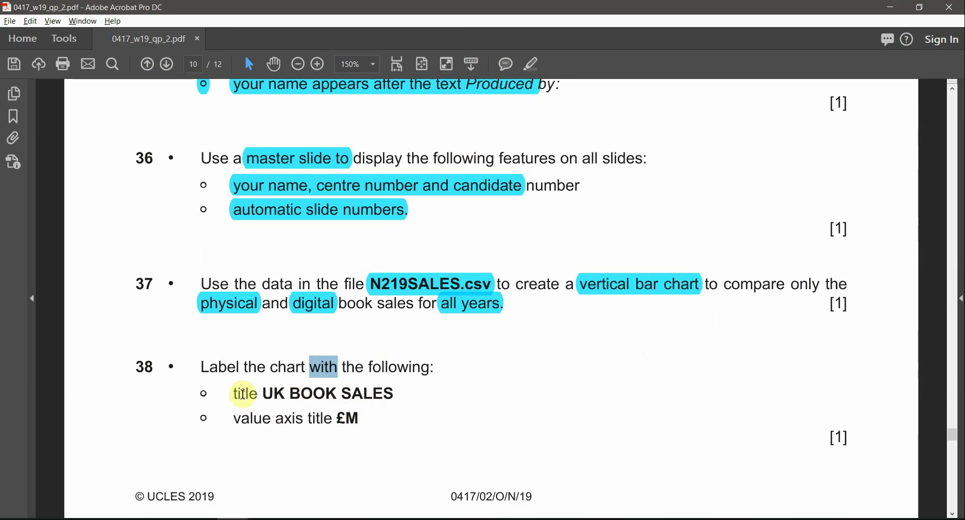
Highlight the title UK BOOK SALES and value axis title £M requirements of question 38 in the exam paper
{"action": "triple_click", "coordinate": [266, 393]}
{"action": "left_click", "coordinate": [323, 416]}
{"action": "left_click", "coordinate": [361, 422]}
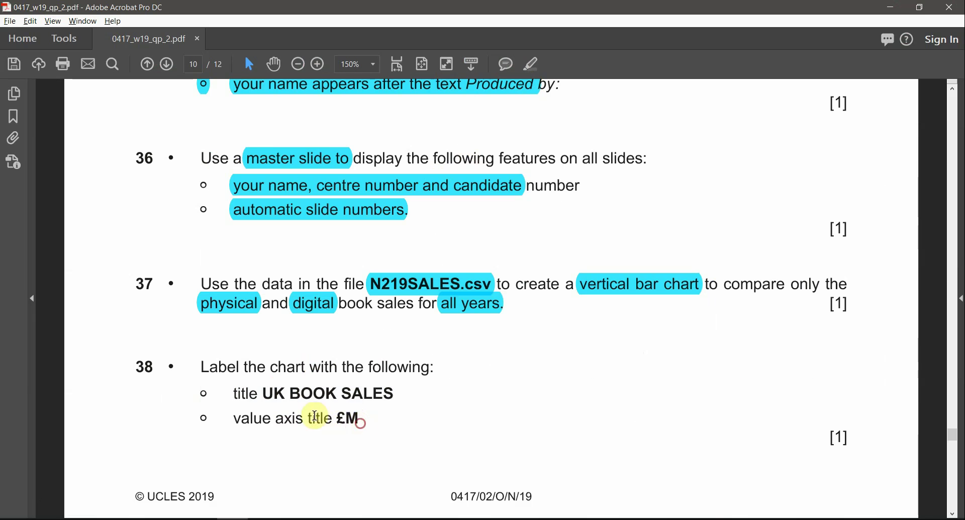
{"action": "left_click_drag", "start_coordinate": [315, 416], "coordinate": [237, 395]}
{"action": "left_click", "coordinate": [531, 64]}
{"action": "scroll", "coordinate": [465, 372], "scroll_direction": "down", "scroll_amount": 1}
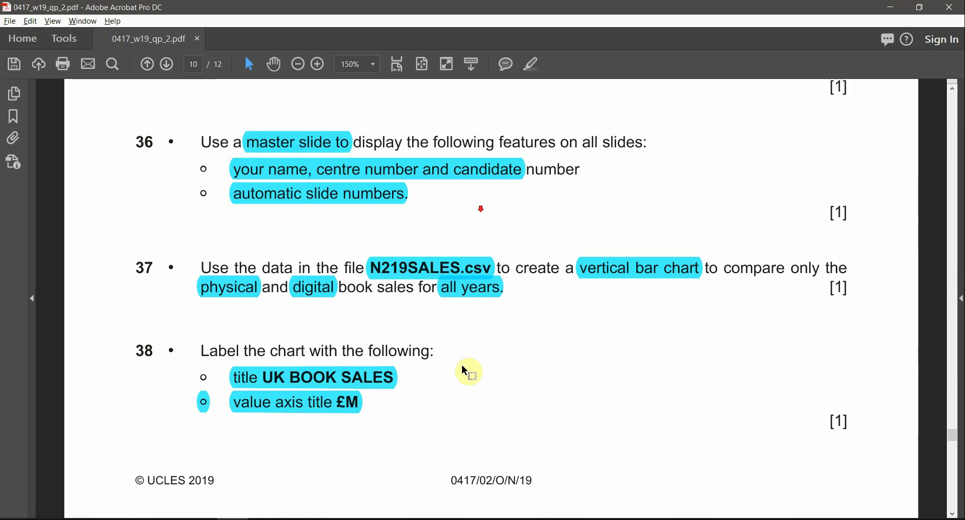
Find question 39 in the exam paper, then switch to Excel and add Outside End data labels to the chart's Physical bars
{"action": "scroll", "coordinate": [465, 372], "scroll_direction": "down", "scroll_amount": 10}
{"action": "scroll", "coordinate": [469, 370], "scroll_direction": "up", "scroll_amount": 1}
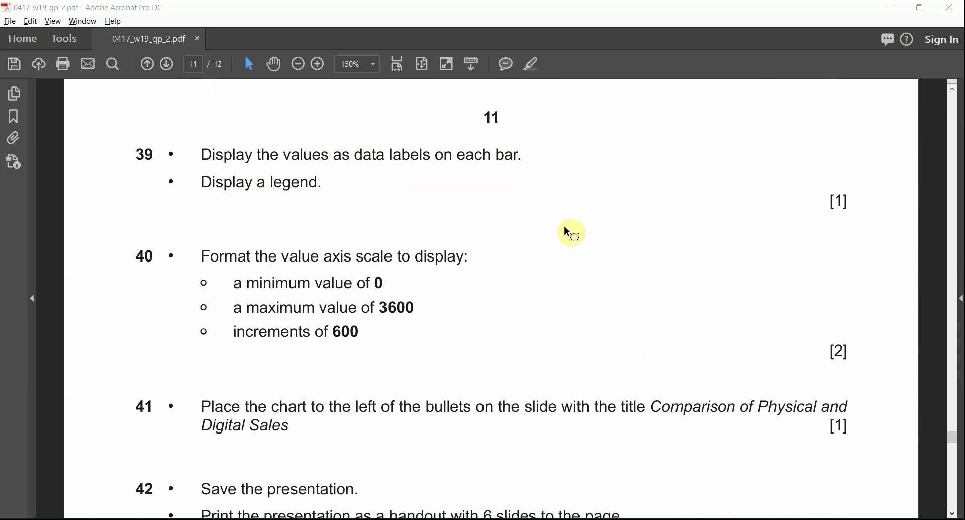
{"action": "key", "text": "alt+Tab"}
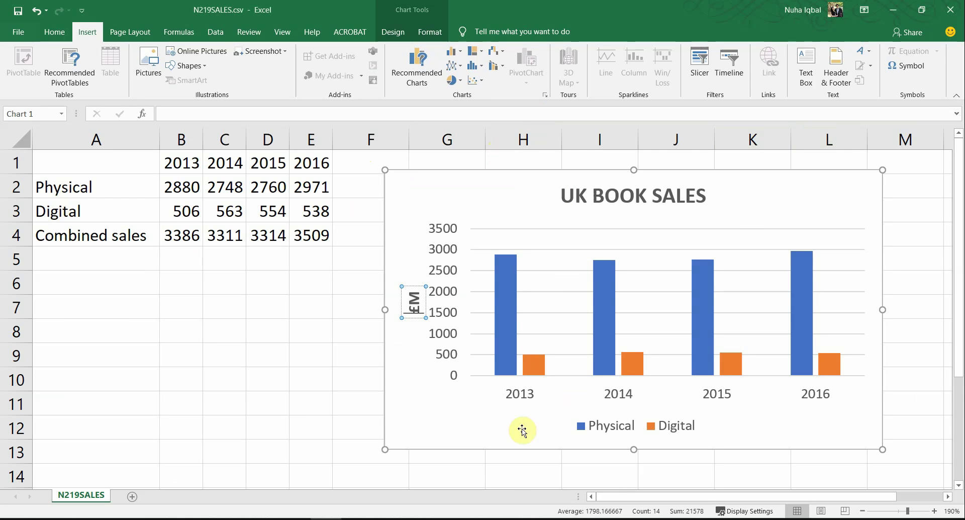
{"action": "left_click", "coordinate": [504, 307]}
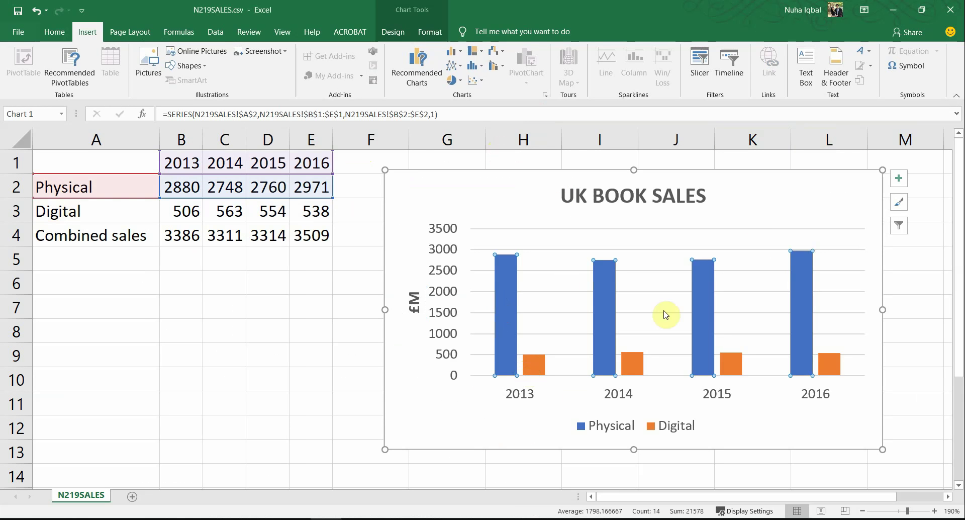
{"action": "left_click", "coordinate": [900, 179]}
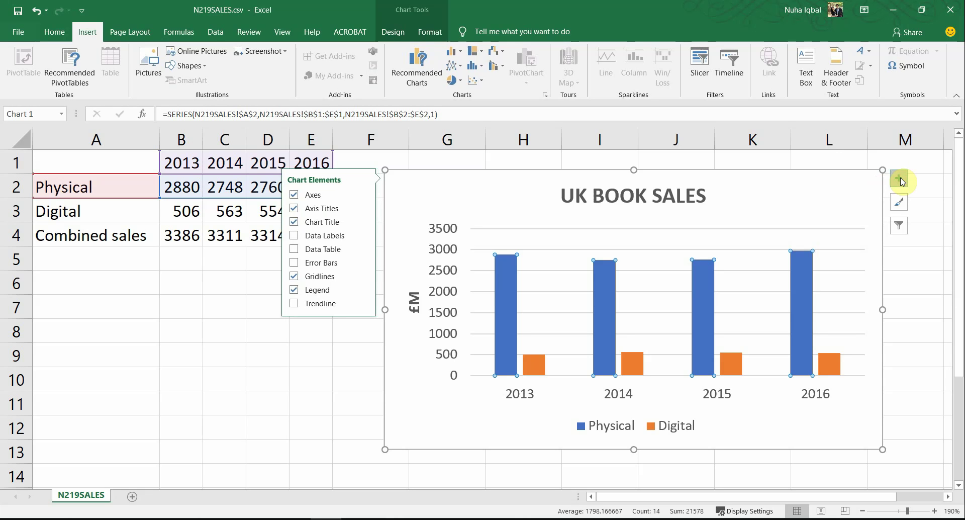
{"action": "left_click", "coordinate": [331, 241]}
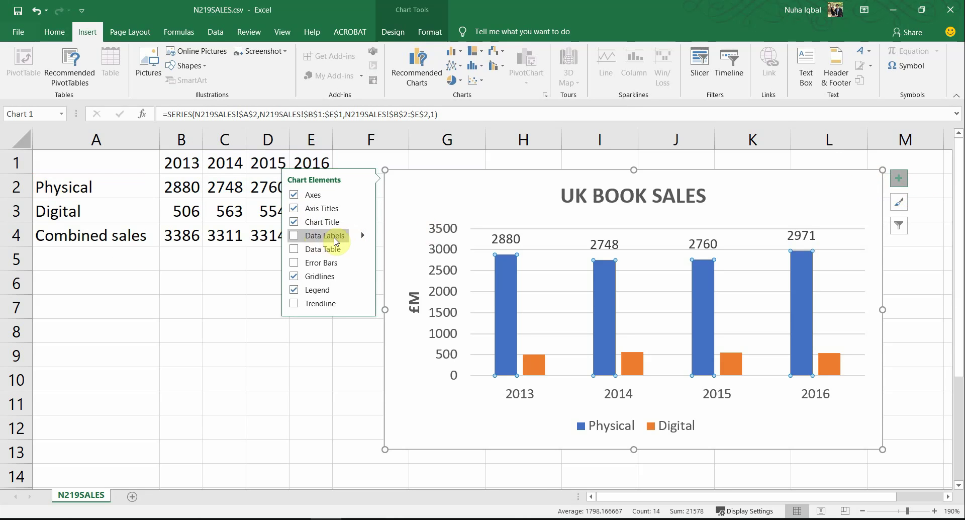
{"action": "left_click", "coordinate": [334, 242]}
{"action": "left_click", "coordinate": [363, 236]}
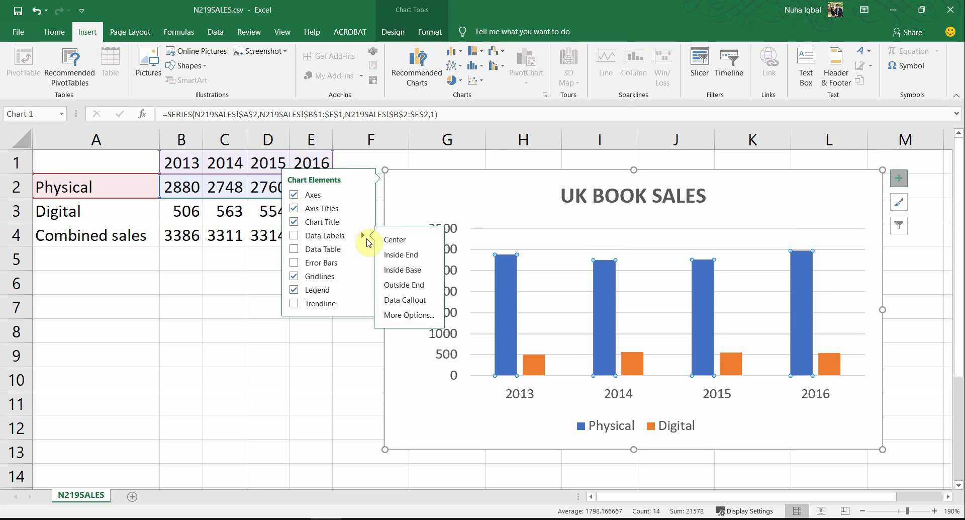
{"action": "left_click", "coordinate": [295, 236]}
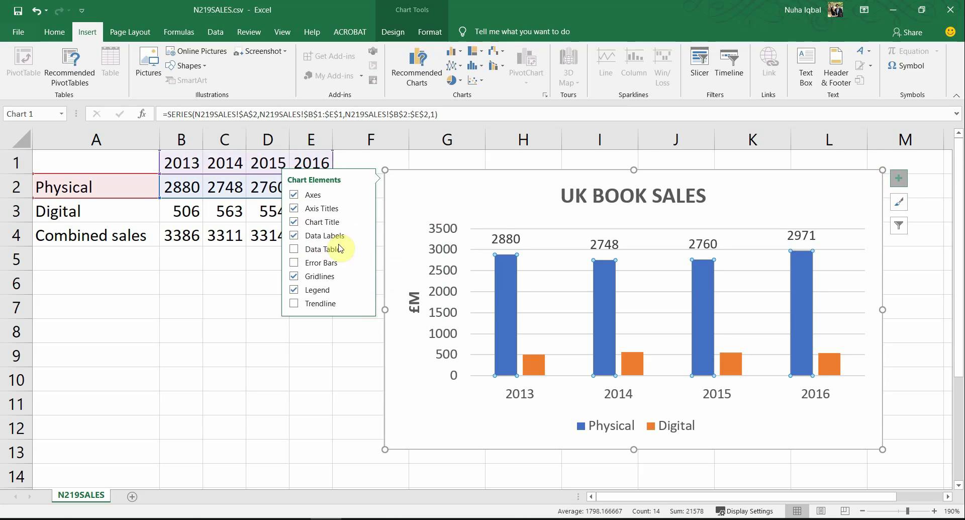
{"action": "left_click", "coordinate": [362, 236]}
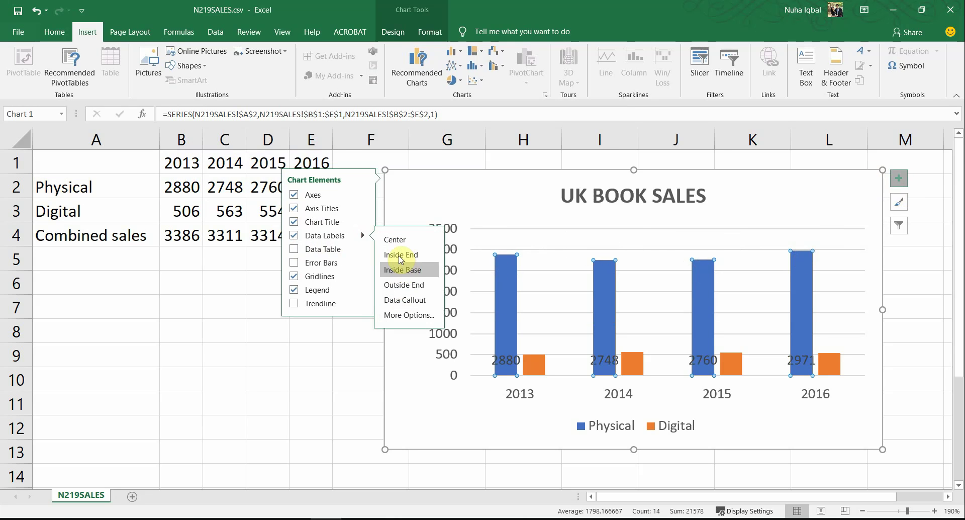
{"action": "left_click", "coordinate": [401, 286]}
Compare question 39's data label and legend requirements in the exam paper with the chart in Excel
{"action": "key", "text": "alt+Tab"}
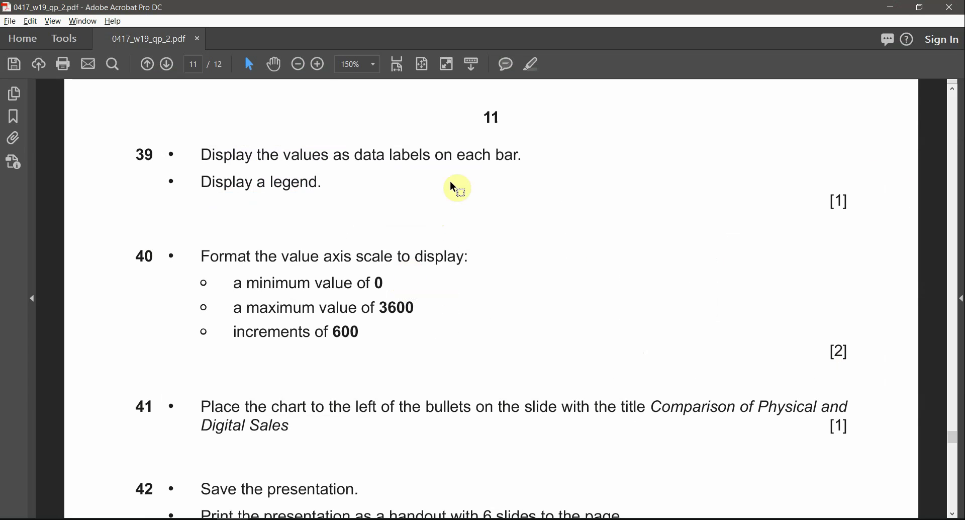
{"action": "left_click_drag", "start_coordinate": [455, 154], "coordinate": [524, 155]}
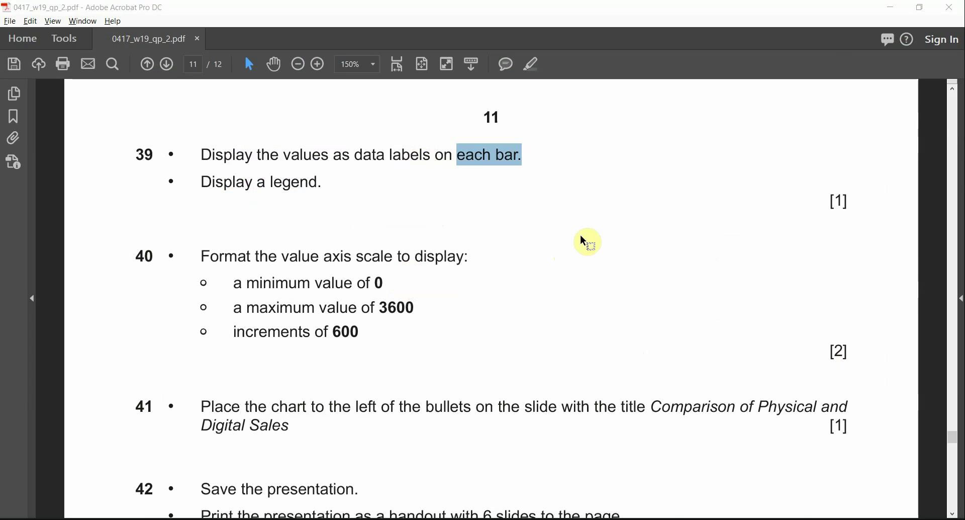
{"action": "key", "text": "alt+Tab"}
{"action": "left_click", "coordinate": [421, 279]}
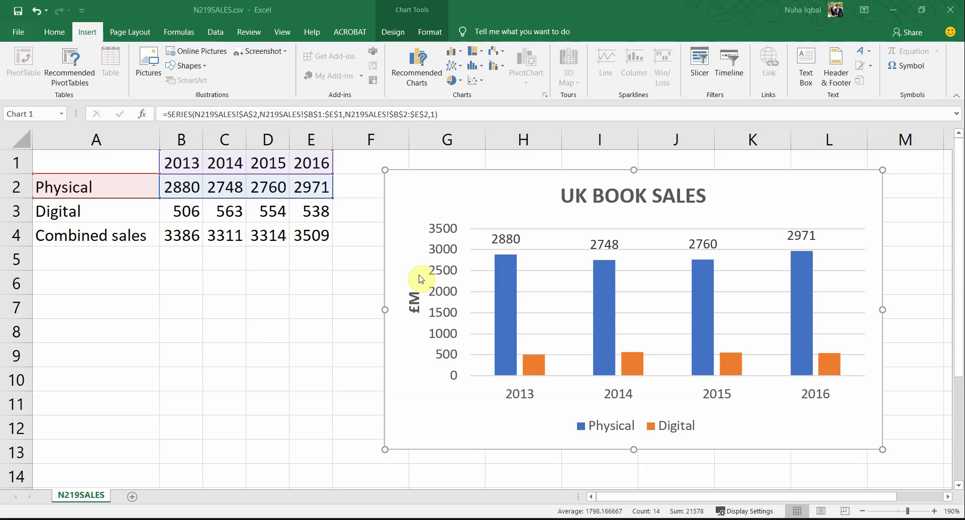
{"action": "key", "text": "alt+Tab"}
{"action": "left_click", "coordinate": [437, 258]}
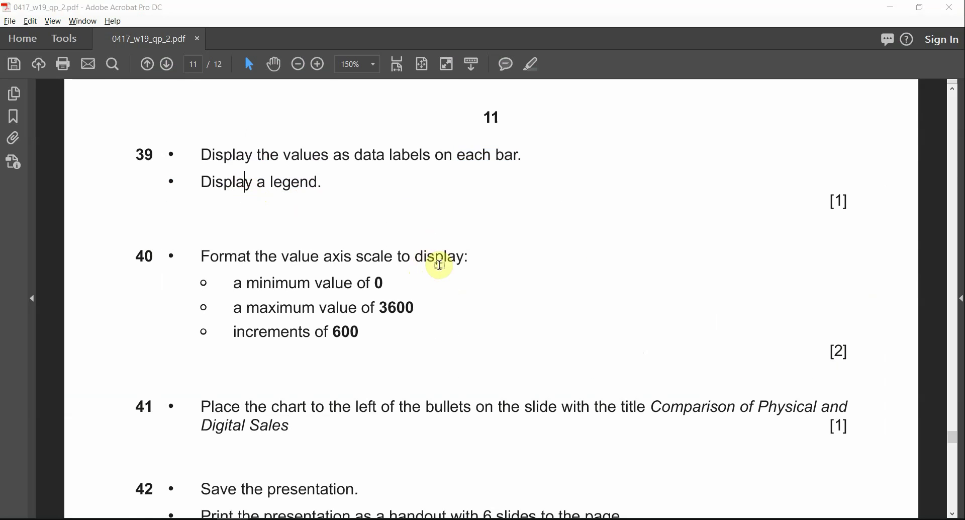
Switch to Excel, turn the chart's legend off and back on, and view its placement options
{"action": "key", "text": "alt+Tab"}
{"action": "left_click", "coordinate": [508, 269]}
{"action": "left_click", "coordinate": [671, 435]}
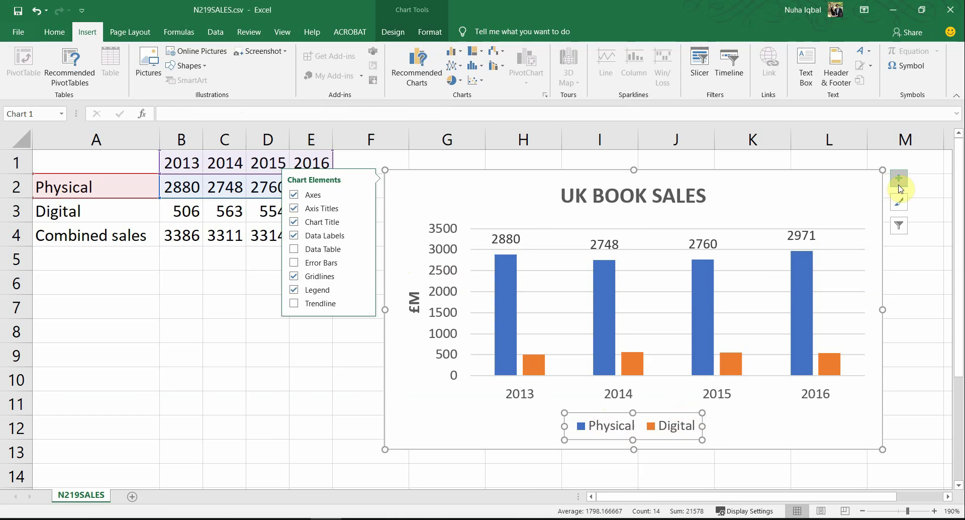
{"action": "left_click", "coordinate": [294, 291]}
{"action": "left_click", "coordinate": [294, 290]}
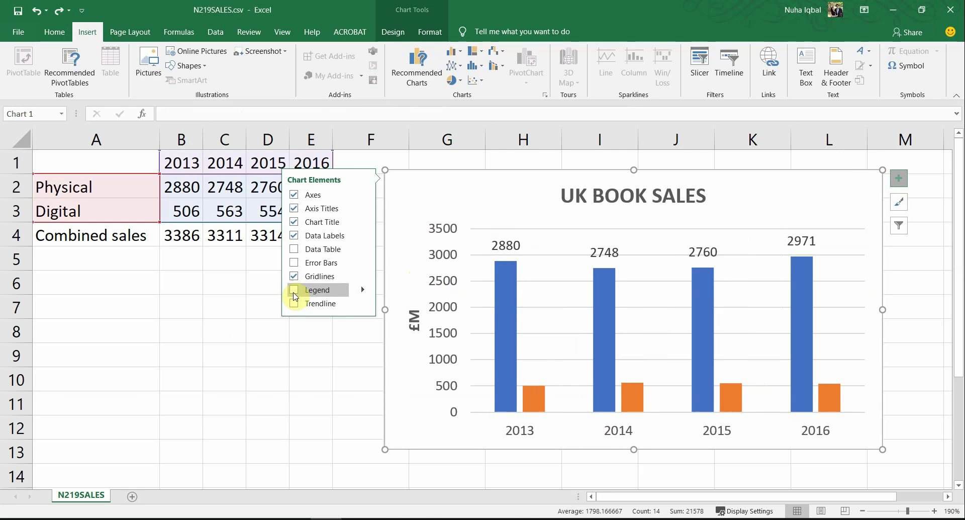
{"action": "left_click", "coordinate": [329, 292]}
{"action": "left_click", "coordinate": [329, 291]}
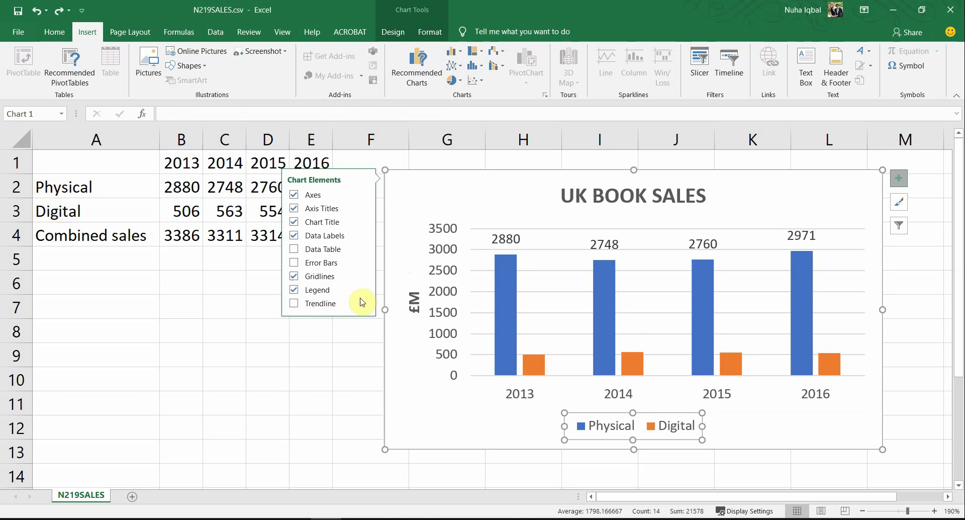
{"action": "left_click", "coordinate": [361, 290]}
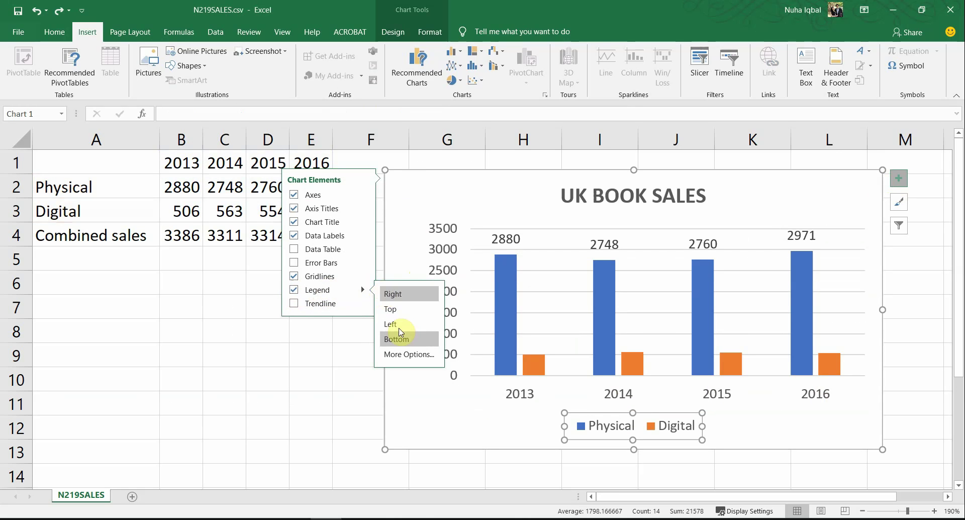
{"action": "left_click", "coordinate": [267, 378]}
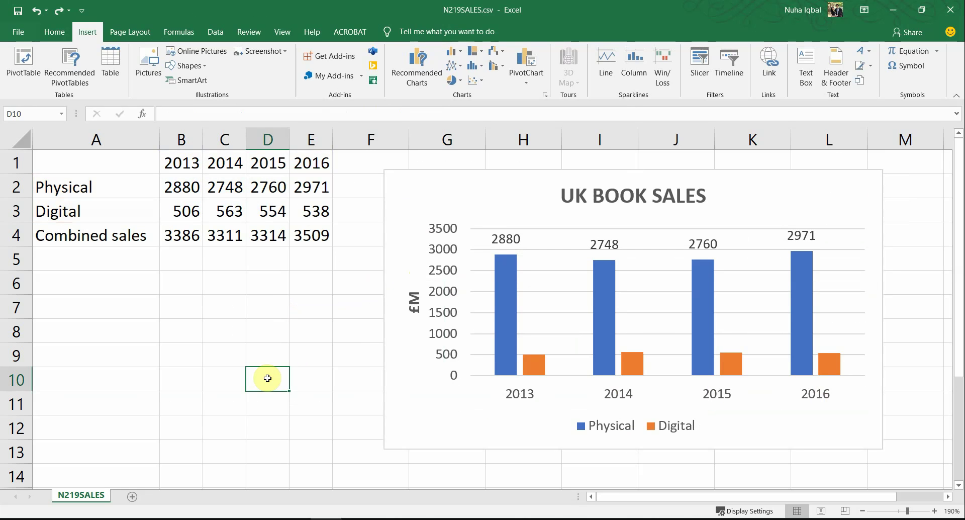
Switch to the exam paper and highlight the data labels and legend requirements of question 39
{"action": "key", "text": "alt+Tab"}
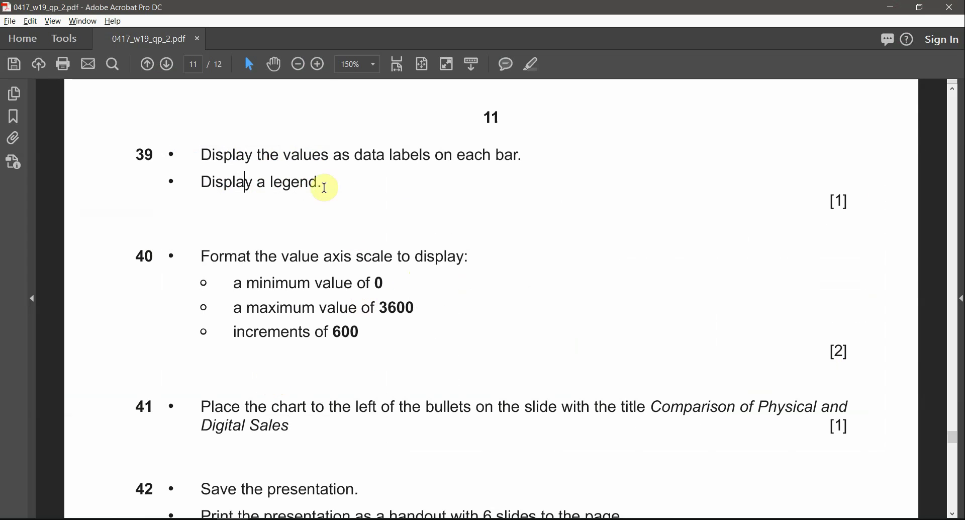
{"action": "left_click_drag", "start_coordinate": [324, 188], "coordinate": [200, 152]}
{"action": "left_click", "coordinate": [532, 64]}
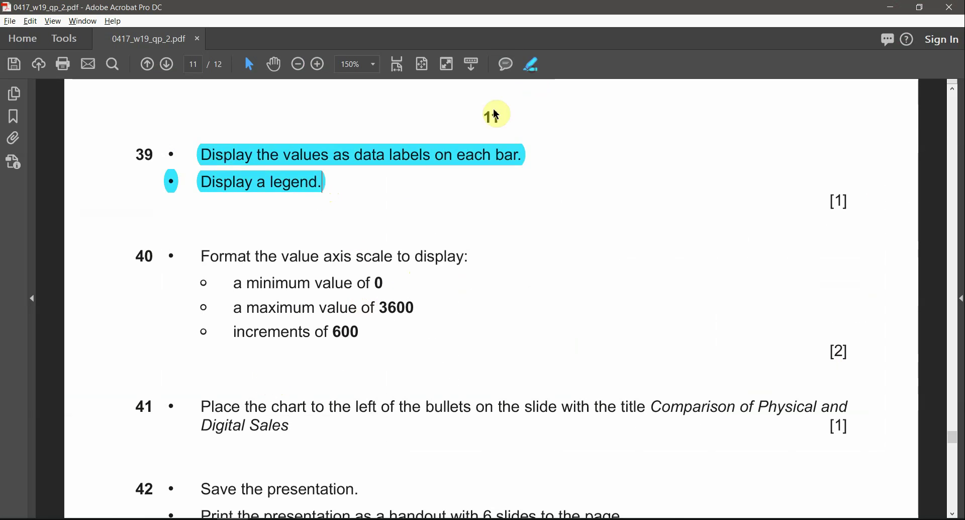
Highlight the words value axis in question 40 and review the required minimum, maximum and increments of the scale
{"action": "scroll", "coordinate": [432, 216], "scroll_direction": "down", "scroll_amount": 2}
{"action": "left_click_drag", "start_coordinate": [257, 216], "coordinate": [385, 243]}
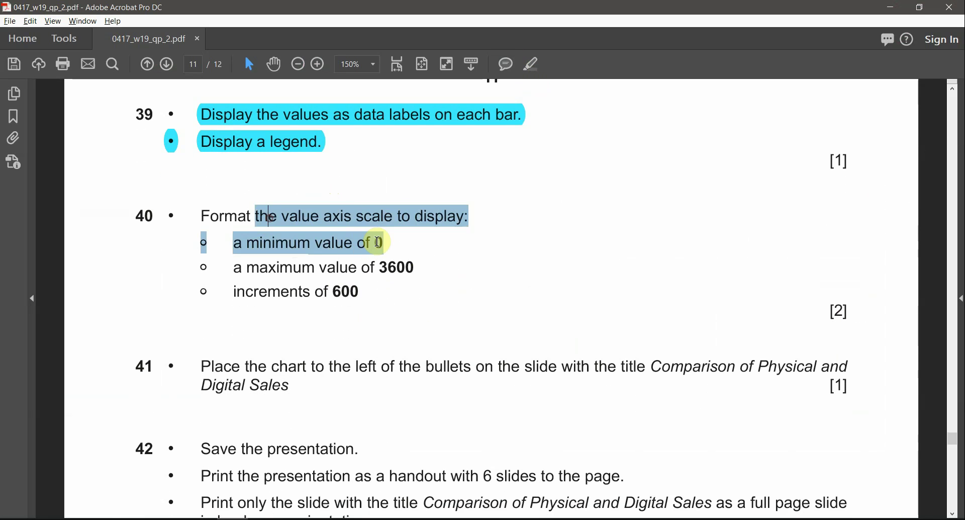
{"action": "left_click", "coordinate": [317, 217]}
{"action": "left_click_drag", "start_coordinate": [279, 216], "coordinate": [351, 217]}
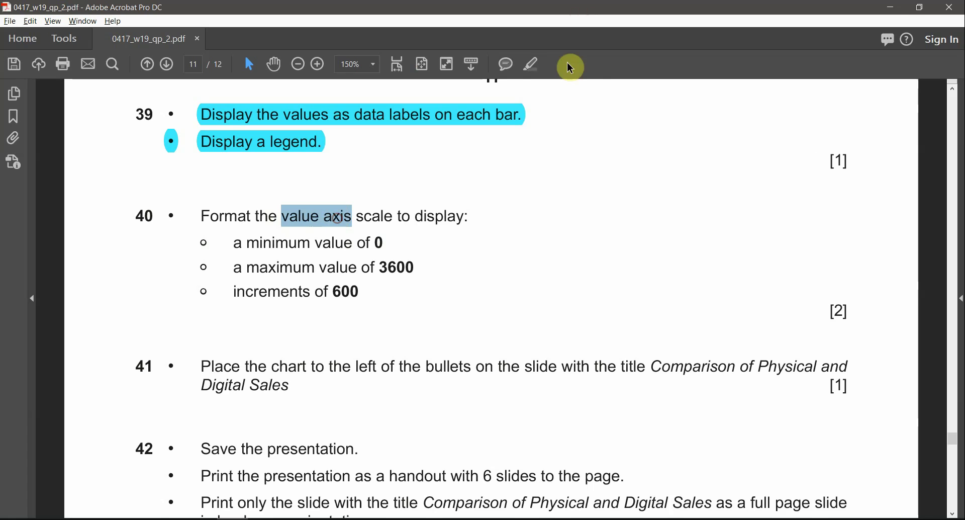
{"action": "left_click", "coordinate": [533, 65]}
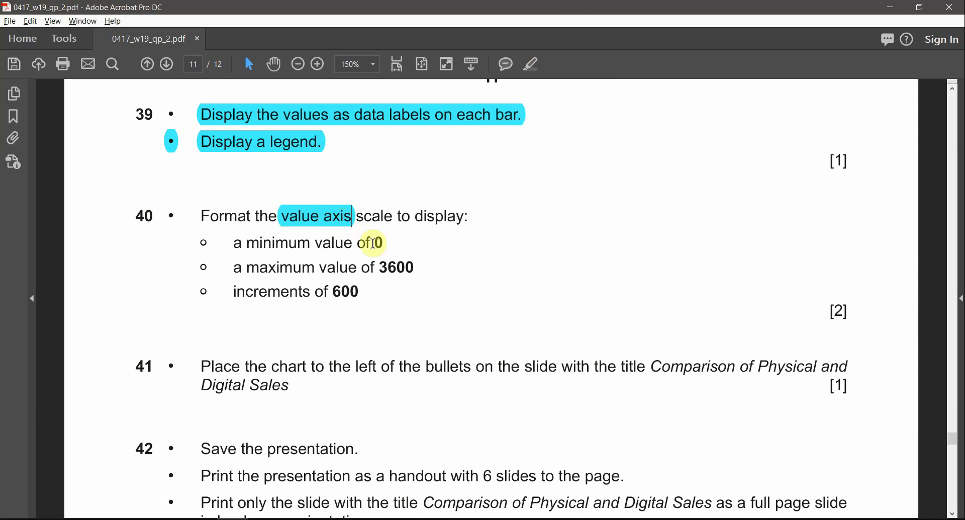
{"action": "left_click_drag", "start_coordinate": [376, 245], "coordinate": [412, 270]}
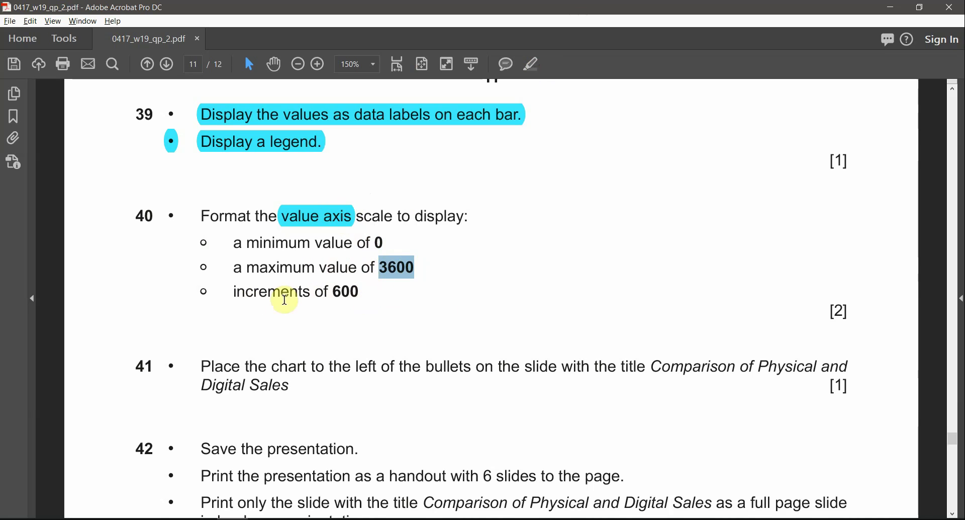
{"action": "left_click", "coordinate": [362, 267]}
{"action": "double_click", "coordinate": [345, 296]}
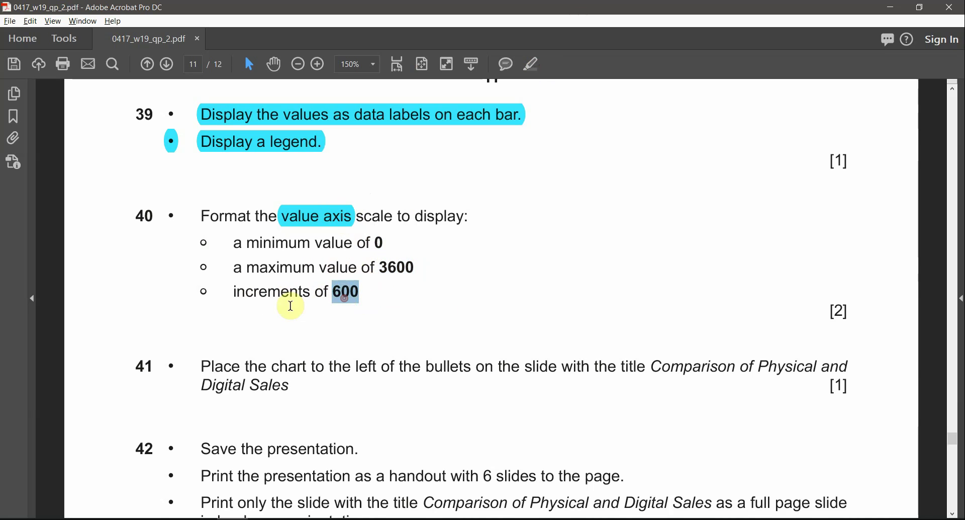
Switch to Excel and open the Format Axis options for the chart's vertical value axis
{"action": "key", "text": "alt+Tab"}
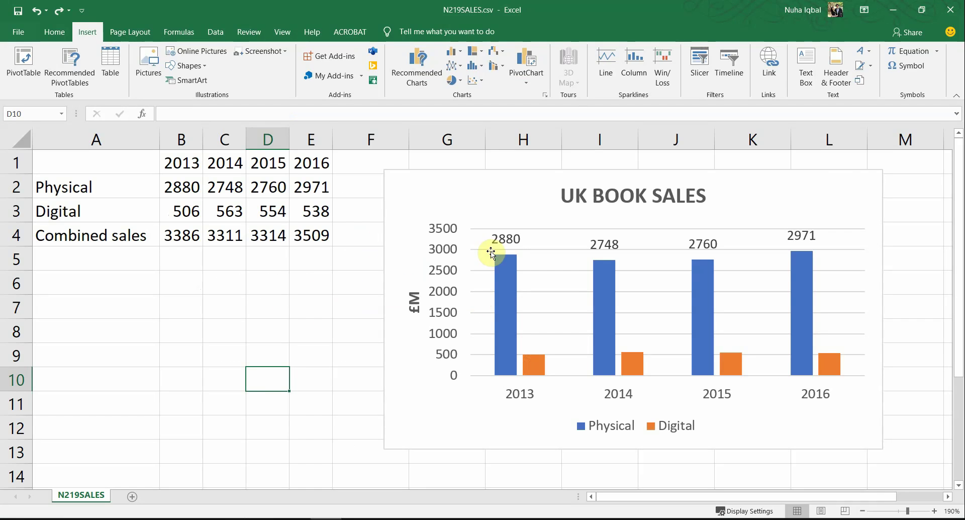
{"action": "left_click", "coordinate": [441, 253]}
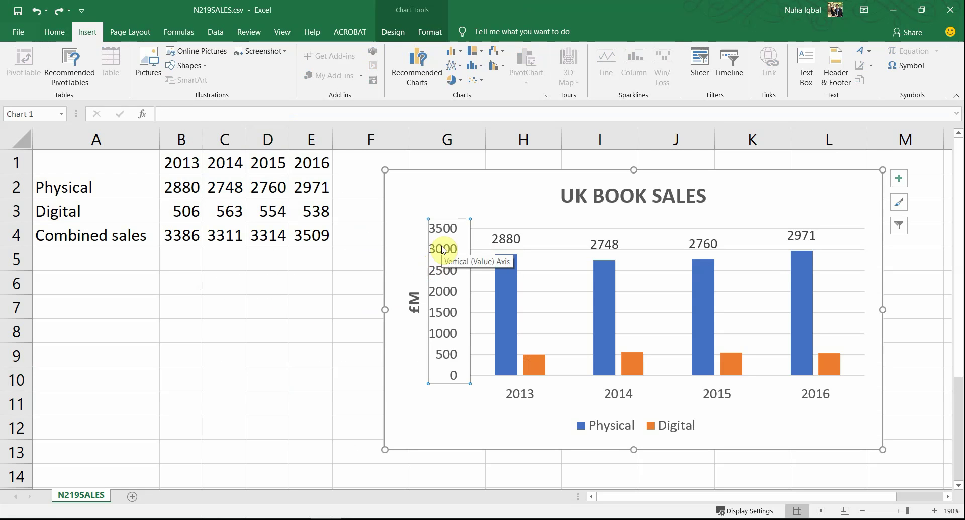
{"action": "right_click", "coordinate": [451, 273]}
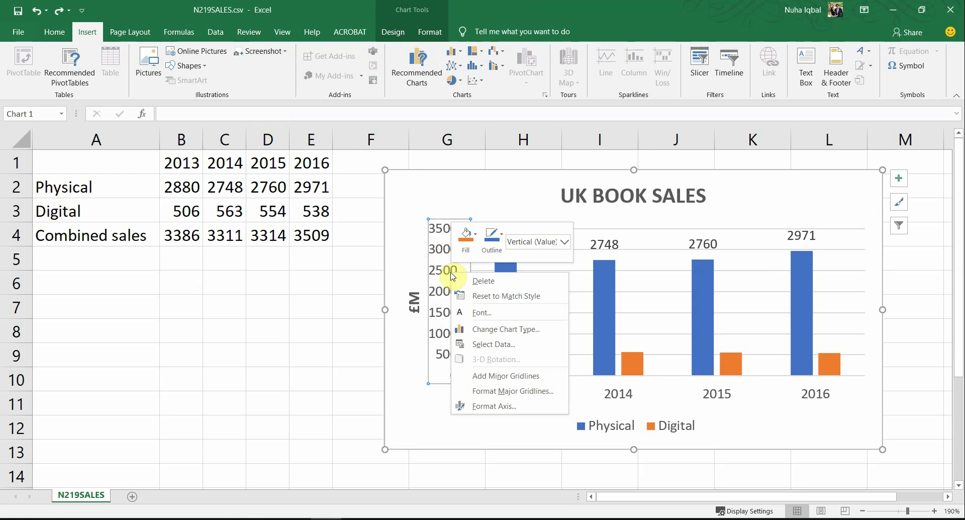
{"action": "left_click", "coordinate": [474, 410]}
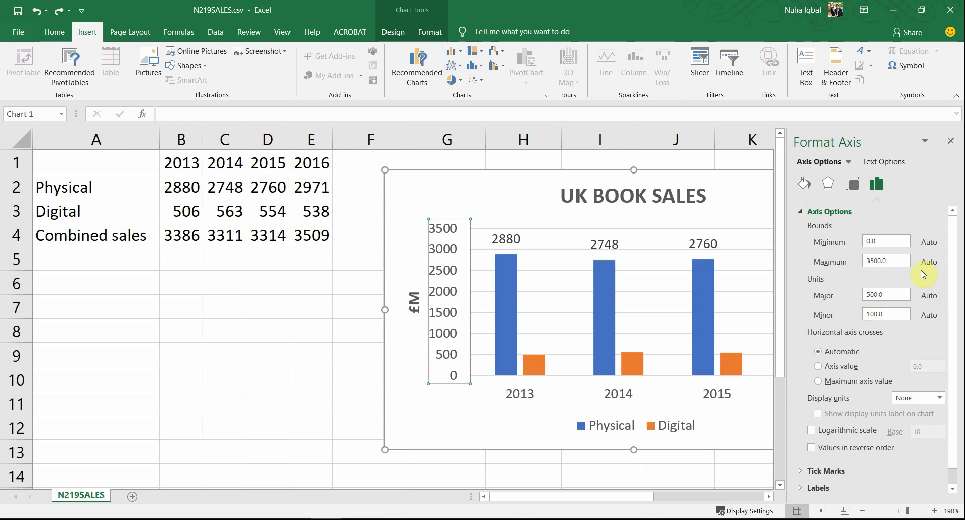
Recheck question 40's minimum and maximum values in the exam paper, then set the value axis maximum bound to 3600 in Excel
{"action": "key", "text": "alt+Tab"}
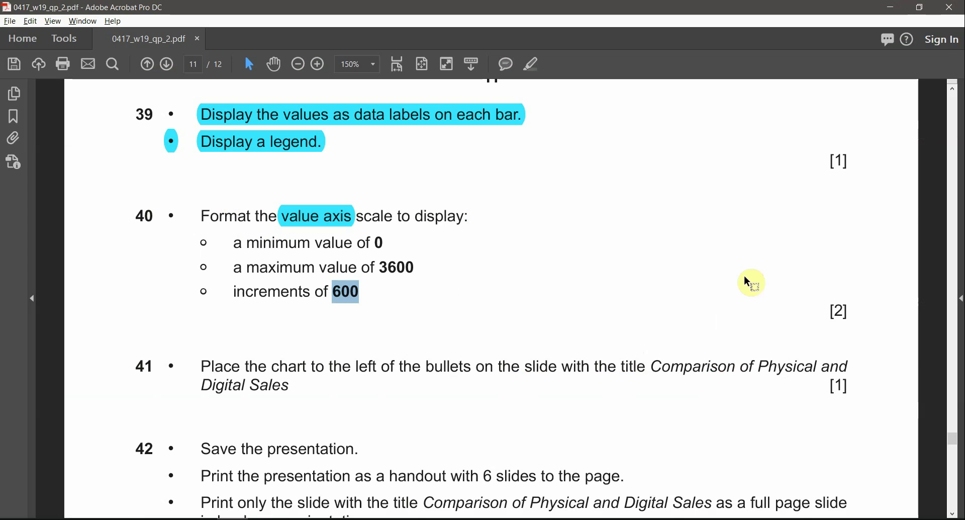
{"action": "left_click", "coordinate": [386, 245]}
{"action": "left_click_drag", "start_coordinate": [361, 241], "coordinate": [235, 243]}
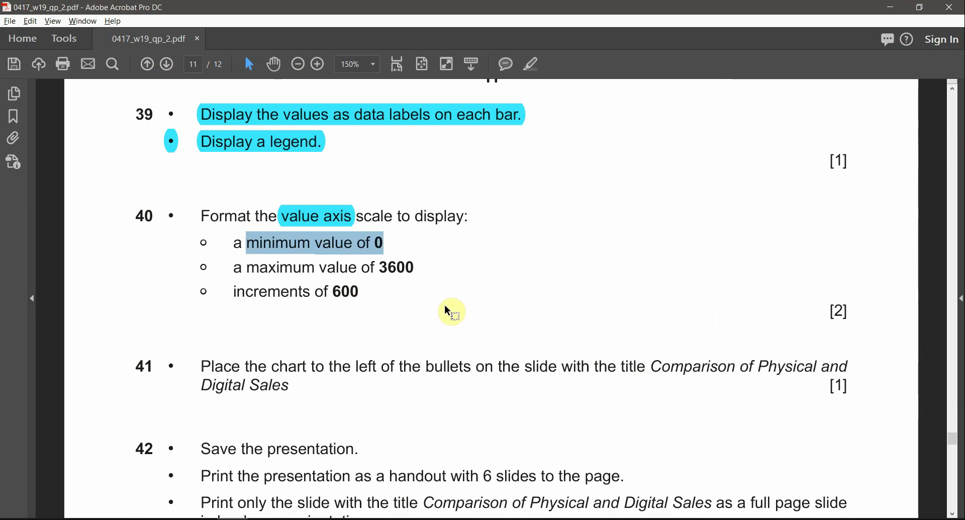
{"action": "double_click", "coordinate": [400, 269]}
{"action": "key", "text": "alt+Tab"}
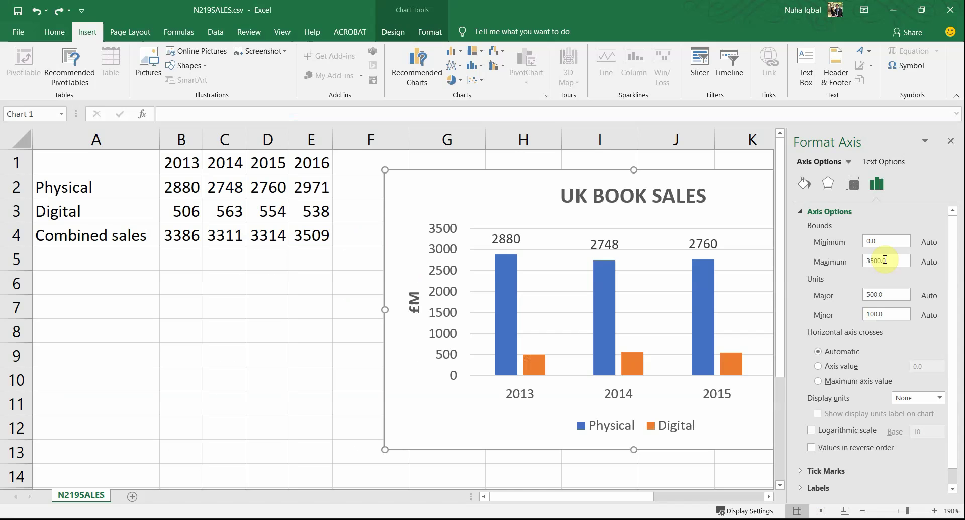
{"action": "double_click", "coordinate": [885, 260]}
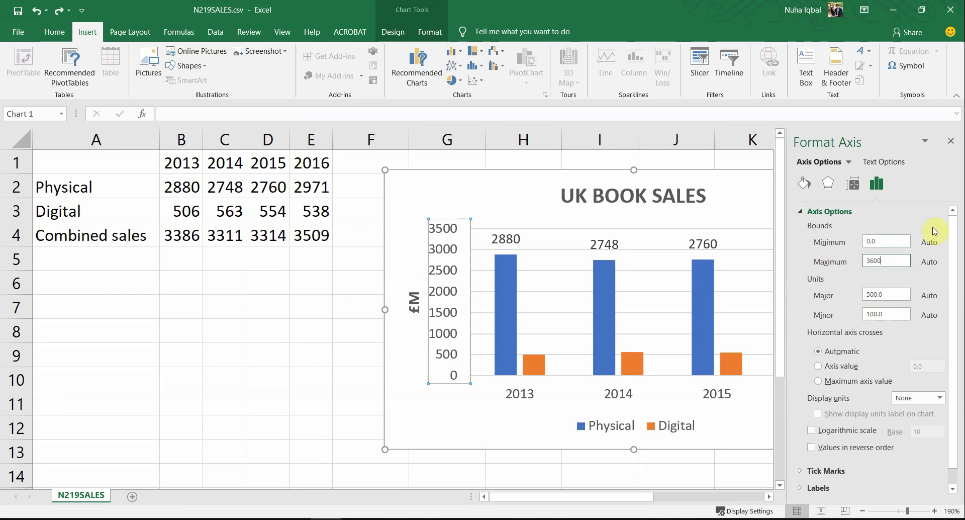
{"action": "left_click", "coordinate": [890, 240]}
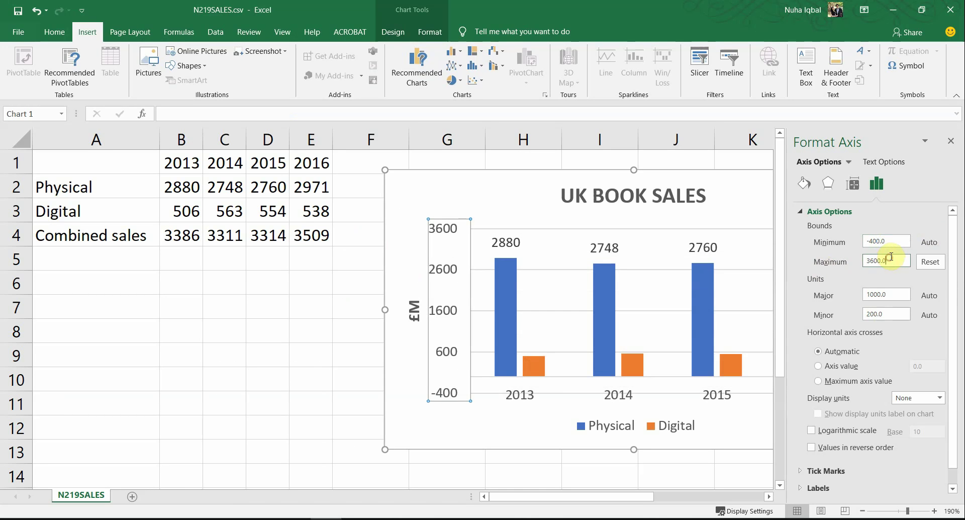
Set the value axis minimum bound to 0, check question 40's increments in the exam paper, and set the major unit to 600
{"action": "left_click", "coordinate": [890, 243]}
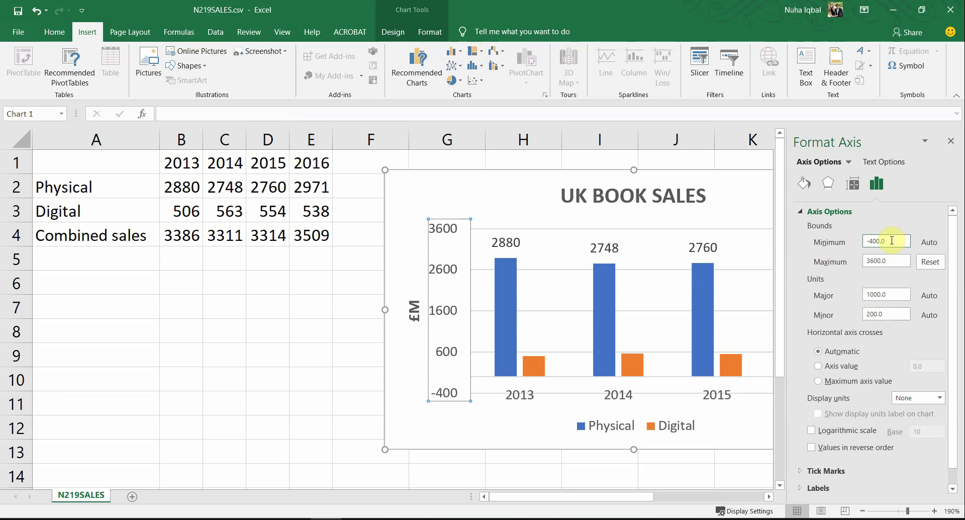
{"action": "left_click", "coordinate": [822, 246]}
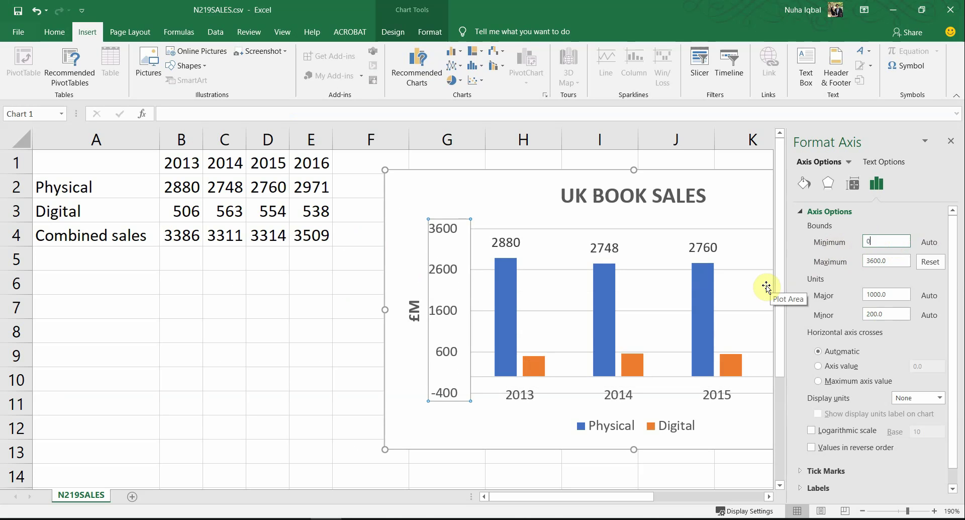
{"action": "left_click", "coordinate": [896, 260]}
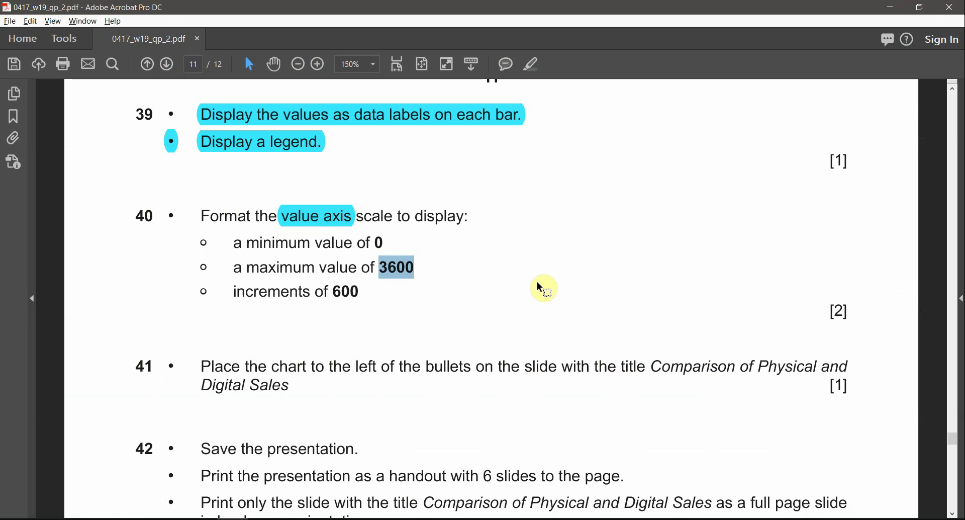
{"action": "double_click", "coordinate": [347, 293]}
{"action": "key", "text": "alt+Tab"}
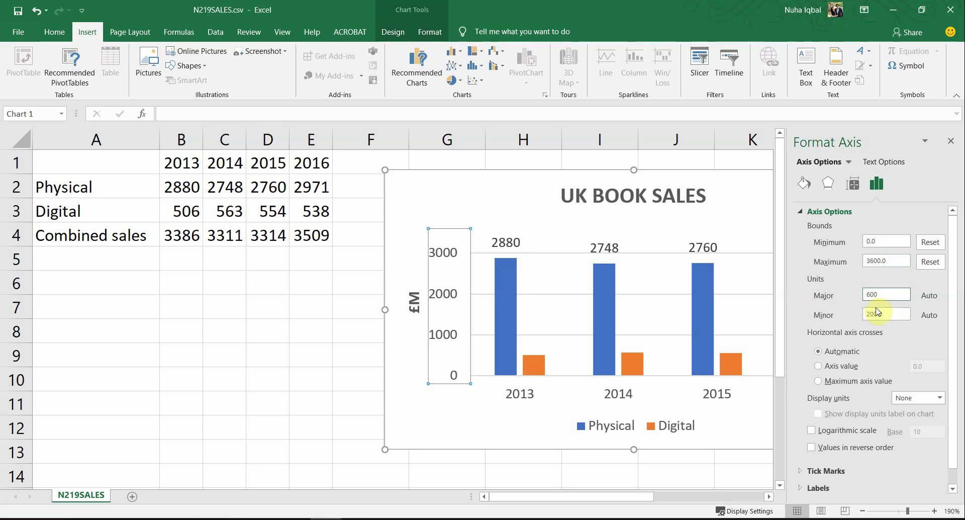
{"action": "left_click", "coordinate": [878, 313]}
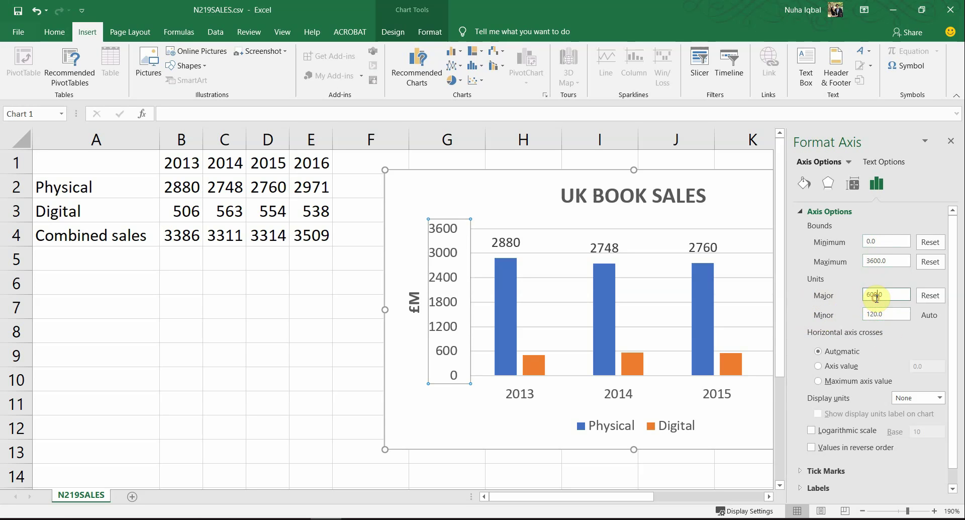
Review the value axis minimum, maximum and major unit settings against the chart, then close the formatting pane
{"action": "left_click", "coordinate": [875, 260]}
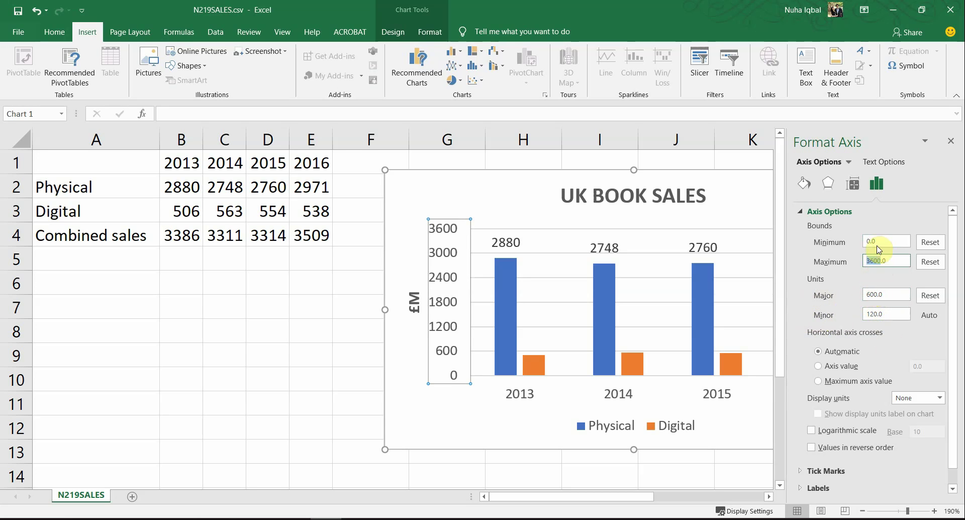
{"action": "left_click", "coordinate": [876, 244]}
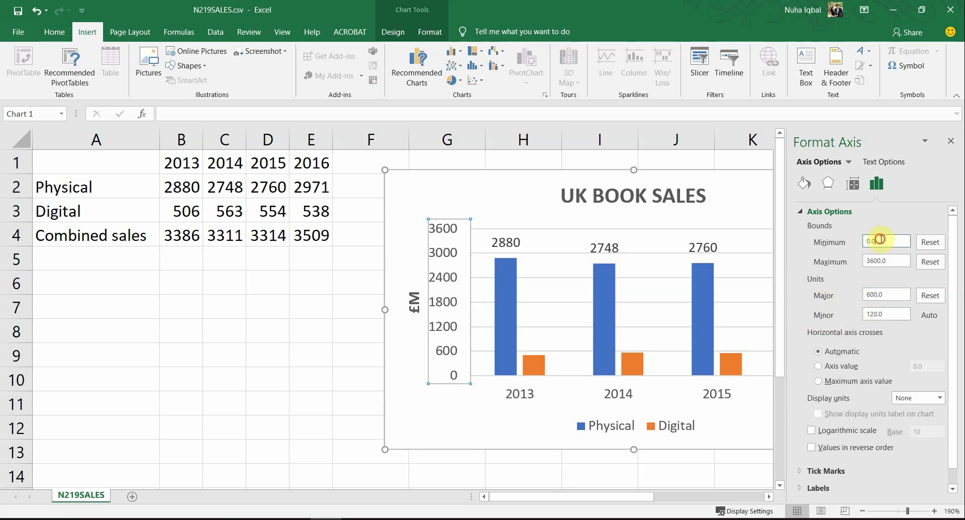
{"action": "left_click", "coordinate": [882, 261]}
{"action": "left_click", "coordinate": [883, 297]}
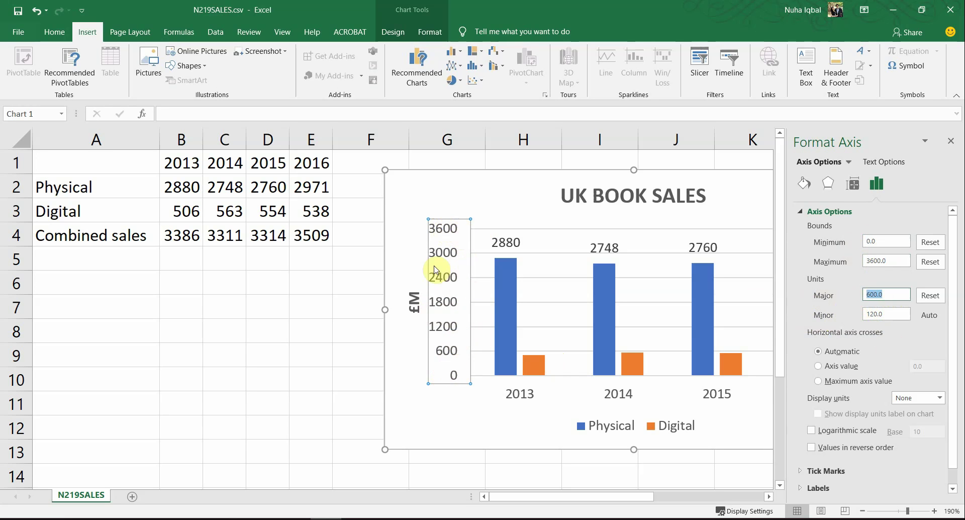
{"action": "left_click", "coordinate": [275, 379]}
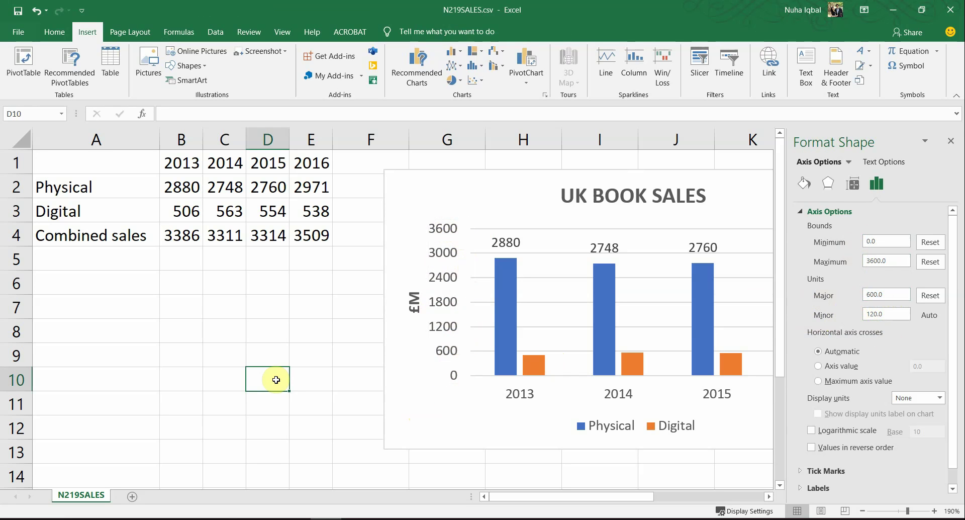
{"action": "left_click", "coordinate": [442, 287]}
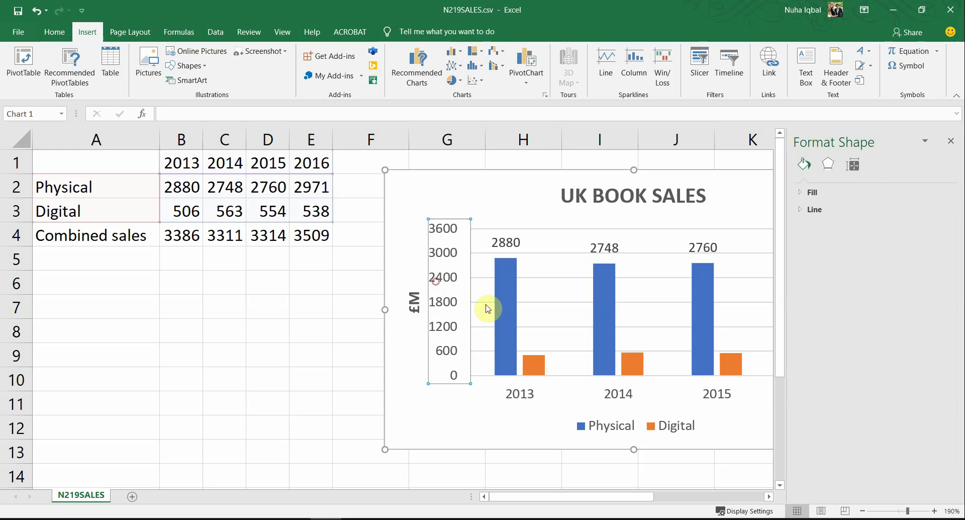
{"action": "left_click", "coordinate": [951, 143]}
Switch to the exam paper and highlight question 40's minimum value of 0, maximum value of 3600 and increments of 600
{"action": "key", "text": "alt+Tab"}
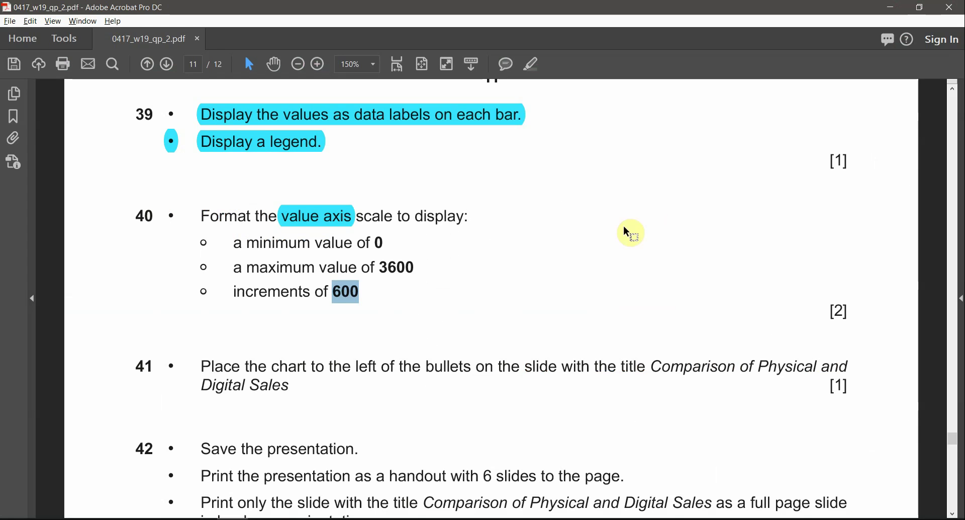
{"action": "left_click", "coordinate": [416, 217]}
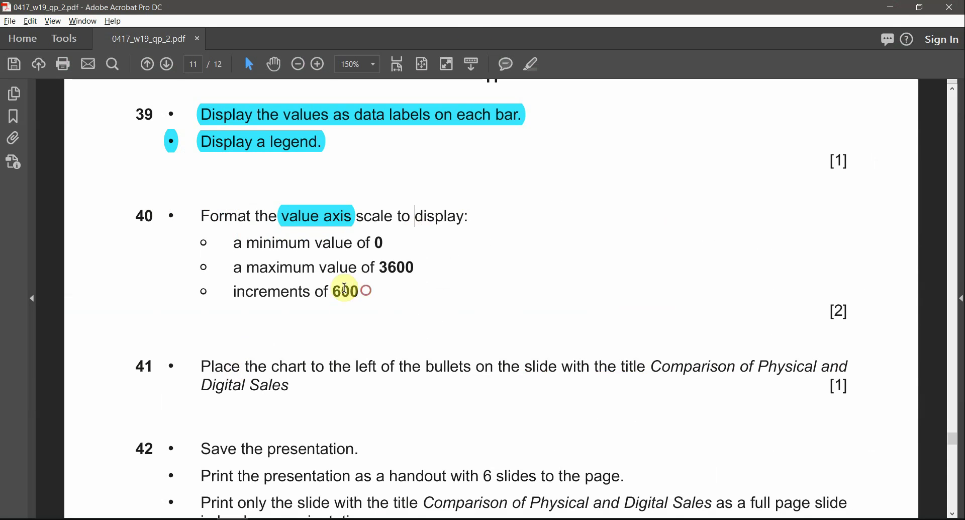
{"action": "left_click_drag", "start_coordinate": [346, 289], "coordinate": [248, 240]}
{"action": "left_click", "coordinate": [532, 64]}
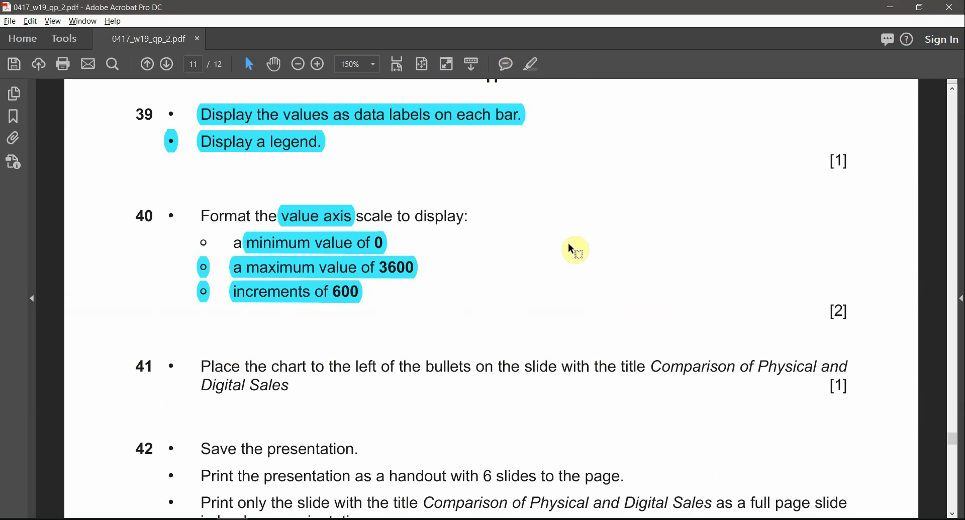
Highlight the words "slides to the" in question 42's handout printing requirement
{"action": "scroll", "coordinate": [572, 248], "scroll_direction": "down", "scroll_amount": 3}
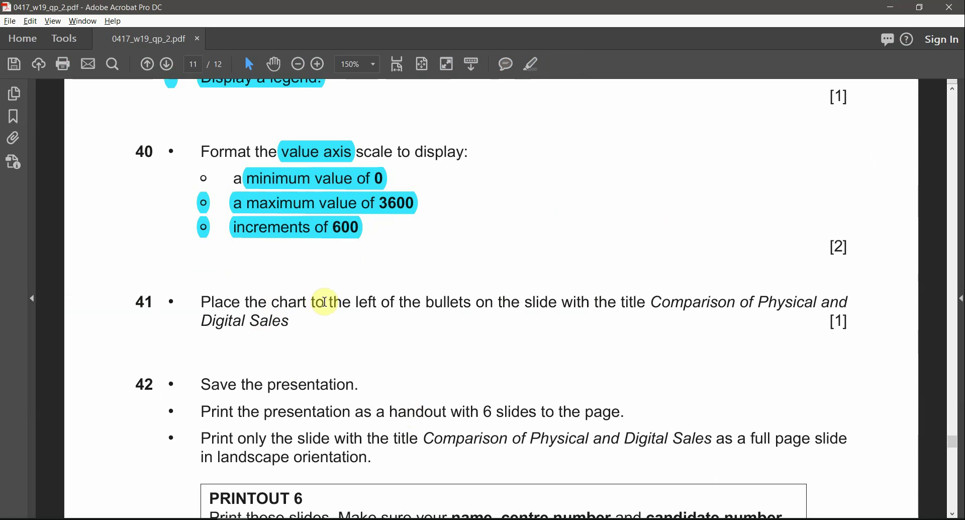
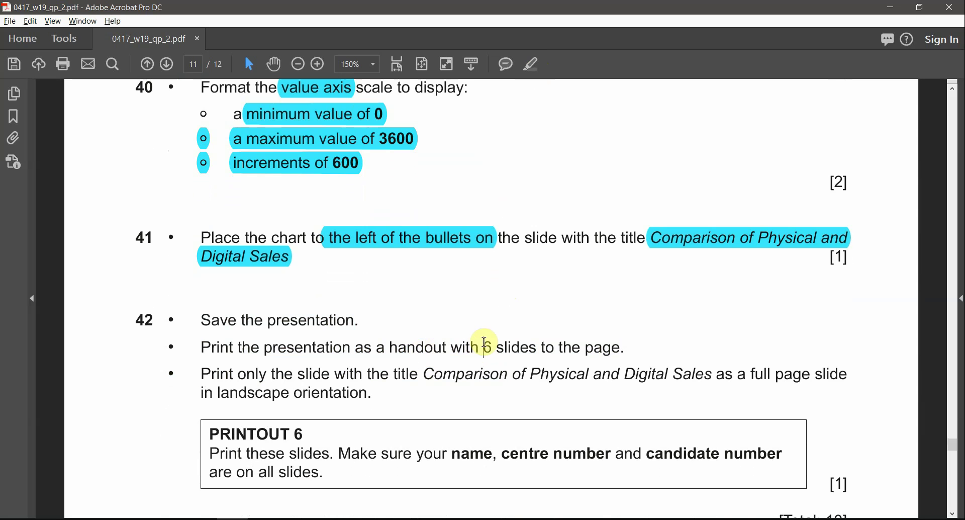
{"action": "left_click_drag", "start_coordinate": [492, 342], "coordinate": [562, 350]}
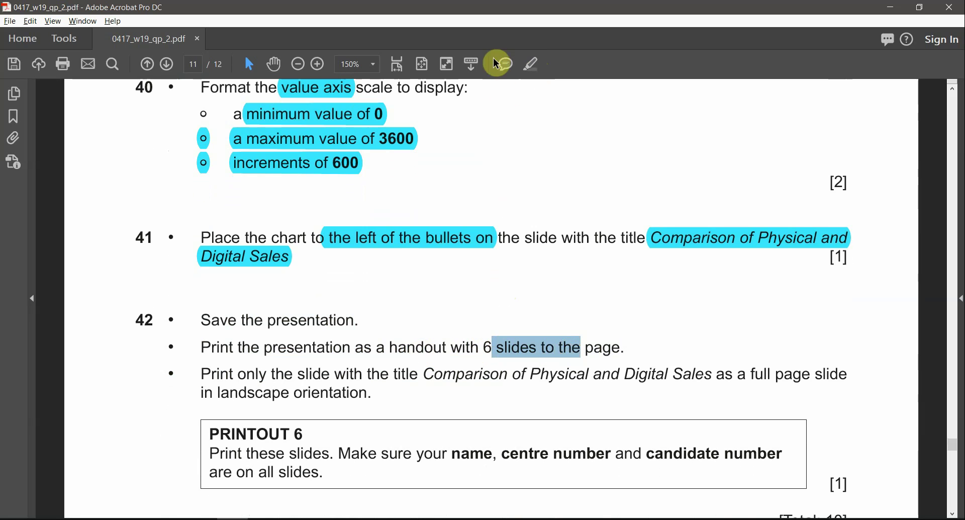
{"action": "left_click", "coordinate": [532, 63]}
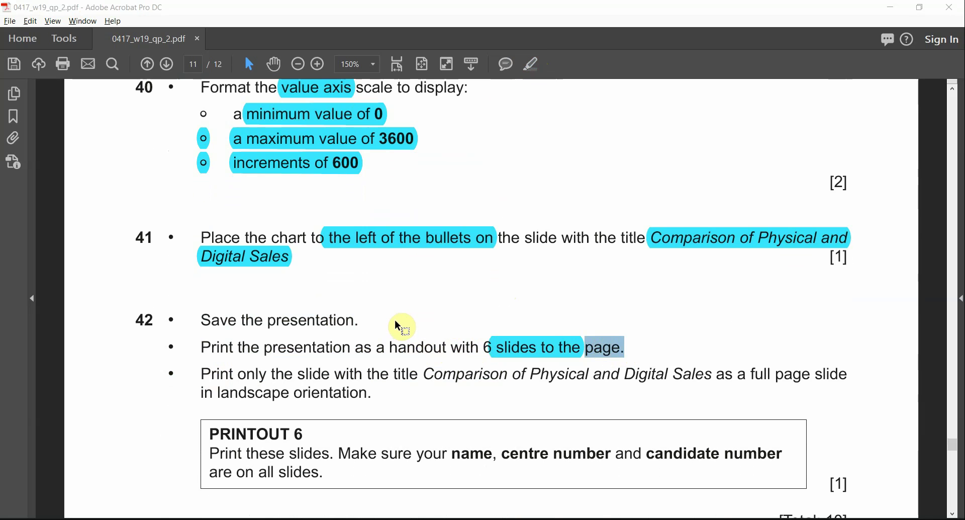
Switch to PowerPoint and save the presentation as The UK Book Market 2016.pptx in the 11_0417_02_Confidential Source Files November 2019 folder
{"action": "key", "text": "alt+Tab"}
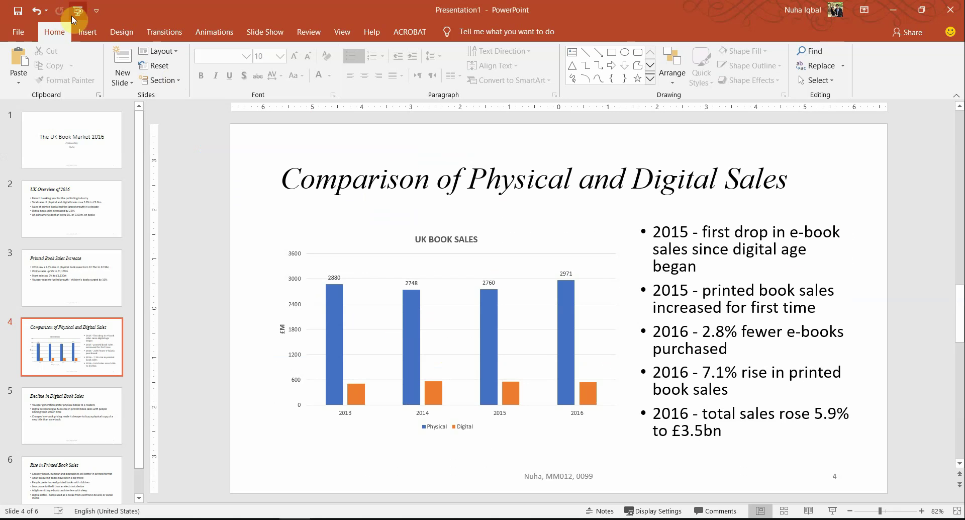
{"action": "left_click", "coordinate": [19, 11]}
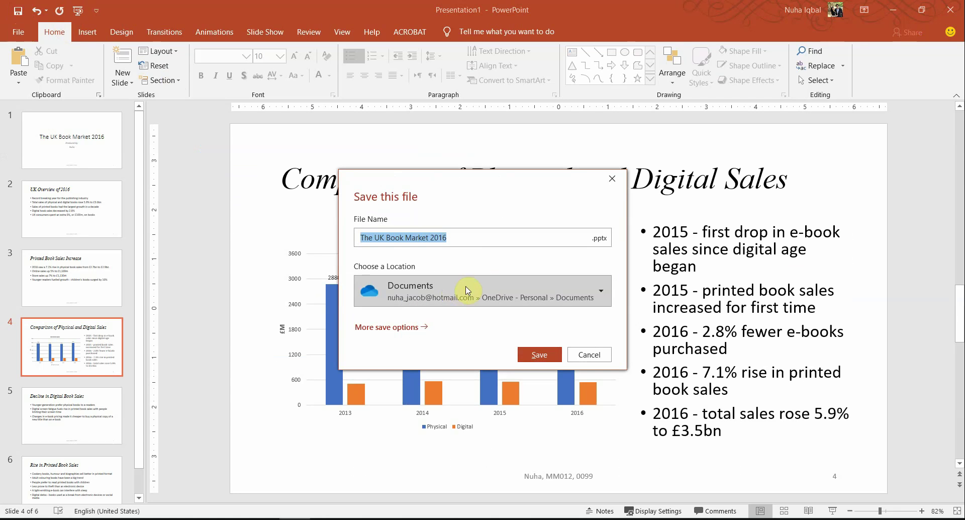
{"action": "left_click", "coordinate": [405, 328]}
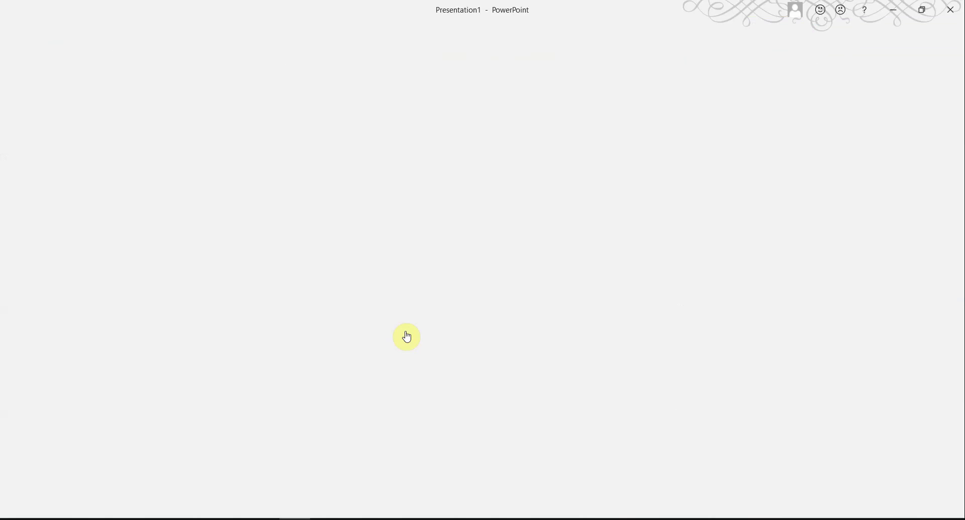
{"action": "left_click", "coordinate": [177, 232]}
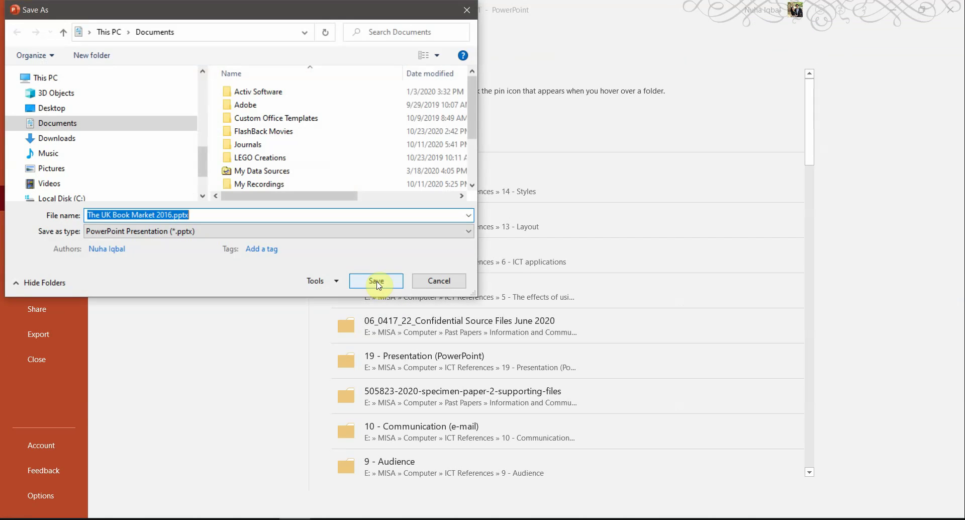
{"action": "scroll", "coordinate": [97, 184], "scroll_direction": "down", "scroll_amount": 2}
{"action": "scroll", "coordinate": [101, 186], "scroll_direction": "up", "scroll_amount": 7}
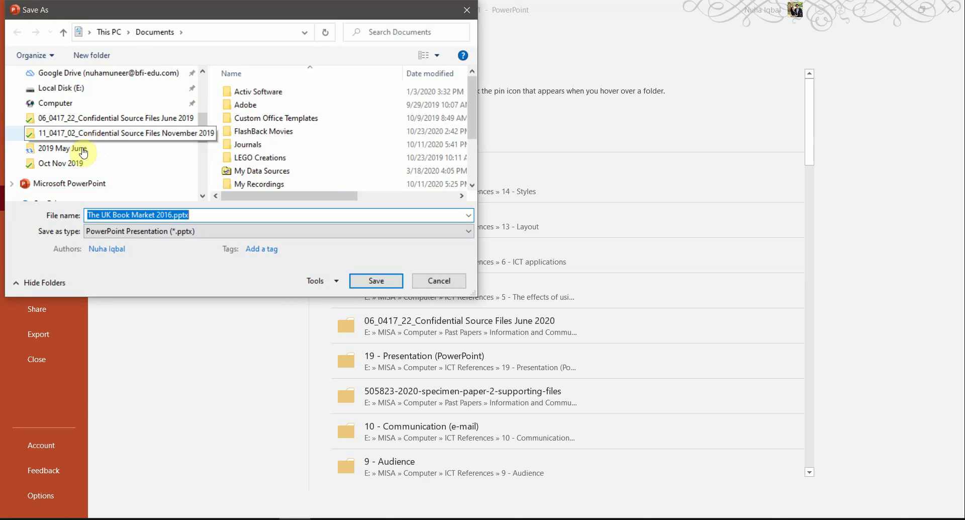
{"action": "left_click", "coordinate": [71, 165]}
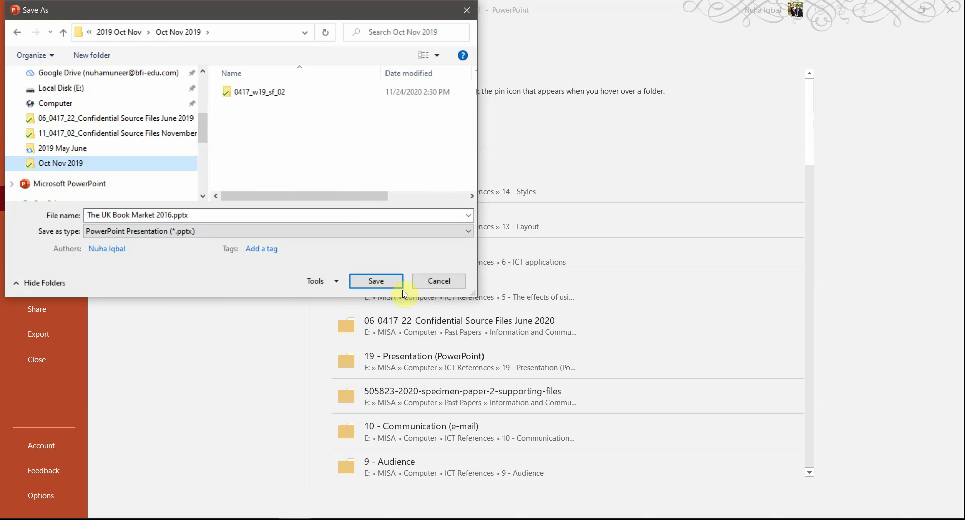
{"action": "double_click", "coordinate": [254, 93]}
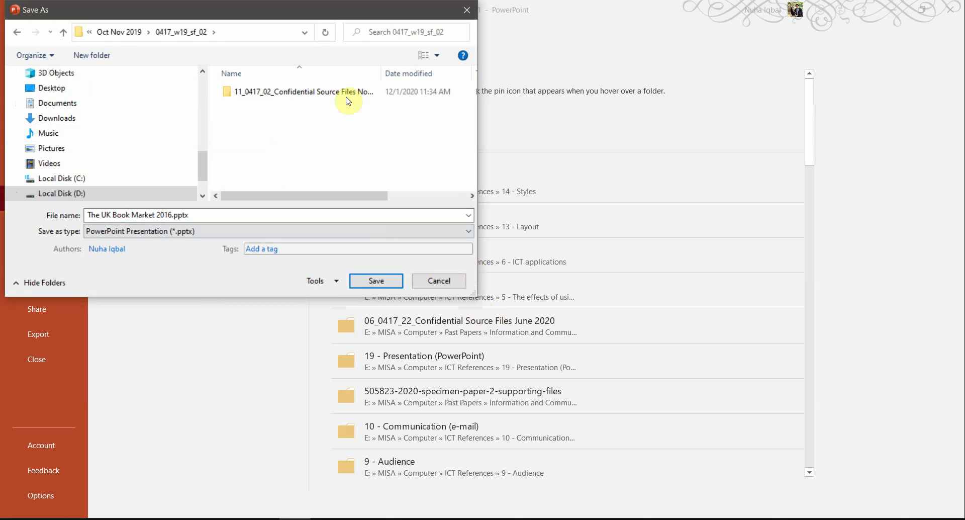
{"action": "left_click", "coordinate": [326, 96]}
{"action": "double_click", "coordinate": [327, 95]}
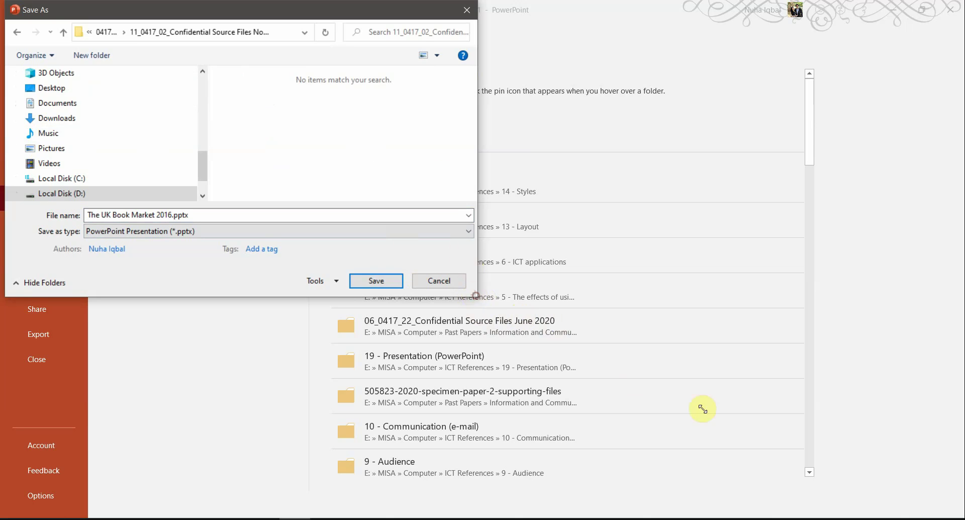
{"action": "left_click_drag", "start_coordinate": [703, 409], "coordinate": [817, 436]}
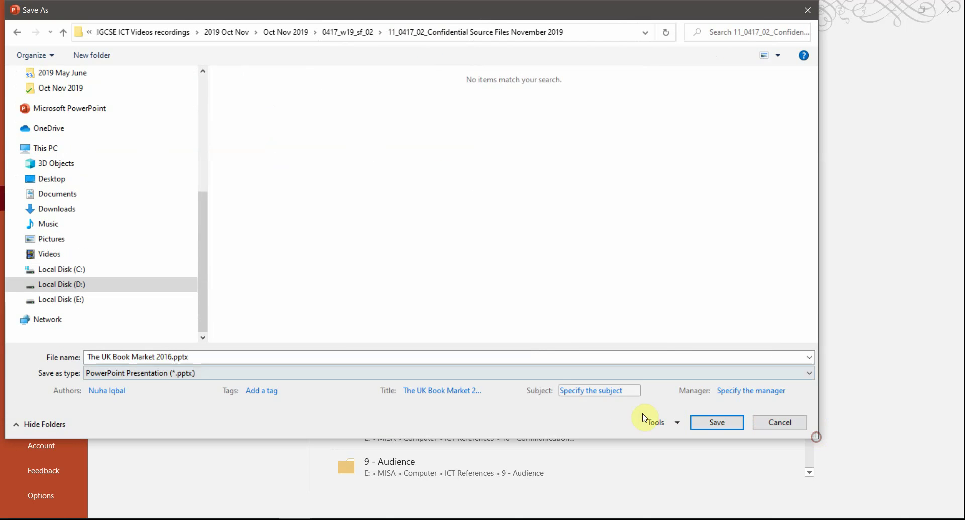
{"action": "left_click", "coordinate": [715, 423]}
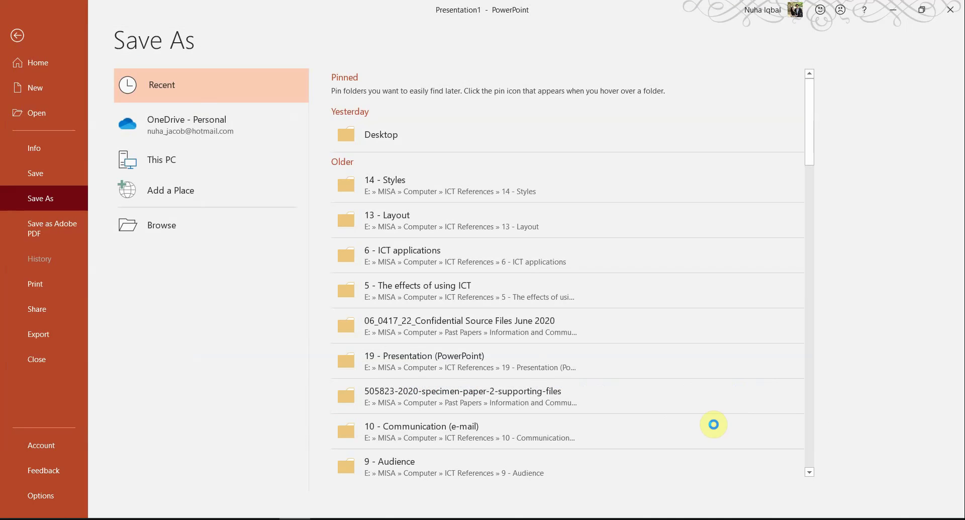
Check File Explorer for the saved The UK Book Market 2016.pptx in the source files folder, then return to PowerPoint
{"action": "key", "text": "alt+Tab"}
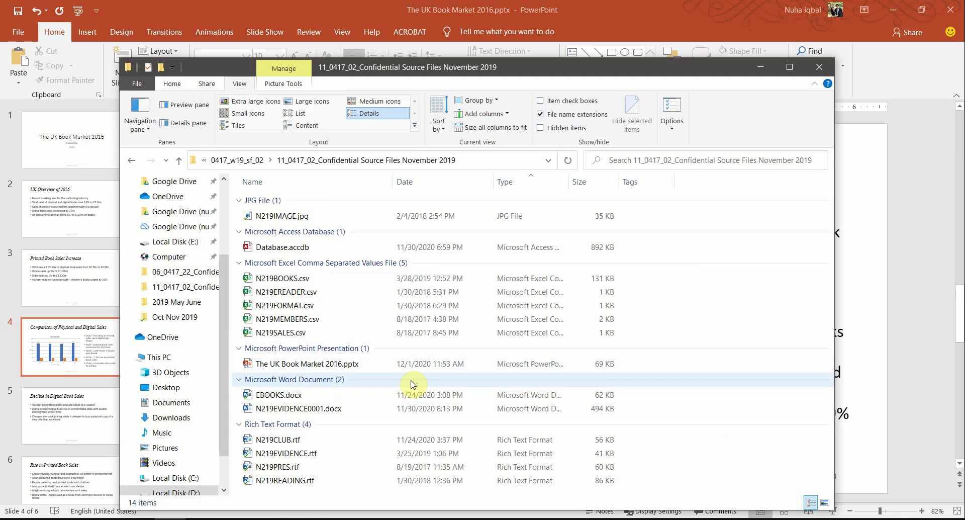
{"action": "key", "text": "alt+Tab"}
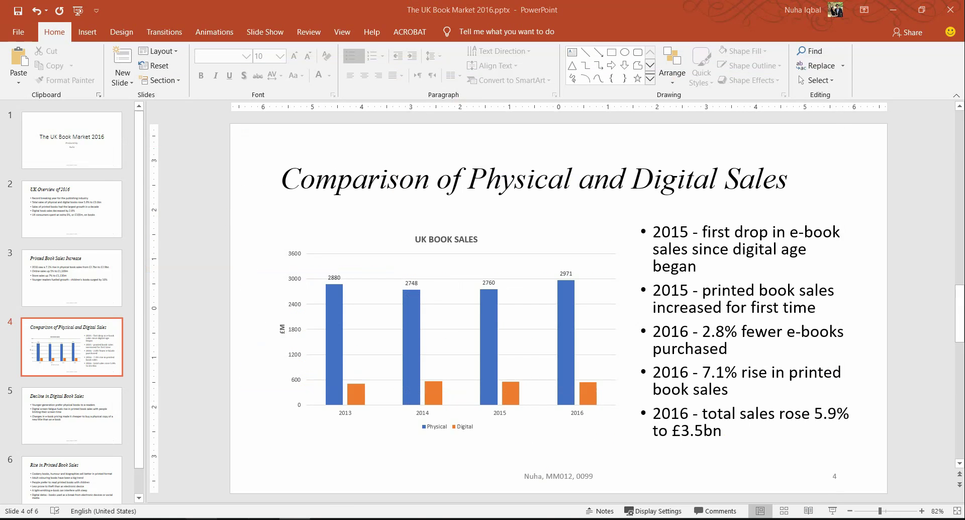
{"action": "left_click", "coordinate": [172, 514]}
{"action": "left_click", "coordinate": [951, 7]}
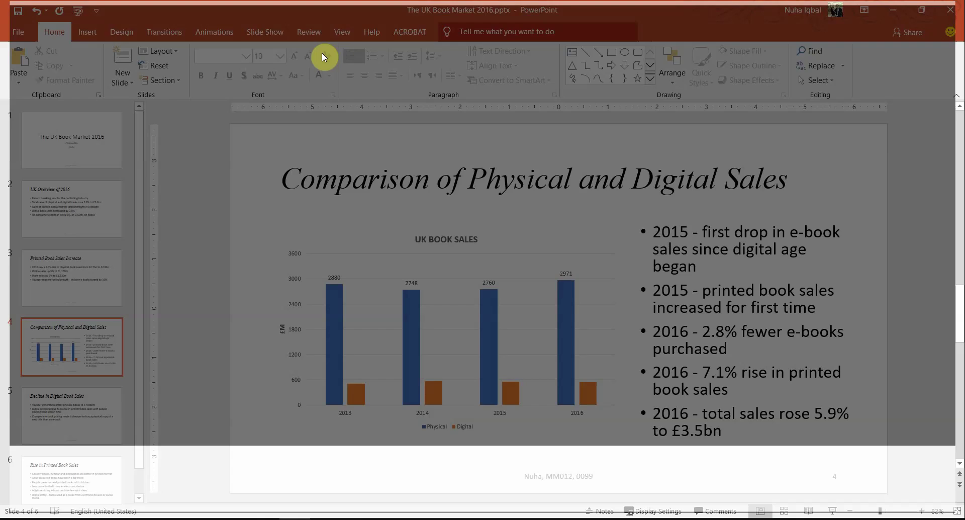
Recheck question 42's printing requirements in the exam paper and return to PowerPoint
{"action": "left_click", "coordinate": [16, 33]}
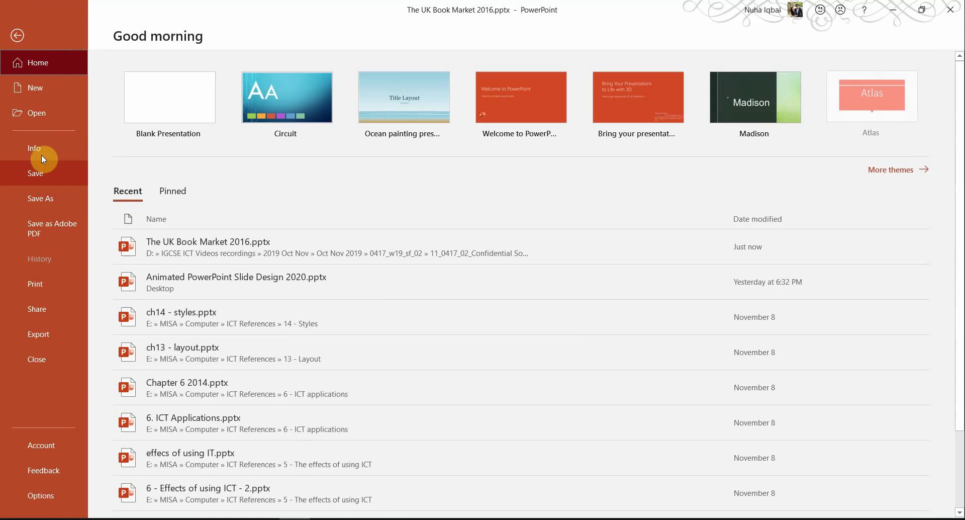
{"action": "left_click", "coordinate": [21, 34]}
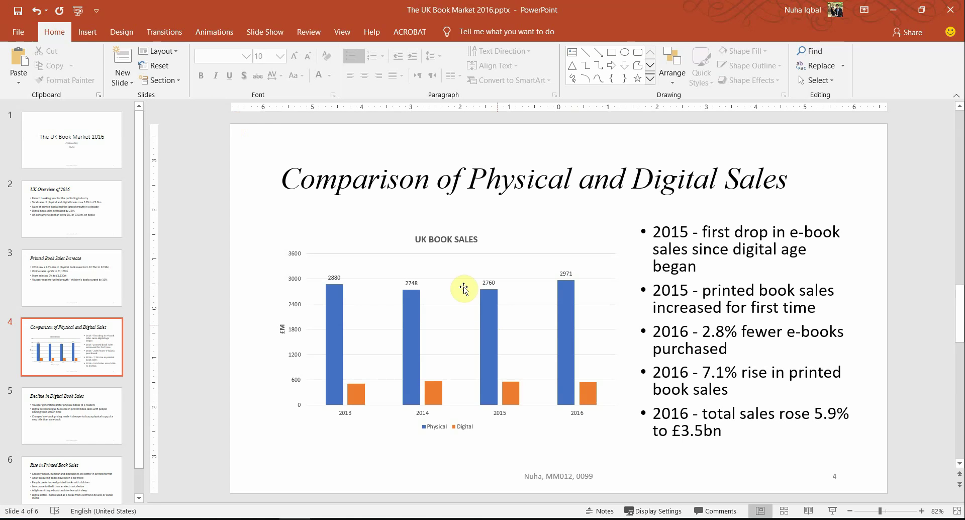
{"action": "key", "text": "alt+Tab"}
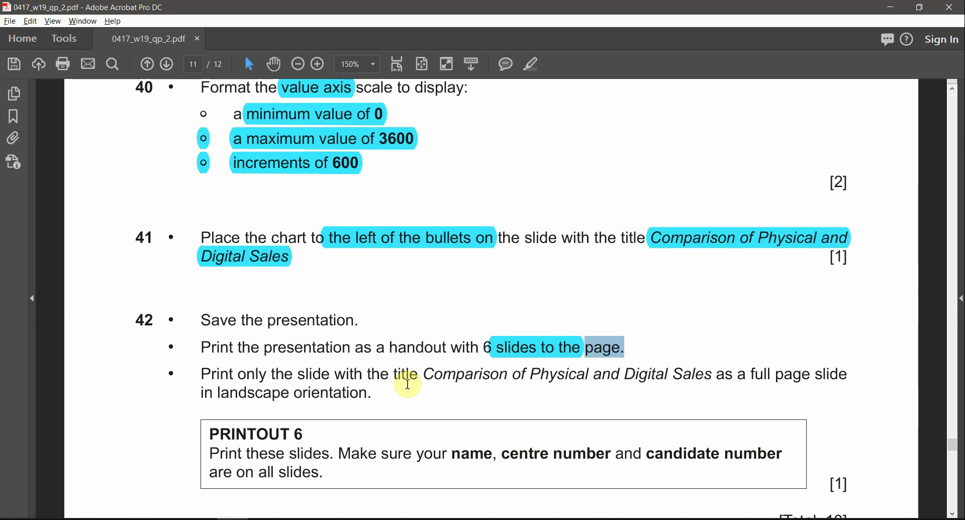
{"action": "key", "text": "alt+Tab"}
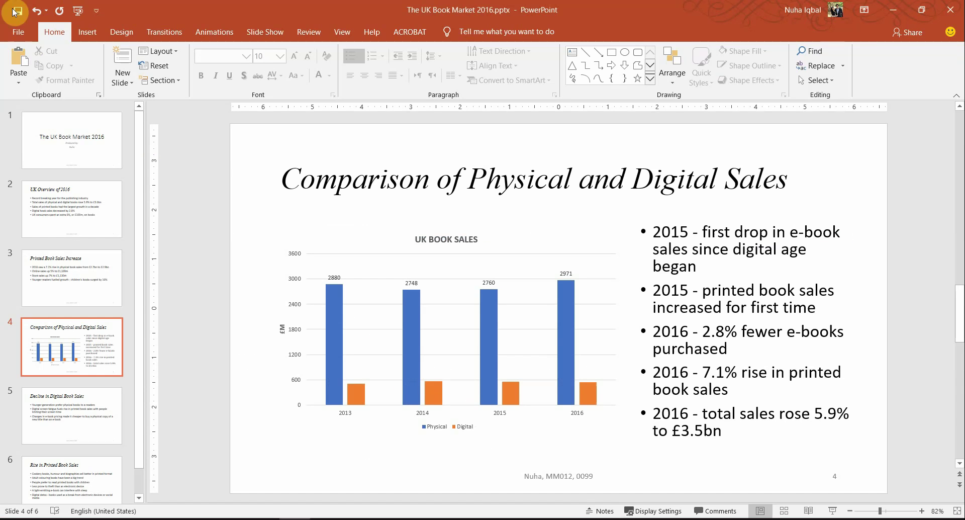
Open the presentation's print preview and look through the slides as full page prints
{"action": "left_click", "coordinate": [12, 32]}
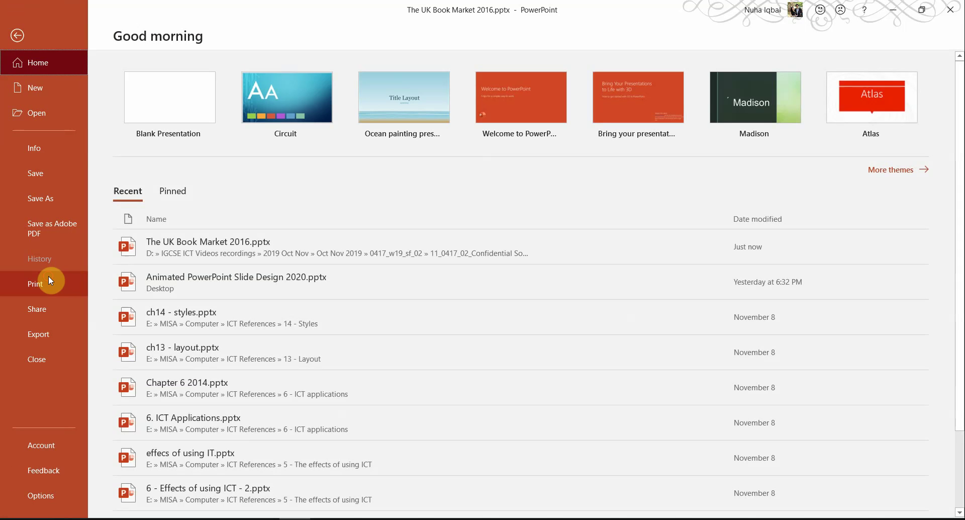
{"action": "left_click", "coordinate": [50, 281]}
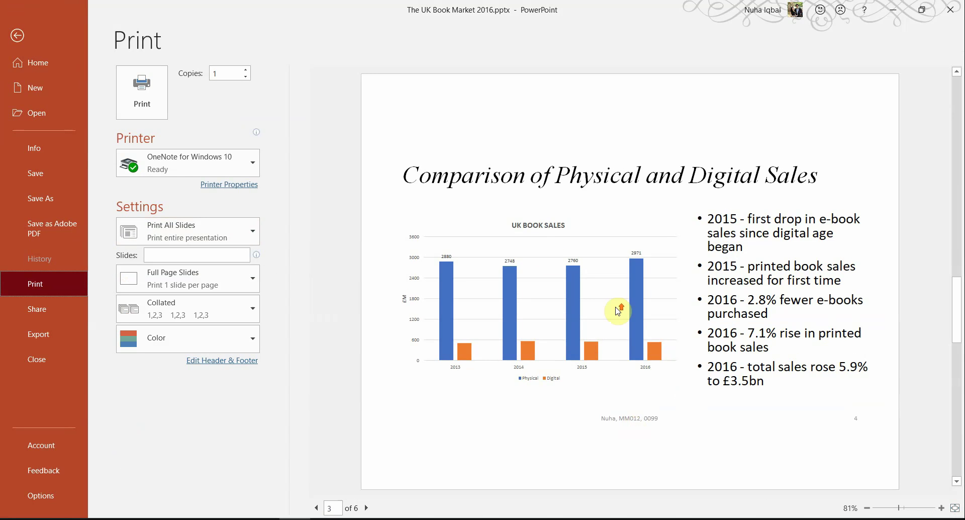
{"action": "scroll", "coordinate": [619, 311], "scroll_direction": "up", "scroll_amount": 2}
{"action": "scroll", "coordinate": [608, 312], "scroll_direction": "down", "scroll_amount": 1}
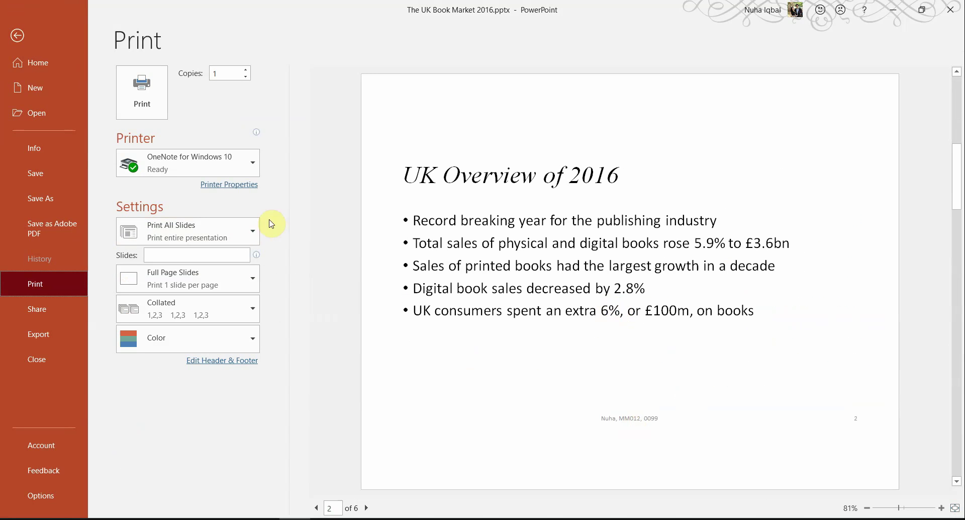
{"action": "scroll", "coordinate": [526, 241], "scroll_direction": "down", "scroll_amount": 2}
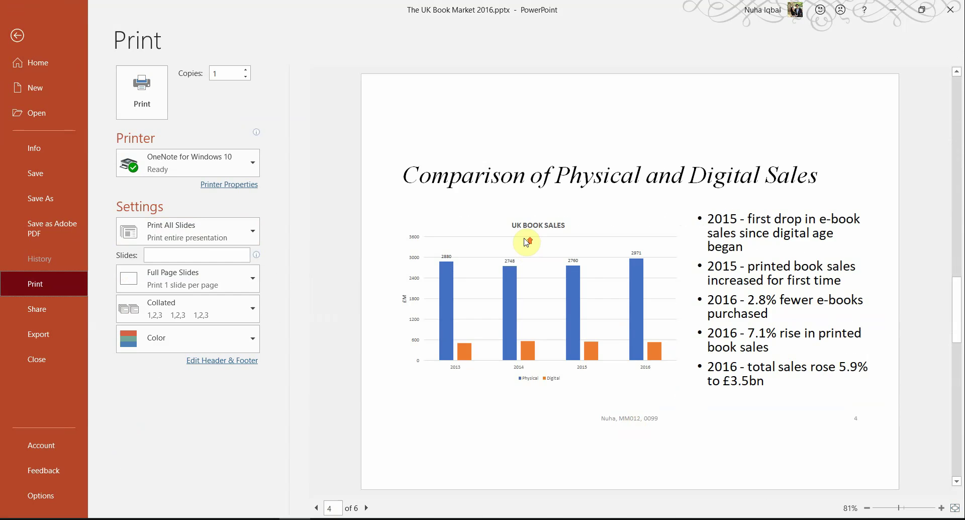
{"action": "scroll", "coordinate": [526, 242], "scroll_direction": "up", "scroll_amount": 3}
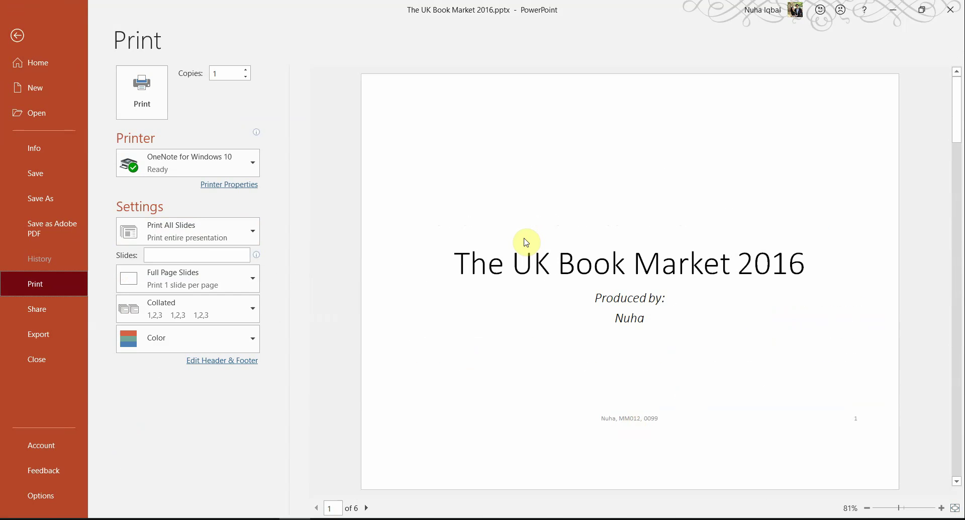
{"action": "left_click", "coordinate": [256, 232]}
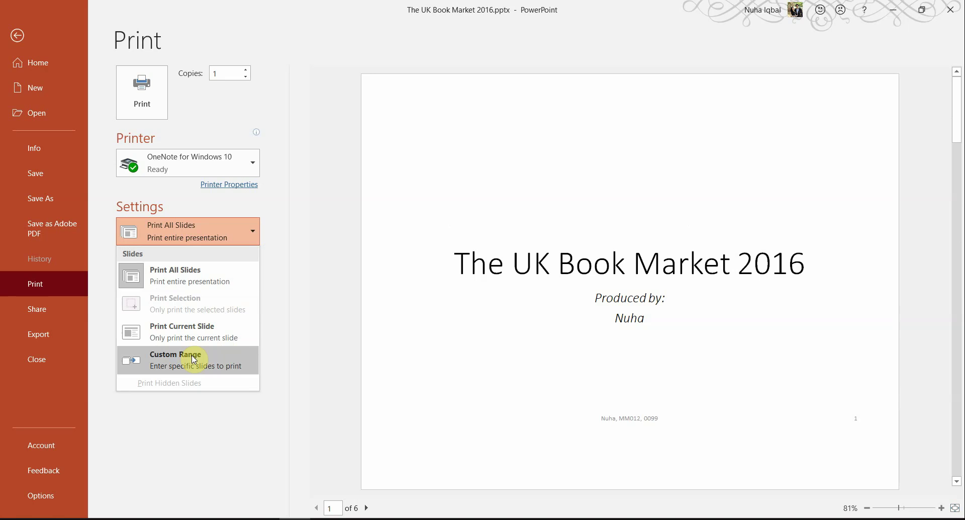
{"action": "left_click", "coordinate": [327, 265]}
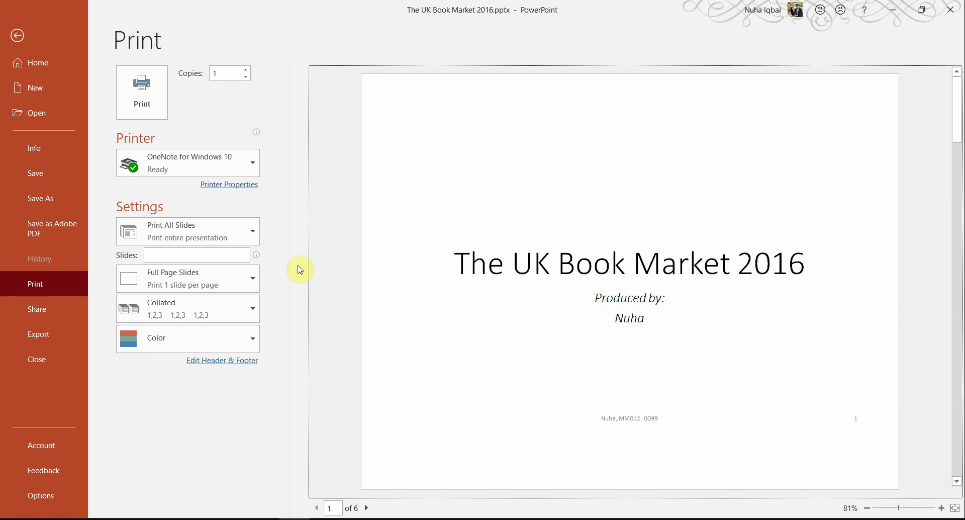
{"action": "left_click", "coordinate": [166, 308]}
{"action": "left_click", "coordinate": [164, 305]}
{"action": "left_click", "coordinate": [162, 228]}
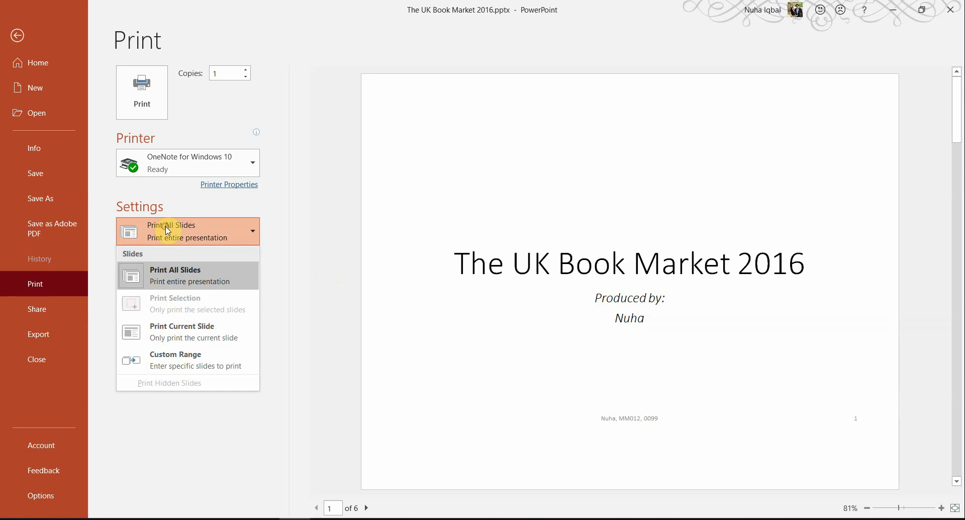
{"action": "left_click", "coordinate": [161, 227]}
Set the print layout to the 6 Slides Horizontal handout
{"action": "left_click", "coordinate": [164, 280]}
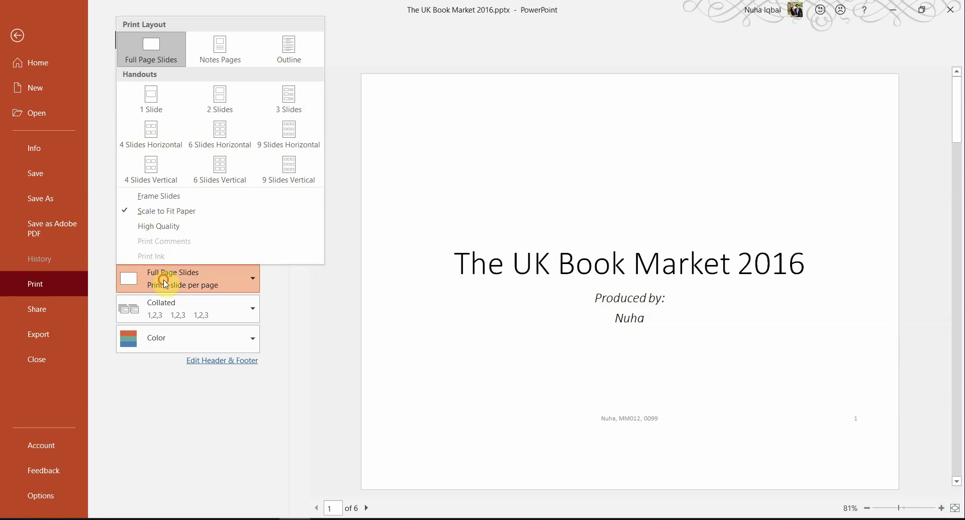
{"action": "left_click", "coordinate": [163, 279]}
{"action": "left_click", "coordinate": [163, 279]}
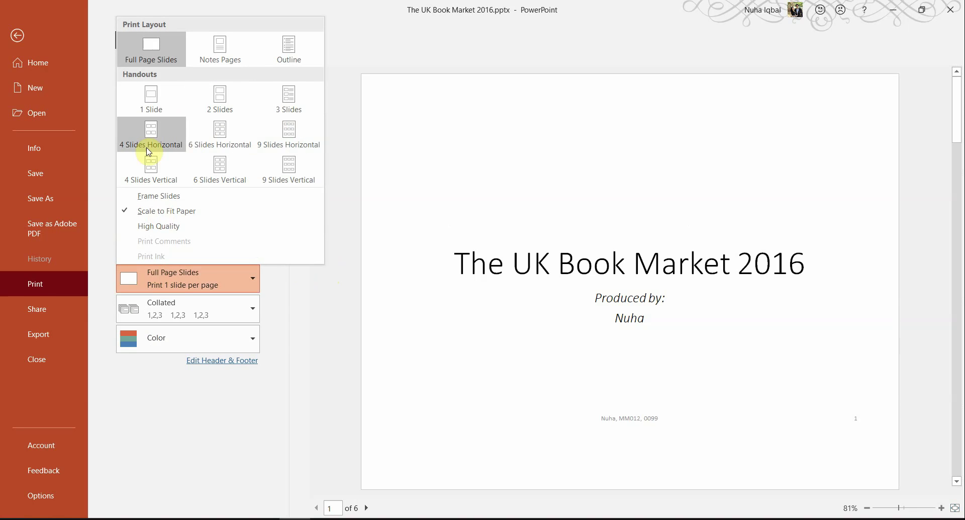
{"action": "left_click", "coordinate": [200, 131]}
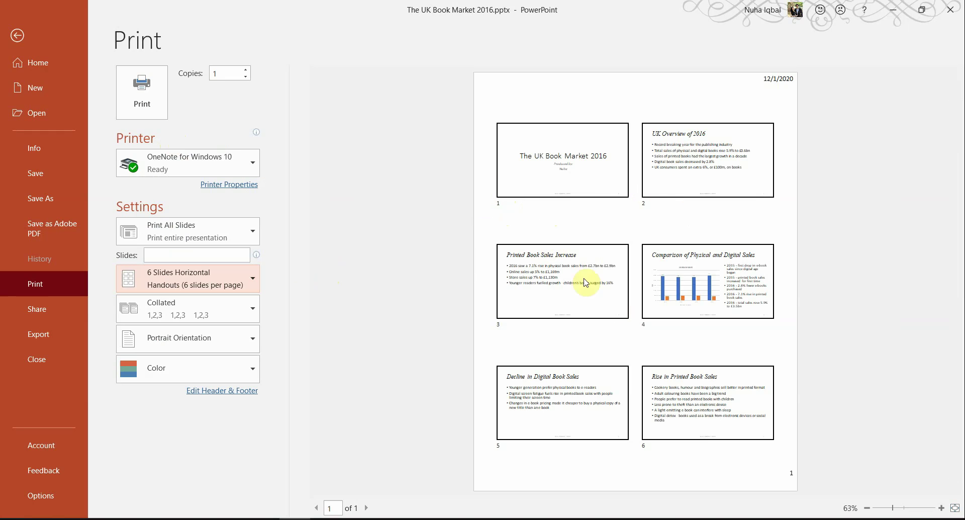
Change the print layout to the 6 Slides Vertical handout
{"action": "left_click", "coordinate": [203, 284]}
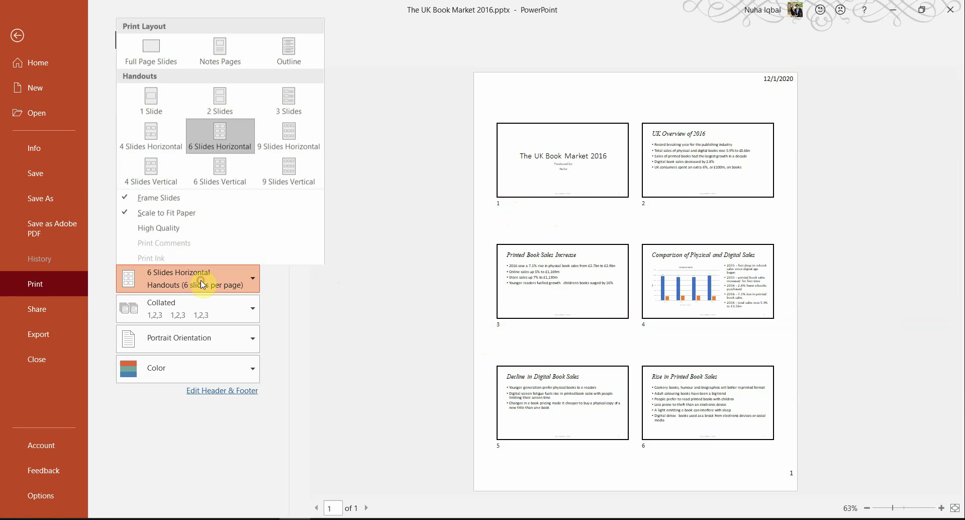
{"action": "left_click", "coordinate": [194, 177]}
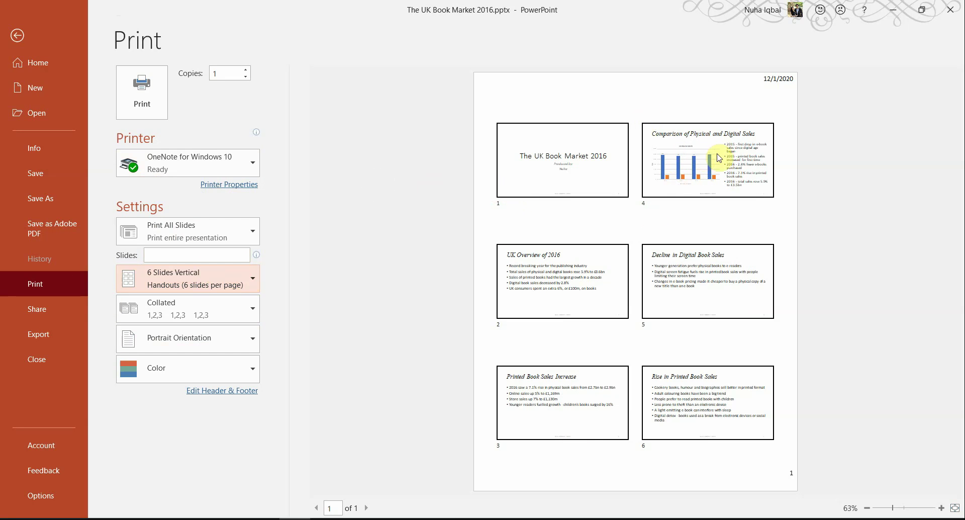
{"action": "left_click", "coordinate": [180, 283]}
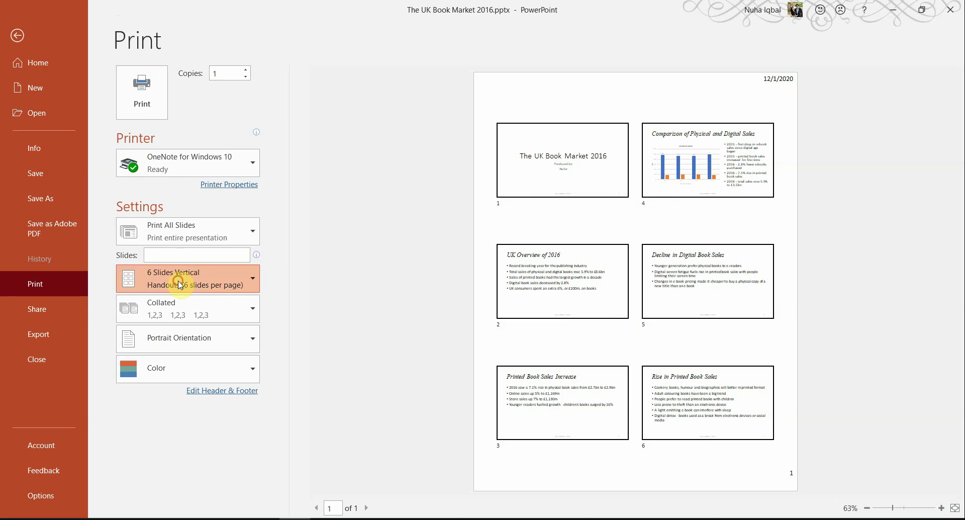
{"action": "left_click", "coordinate": [279, 279]}
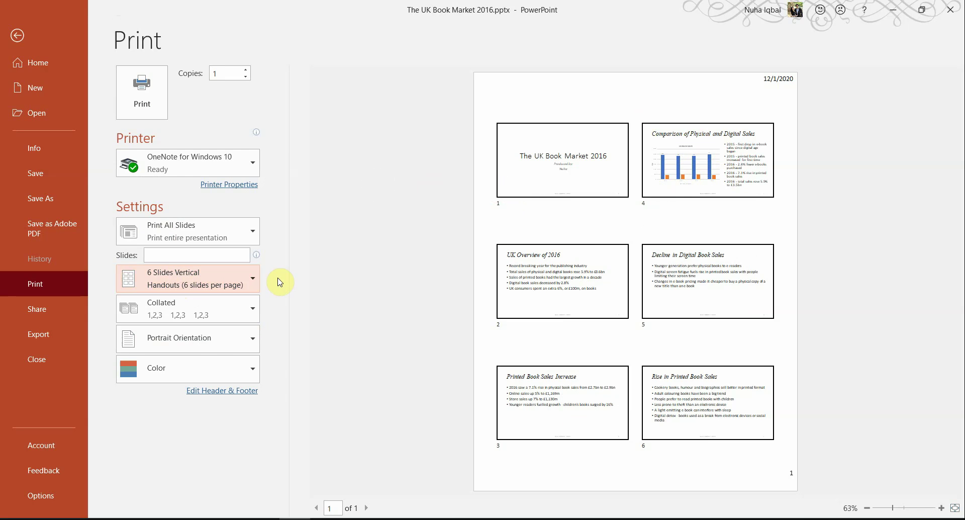
Compare the handout print preview with question 42's slides-per-page requirement in the exam paper, and leave the print settings
{"action": "key", "text": "alt+Tab"}
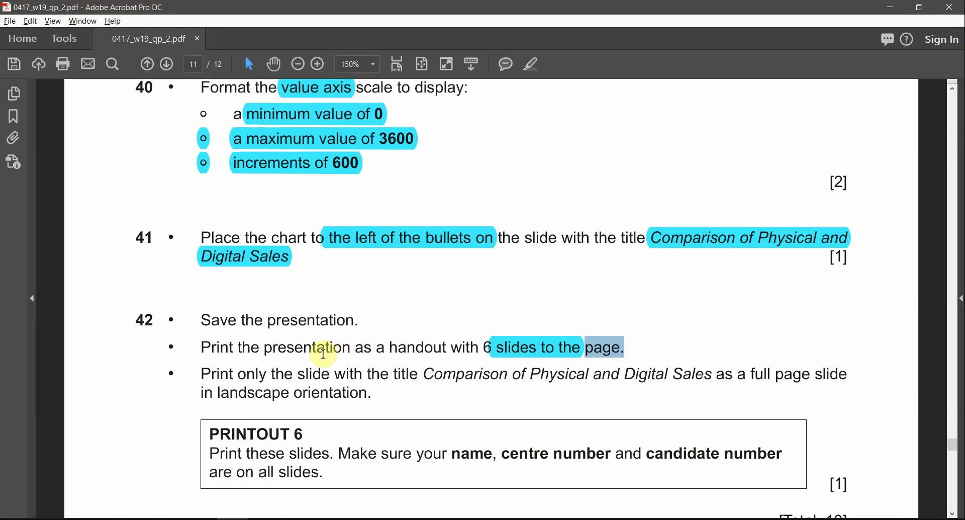
{"action": "left_click", "coordinate": [551, 347]}
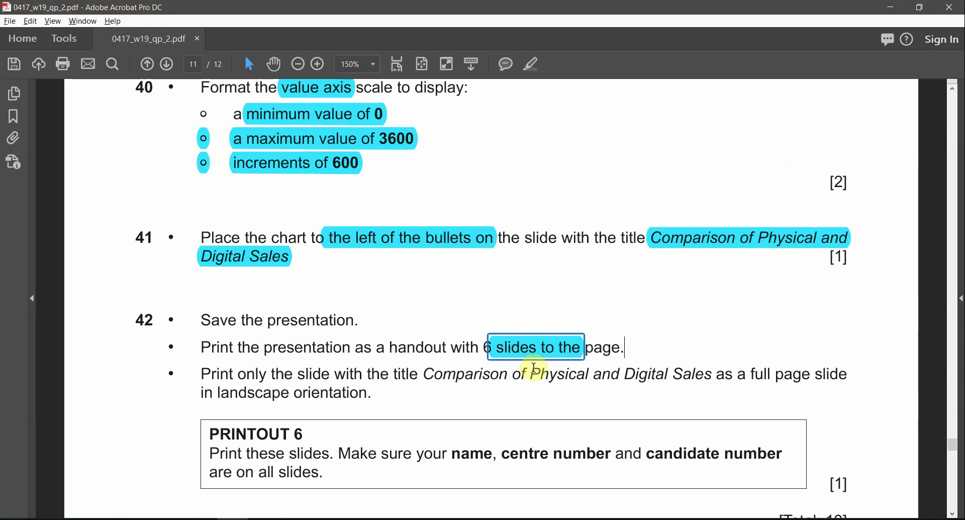
{"action": "key", "text": "alt+Tab"}
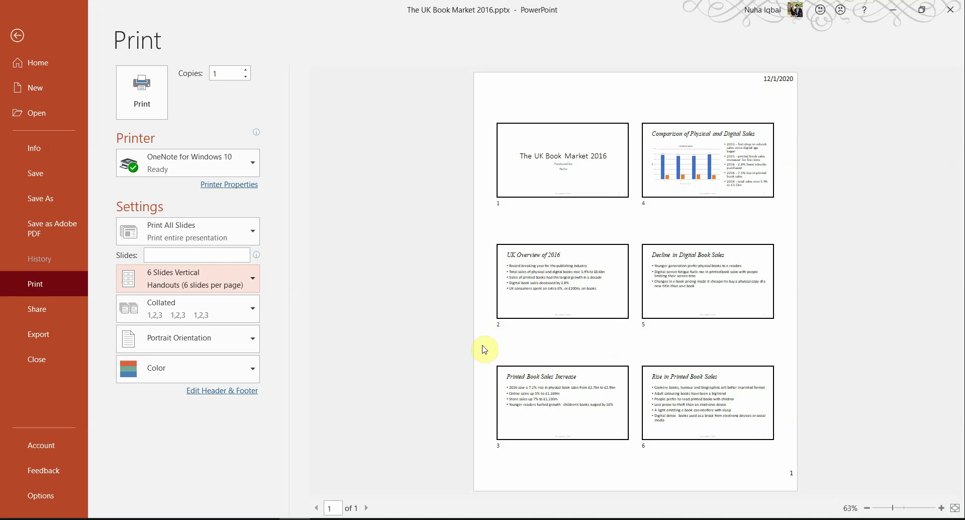
{"action": "left_click", "coordinate": [163, 102]}
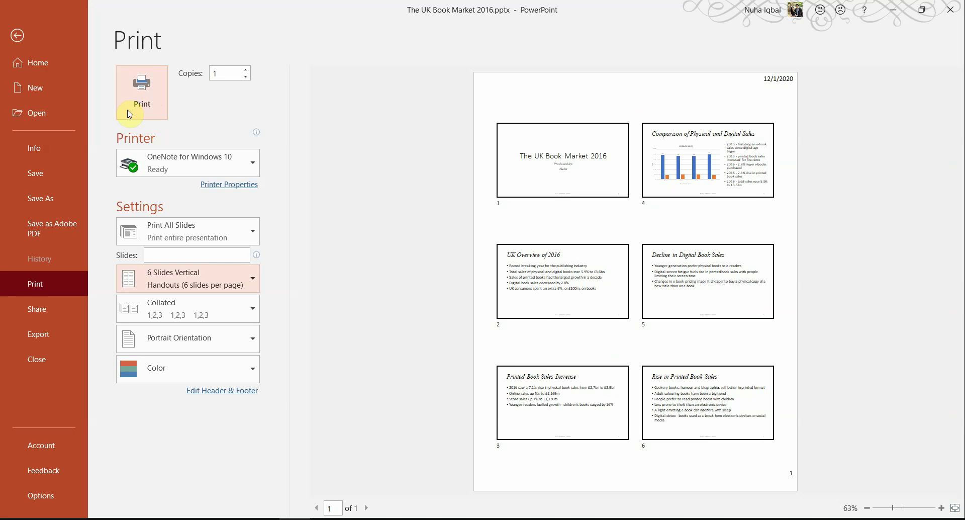
{"action": "left_click", "coordinate": [16, 36]}
Switch to the exam paper and mark the slide title and the words "full page slide" in question 42's last bullet
{"action": "key", "text": "alt+Tab"}
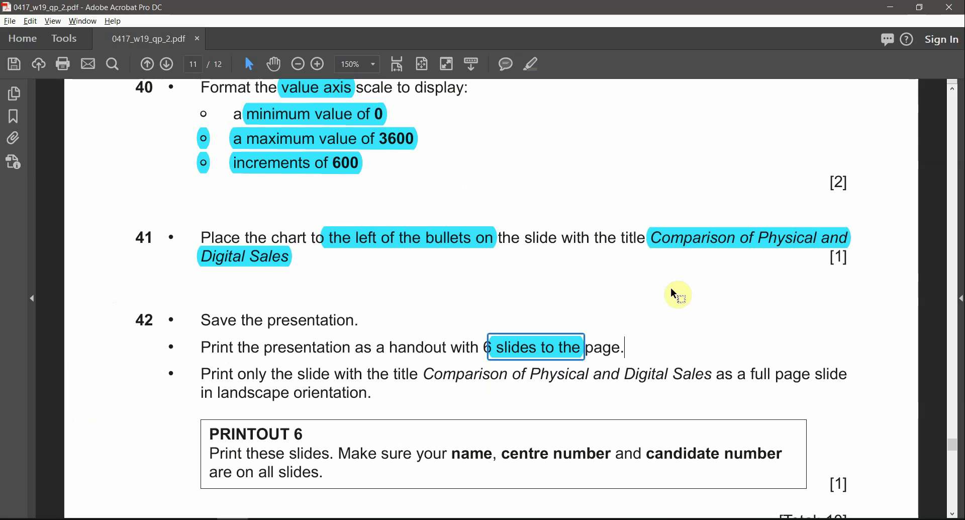
{"action": "scroll", "coordinate": [636, 330], "scroll_direction": "down", "scroll_amount": 1}
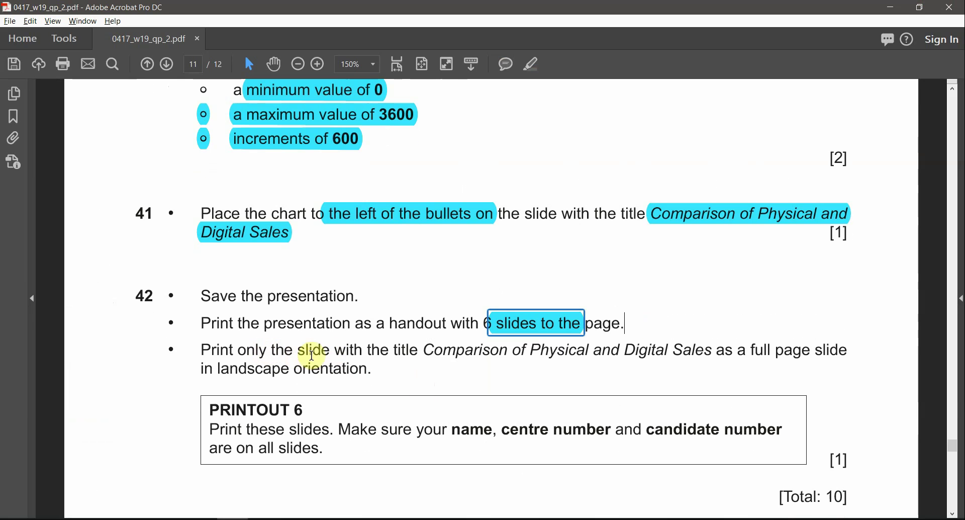
{"action": "left_click_drag", "start_coordinate": [394, 349], "coordinate": [506, 350]}
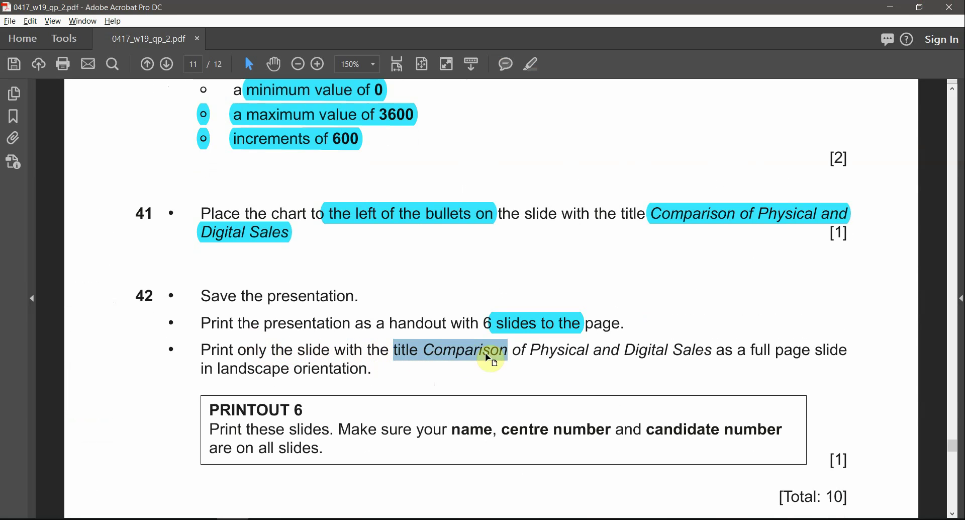
{"action": "left_click", "coordinate": [526, 350]}
{"action": "left_click_drag", "start_coordinate": [572, 350], "coordinate": [668, 351]}
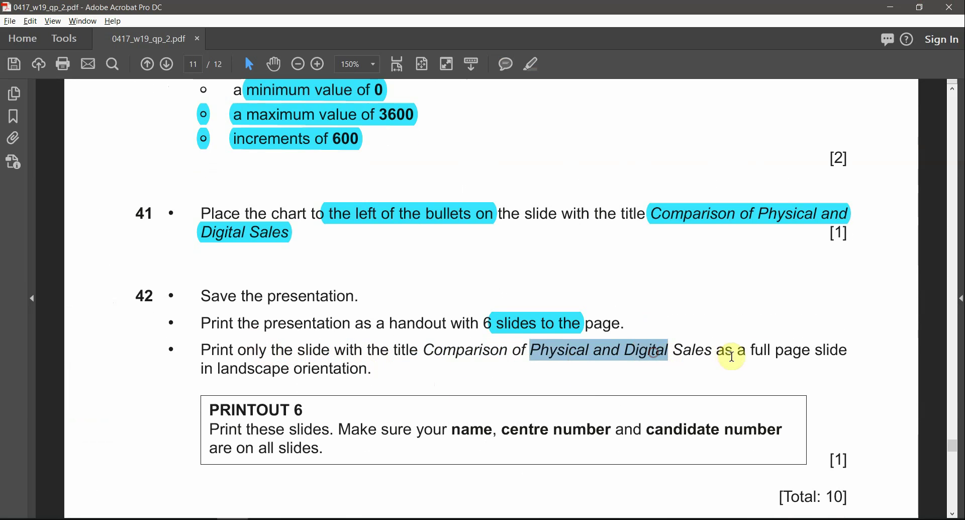
{"action": "left_click_drag", "start_coordinate": [751, 350], "coordinate": [847, 350]}
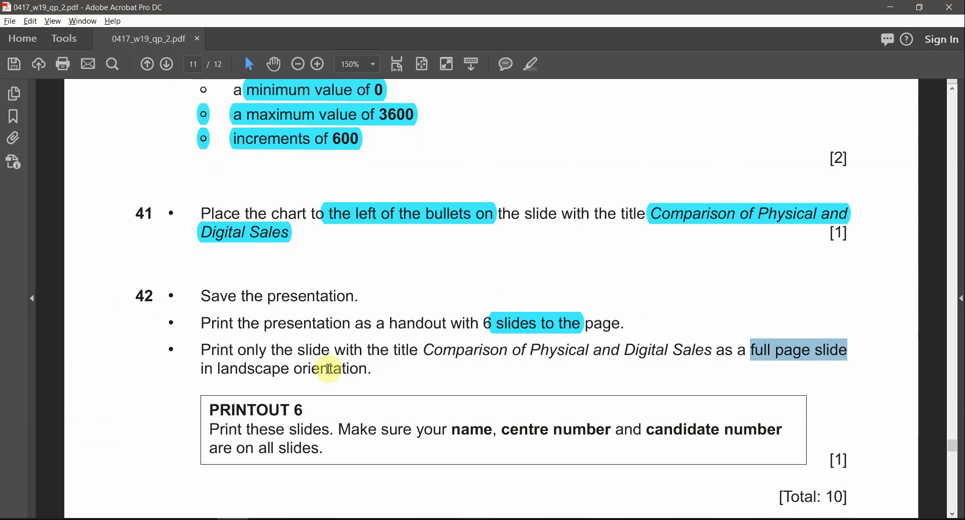
{"action": "left_click", "coordinate": [397, 352]}
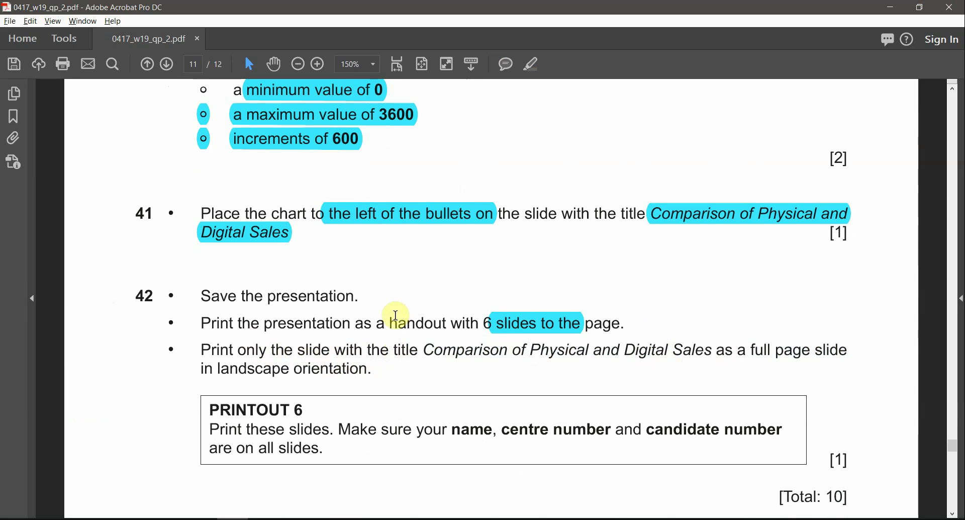
Compare question 42's handout, slide title and "landscape orientation" requirements with the comparison slide in PowerPoint, marking each phrase in the exam paper
{"action": "left_click_drag", "start_coordinate": [391, 323], "coordinate": [622, 322]}
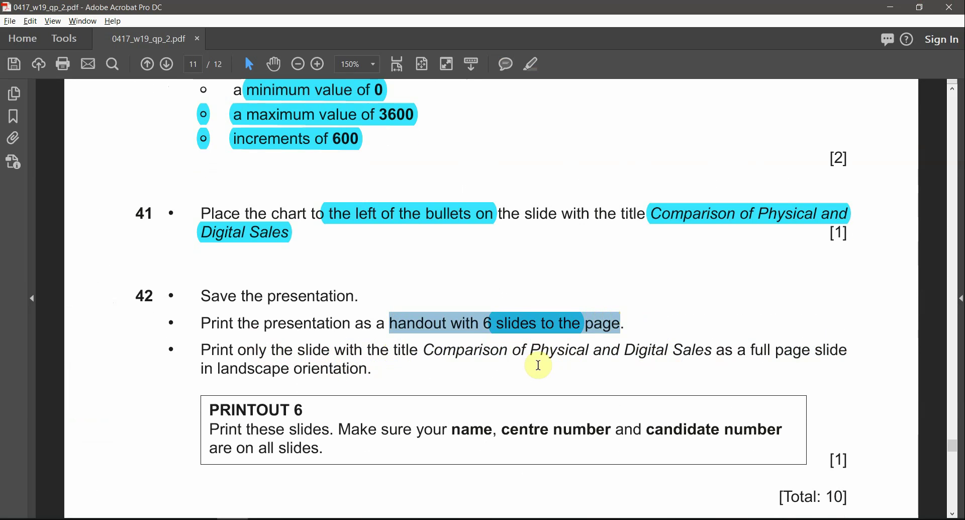
{"action": "left_click", "coordinate": [411, 380]}
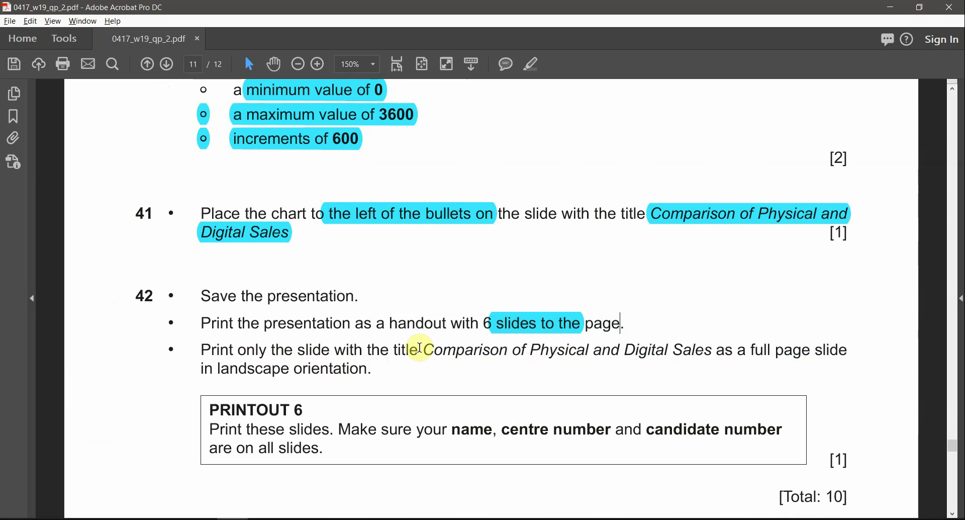
{"action": "left_click_drag", "start_coordinate": [423, 348], "coordinate": [664, 358]}
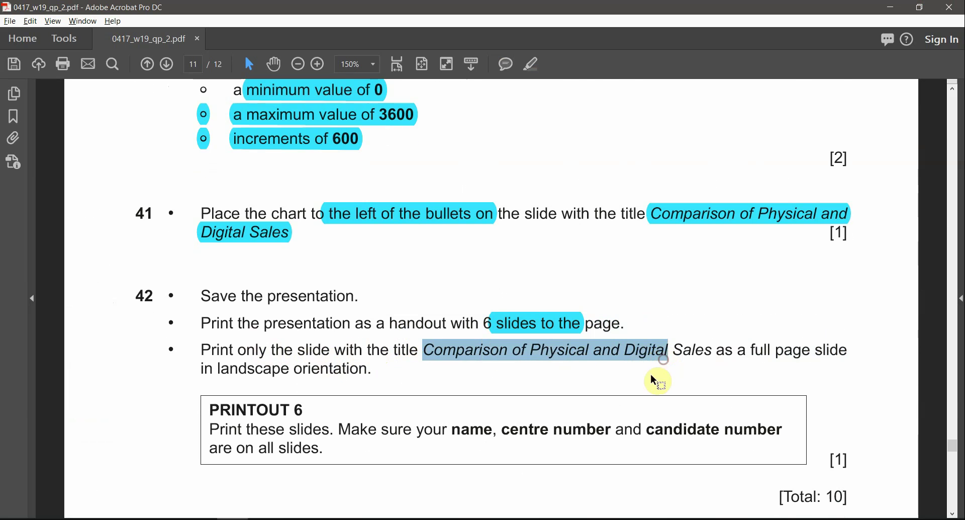
{"action": "key", "text": "alt+Tab"}
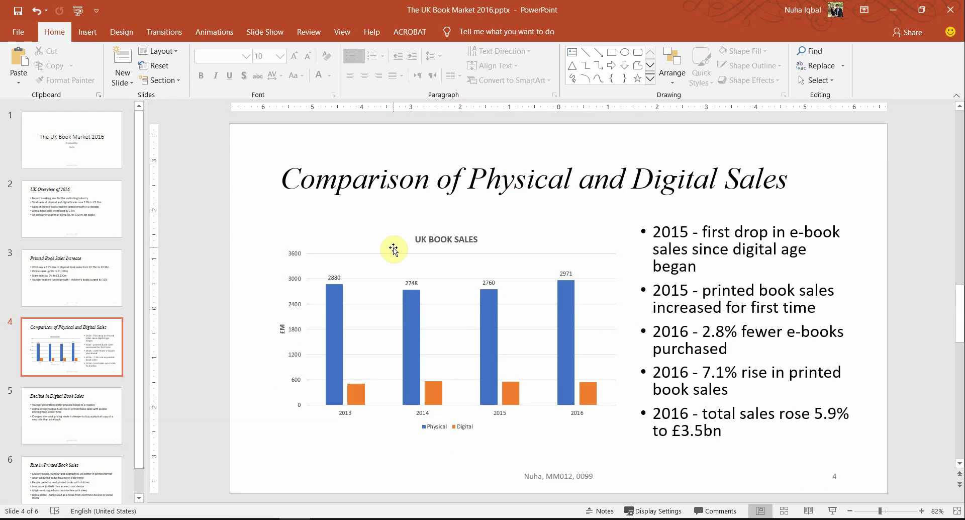
{"action": "key", "text": "alt+Tab"}
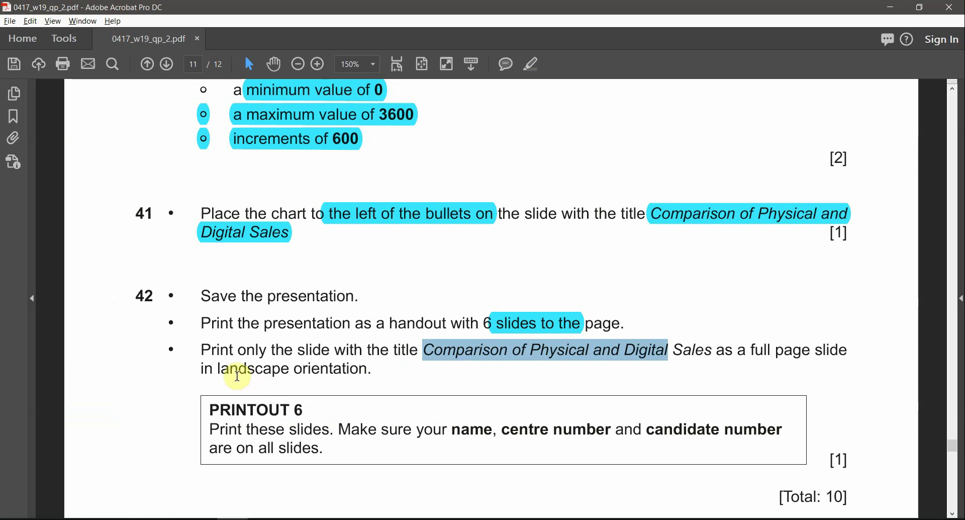
{"action": "left_click_drag", "start_coordinate": [220, 366], "coordinate": [372, 370]}
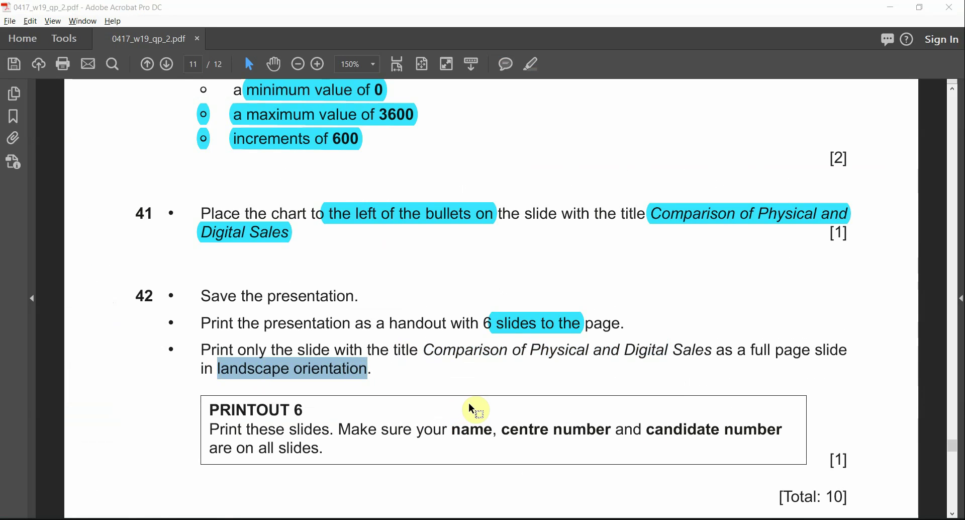
Switch to PowerPoint and limit the print range to the current slide, Comparison of Physical and Digital Sales
{"action": "key", "text": "alt+Tab"}
{"action": "left_click", "coordinate": [18, 32]}
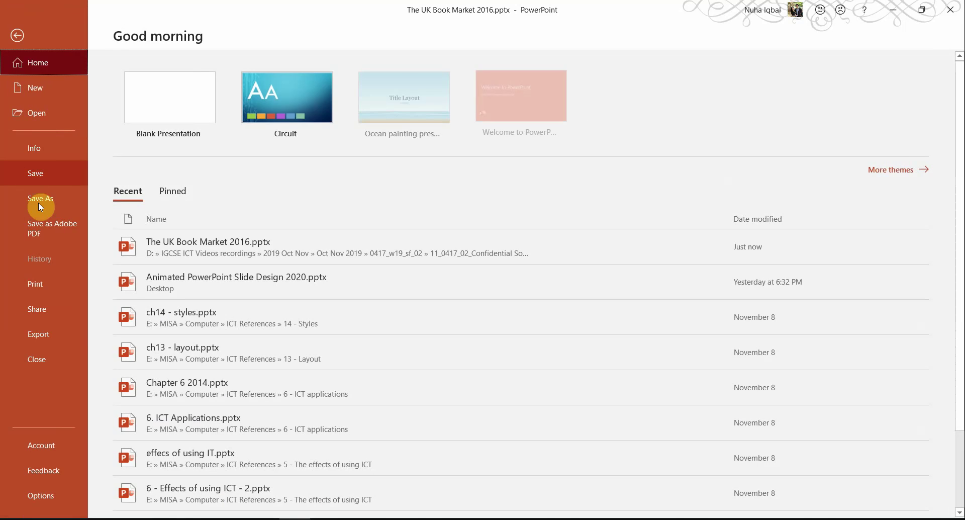
{"action": "left_click", "coordinate": [18, 35]}
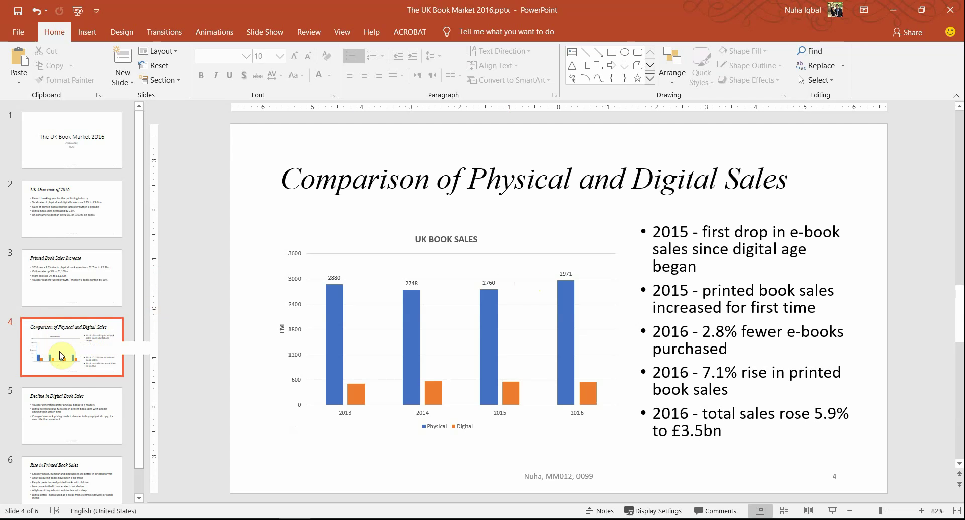
{"action": "left_click", "coordinate": [21, 39]}
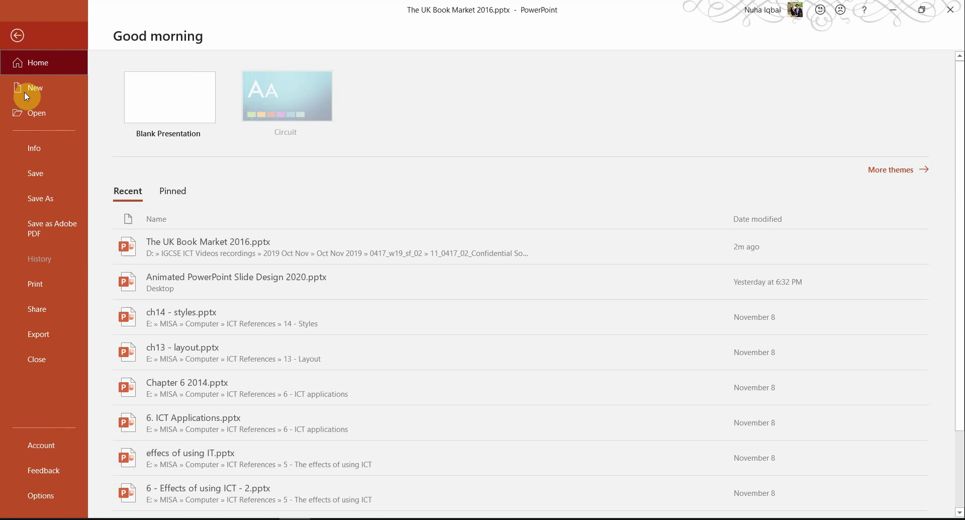
{"action": "left_click", "coordinate": [45, 283]}
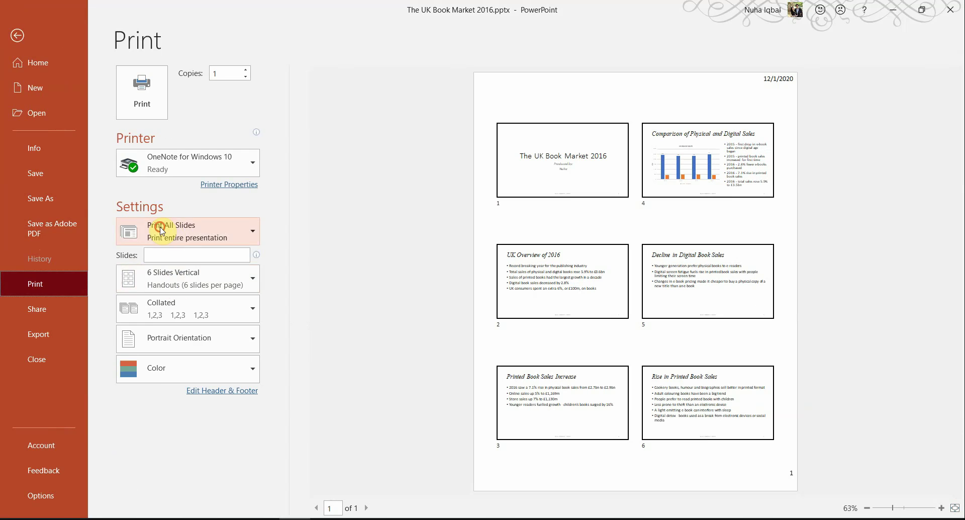
{"action": "left_click", "coordinate": [161, 231]}
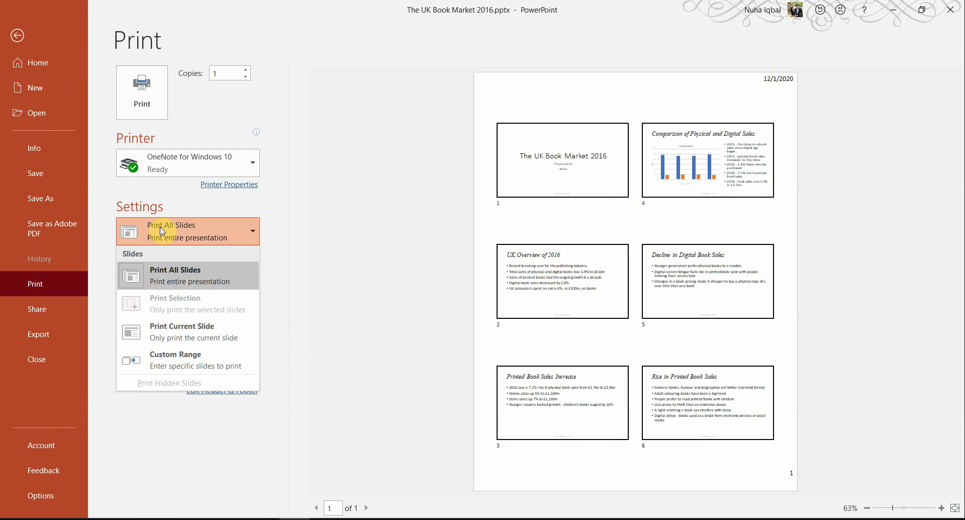
{"action": "left_click", "coordinate": [162, 331]}
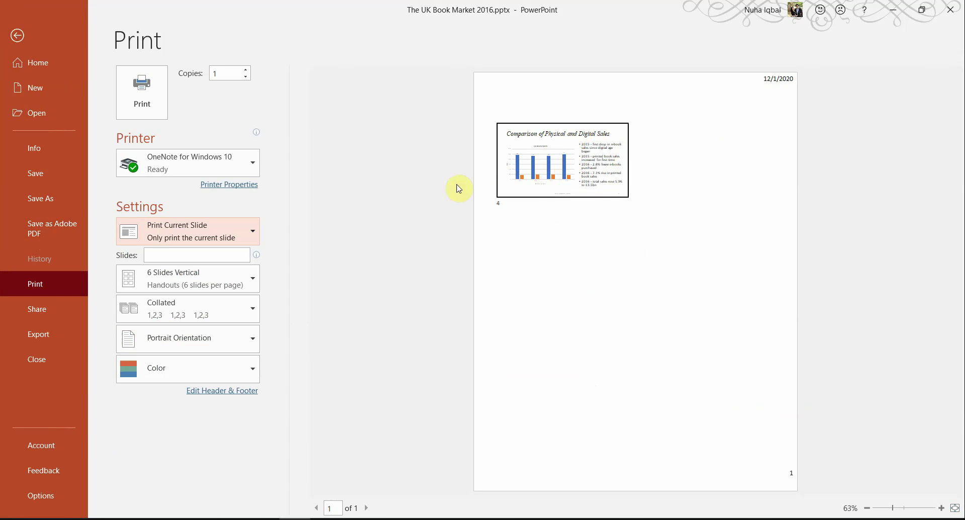
Change the print layout of the comparison slide to Full Page Slides
{"action": "left_click", "coordinate": [216, 275]}
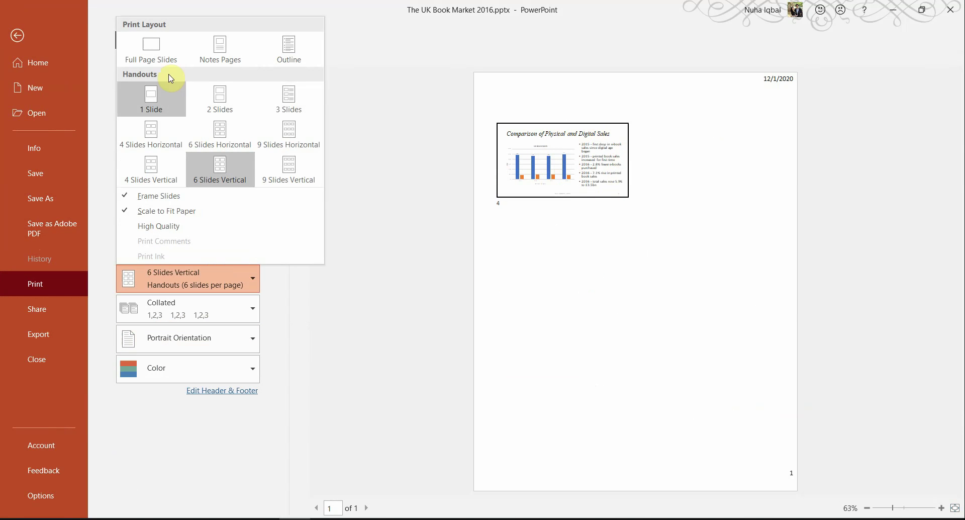
{"action": "left_click", "coordinate": [153, 58]}
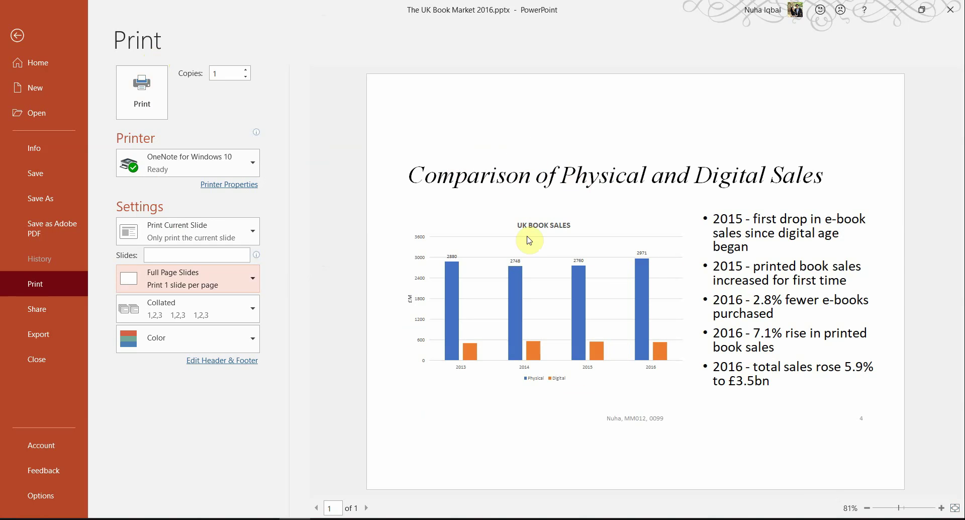
{"action": "left_click", "coordinate": [225, 274]}
Compare the full page print preview with question 42's landscape requirement and Printout 6's candidate details requirement in the exam paper
{"action": "key", "text": "alt+Tab"}
{"action": "left_click", "coordinate": [220, 377]}
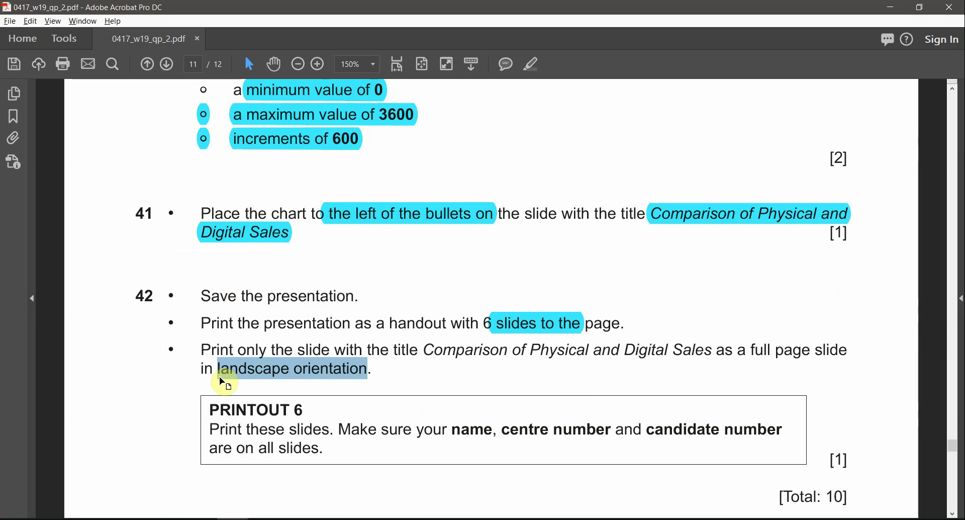
{"action": "key", "text": "alt+Tab"}
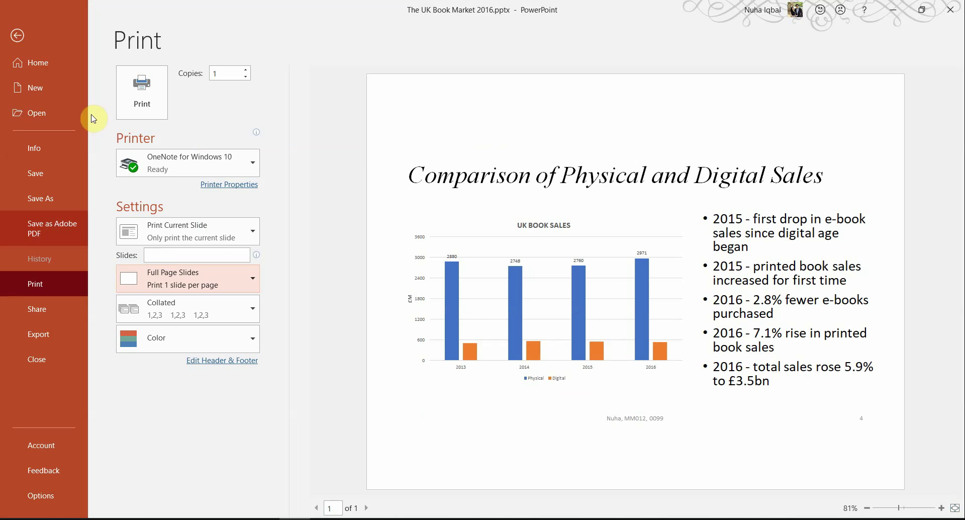
{"action": "key", "text": "alt+Tab"}
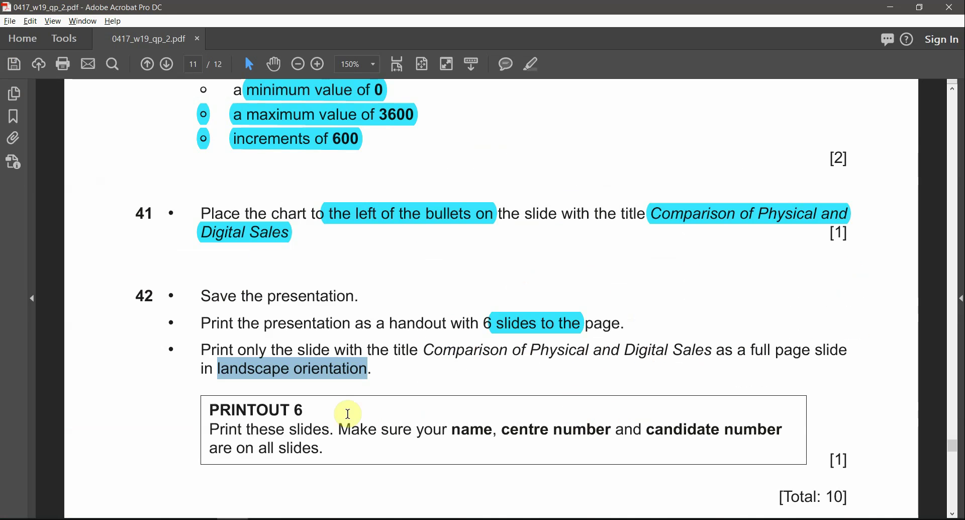
{"action": "scroll", "coordinate": [344, 409], "scroll_direction": "down", "scroll_amount": 1}
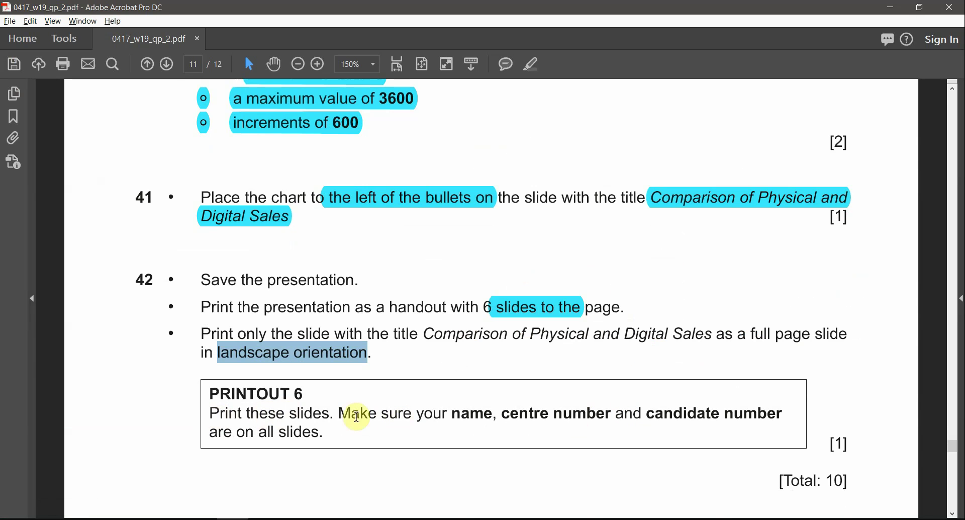
{"action": "key", "text": "alt+Tab"}
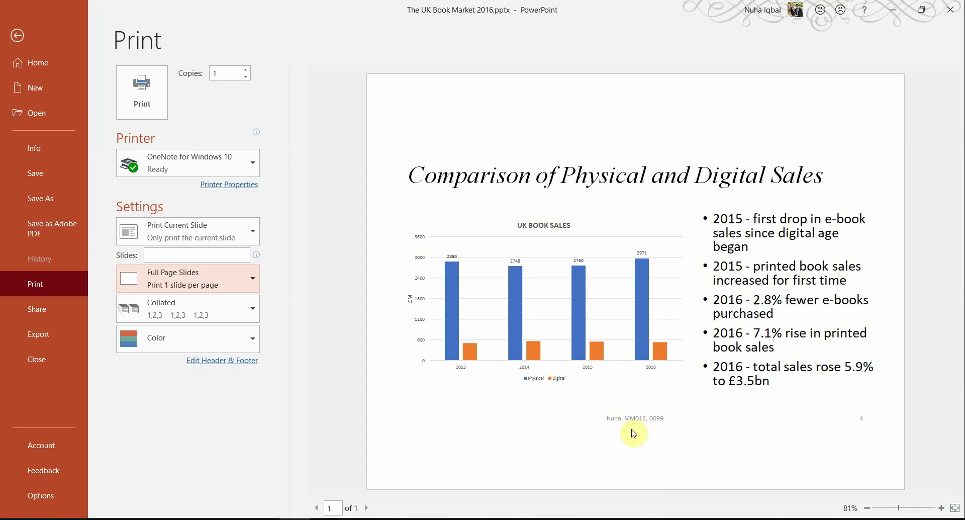
Set the print layout to the 6 Slides Horizontal handout and the print range to all slides
{"action": "left_click", "coordinate": [177, 272]}
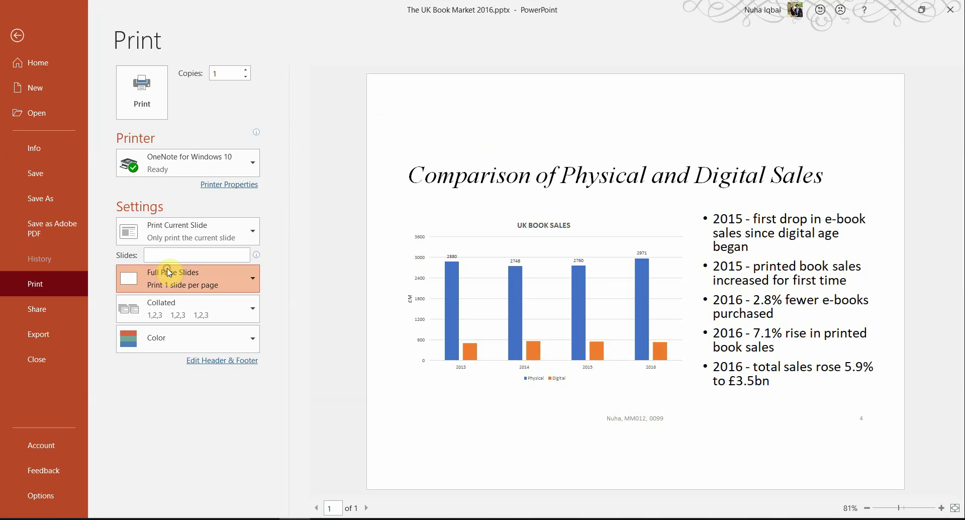
{"action": "left_click", "coordinate": [214, 142]}
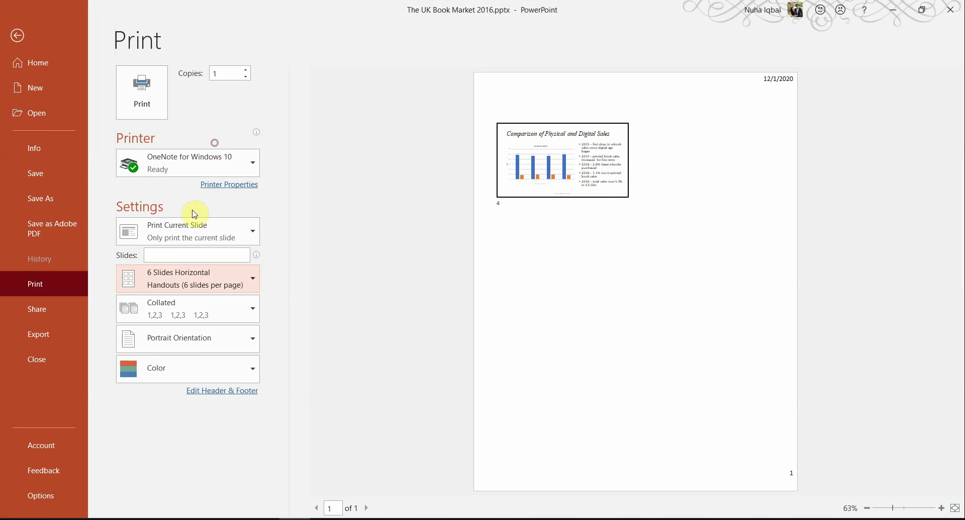
{"action": "left_click", "coordinate": [171, 226]}
{"action": "left_click", "coordinate": [167, 269]}
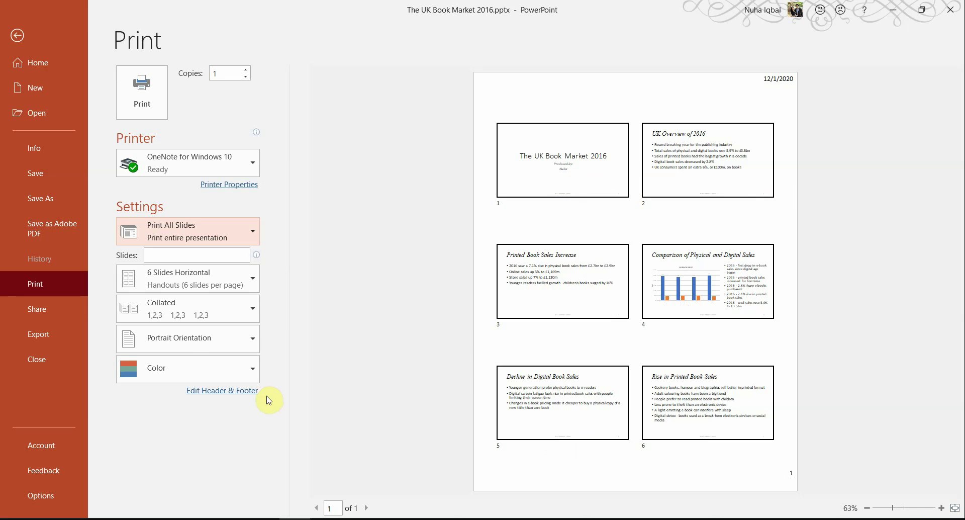
Switch to the exam paper and highlight "PRINTOUT 6 Print these slides." in the box under question 42
{"action": "key", "text": "alt+Tab"}
{"action": "left_click_drag", "start_coordinate": [333, 414], "coordinate": [224, 394]}
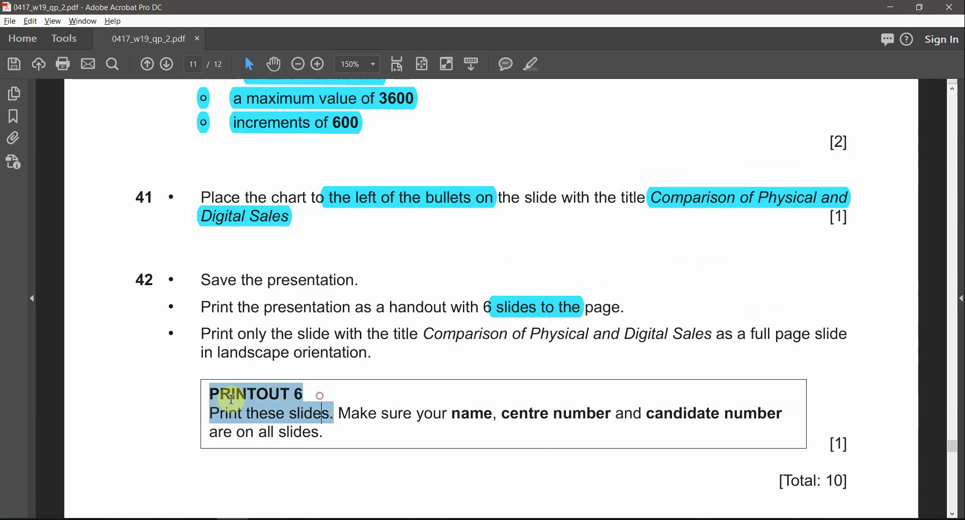
{"action": "left_click", "coordinate": [531, 65]}
Find Task 6 in the exam paper and mark "Printing the Evidence Document" in its heading
{"action": "scroll", "coordinate": [709, 264], "scroll_direction": "down", "scroll_amount": 3}
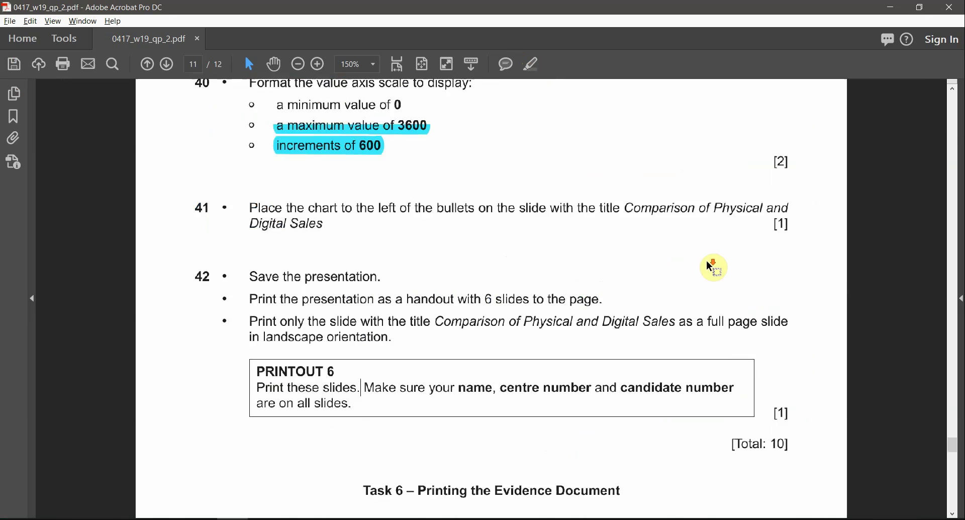
{"action": "scroll", "coordinate": [669, 380], "scroll_direction": "down", "scroll_amount": 1}
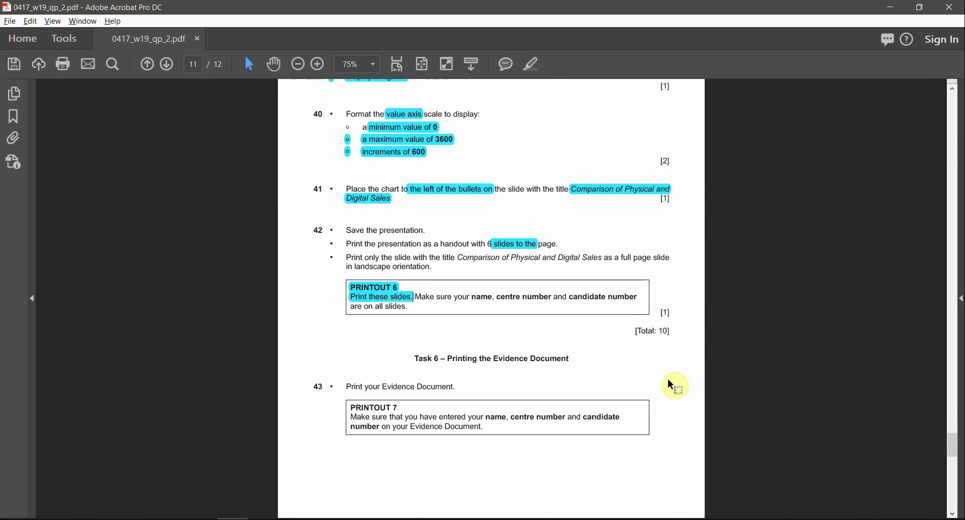
{"action": "left_click", "coordinate": [670, 384]}
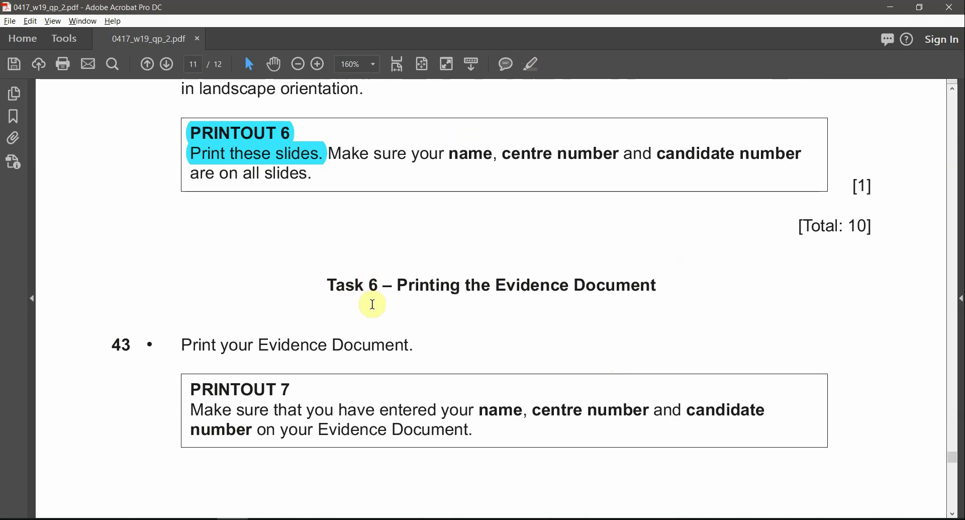
{"action": "left_click_drag", "start_coordinate": [400, 284], "coordinate": [662, 277]}
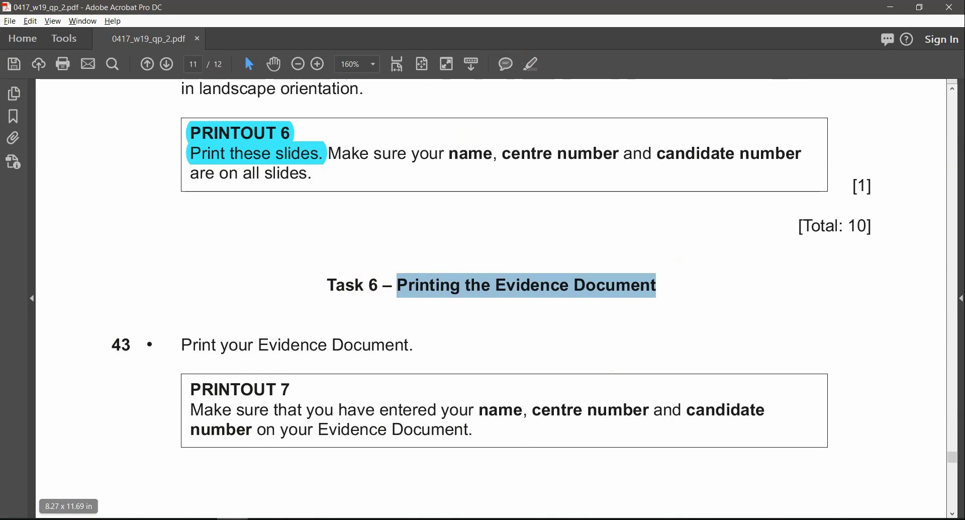
Open N219EVIDENCE0001.docx from the November 2019 source files folder in a maximised Word window and look through its pages
{"action": "left_click", "coordinate": [161, 518]}
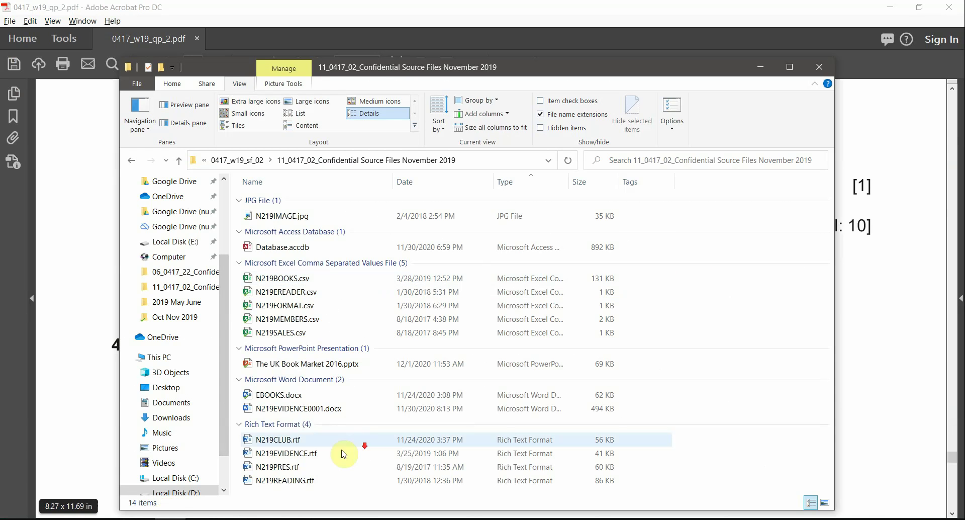
{"action": "double_click", "coordinate": [284, 412]}
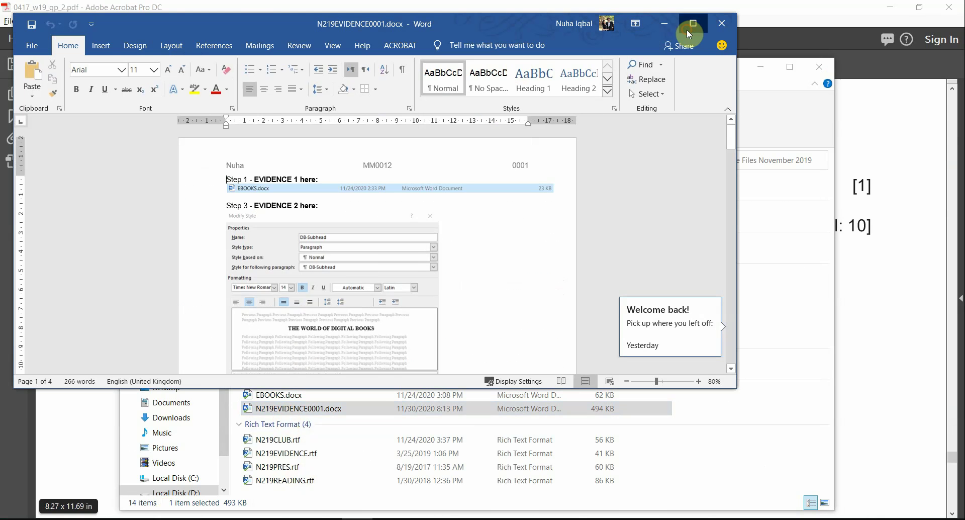
{"action": "left_click", "coordinate": [679, 10]}
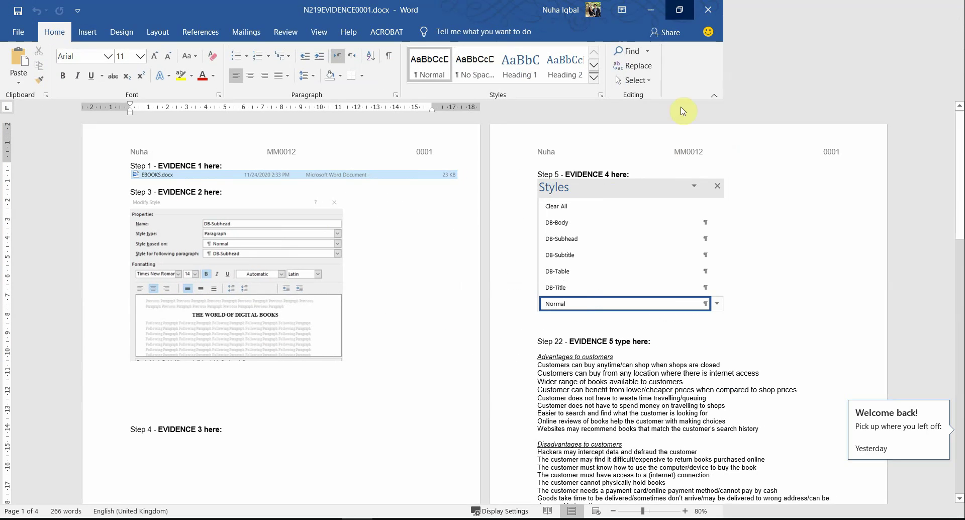
{"action": "scroll", "coordinate": [656, 280], "scroll_direction": "down", "scroll_amount": 15}
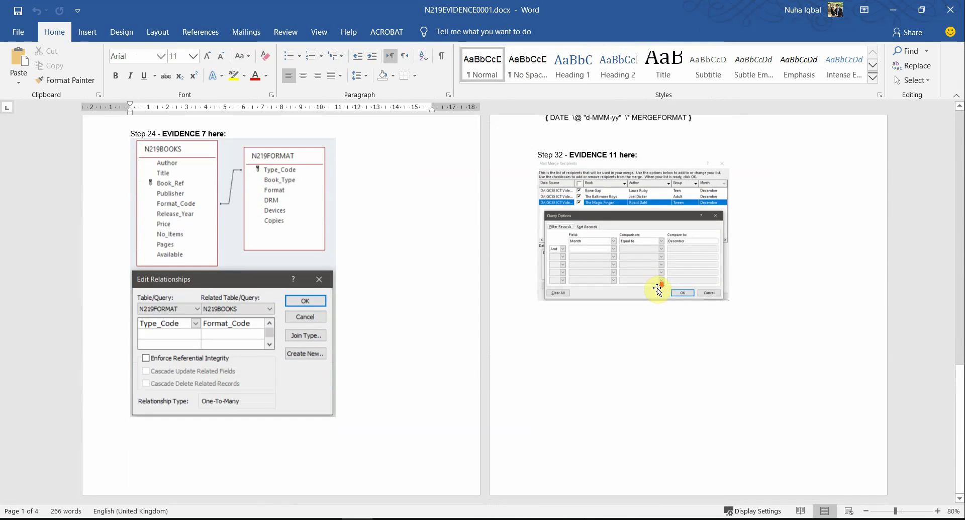
{"action": "scroll", "coordinate": [657, 288], "scroll_direction": "up", "scroll_amount": 10}
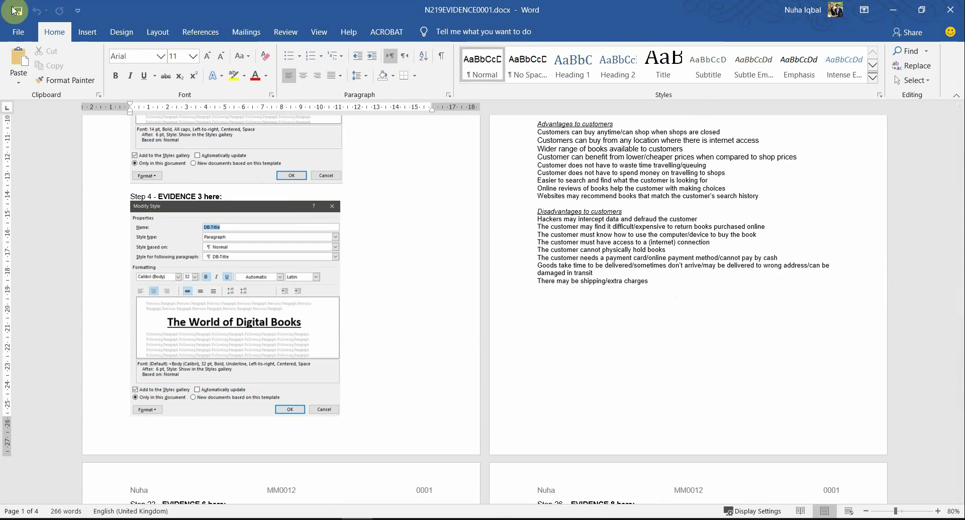
{"action": "left_click", "coordinate": [26, 29]}
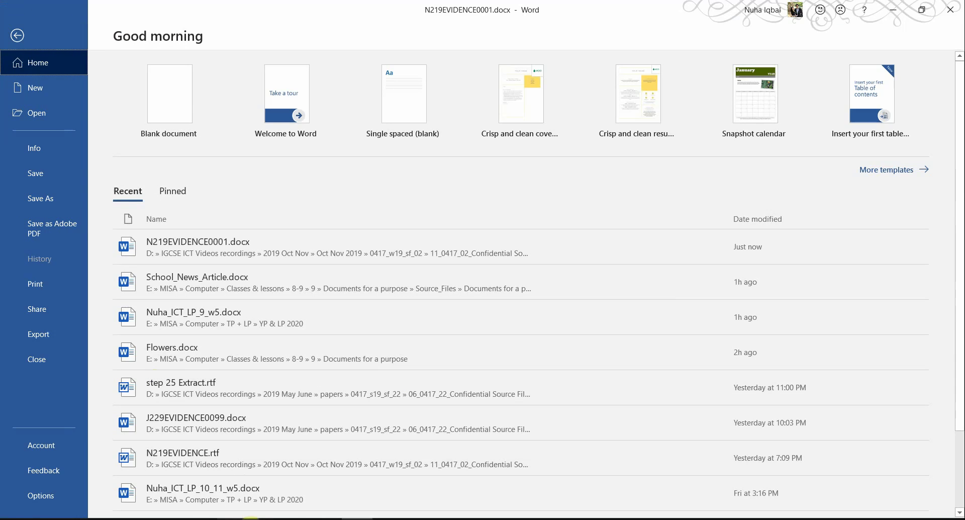
Return to the exam paper and mark "Evidence Document" in question 43 and "name, centre number and candidate" in the Printout 7 box
{"action": "left_click", "coordinate": [248, 518]}
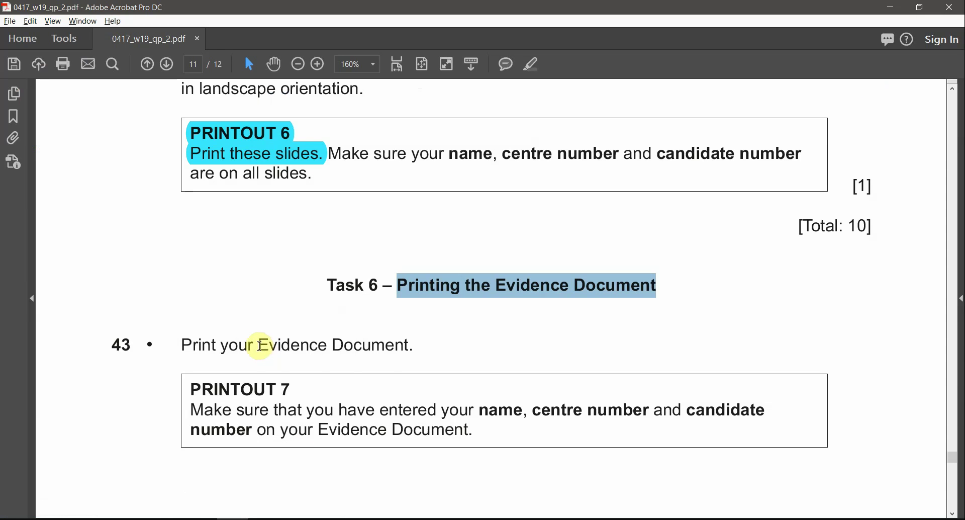
{"action": "left_click_drag", "start_coordinate": [255, 344], "coordinate": [377, 347]}
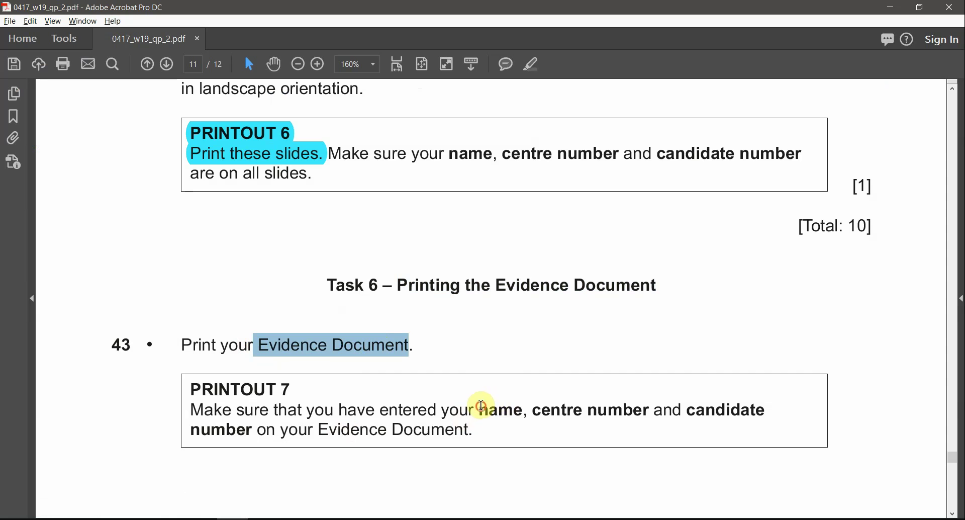
{"action": "left_click_drag", "start_coordinate": [481, 405], "coordinate": [734, 413]}
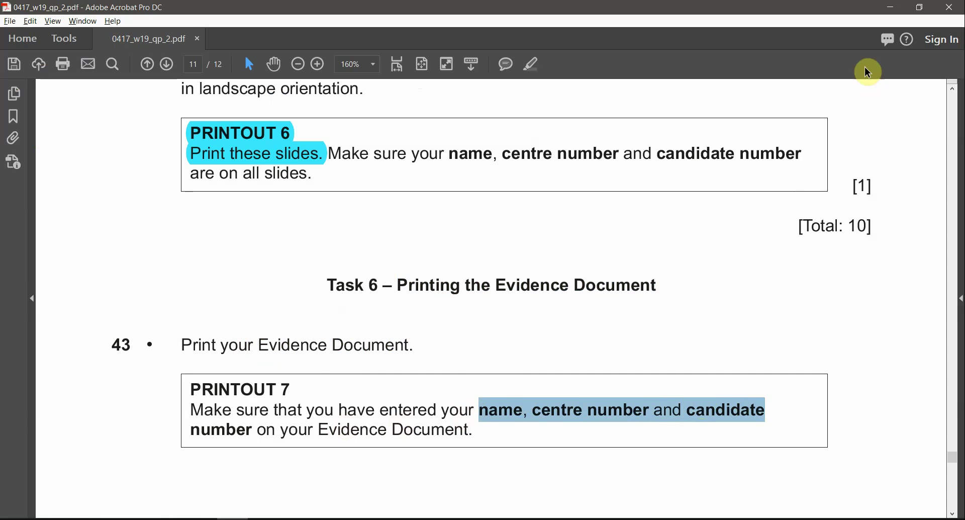
Switch to the evidence document in Word and check its page headers for the name, centre number and candidate number
{"action": "key", "text": "alt+Tab"}
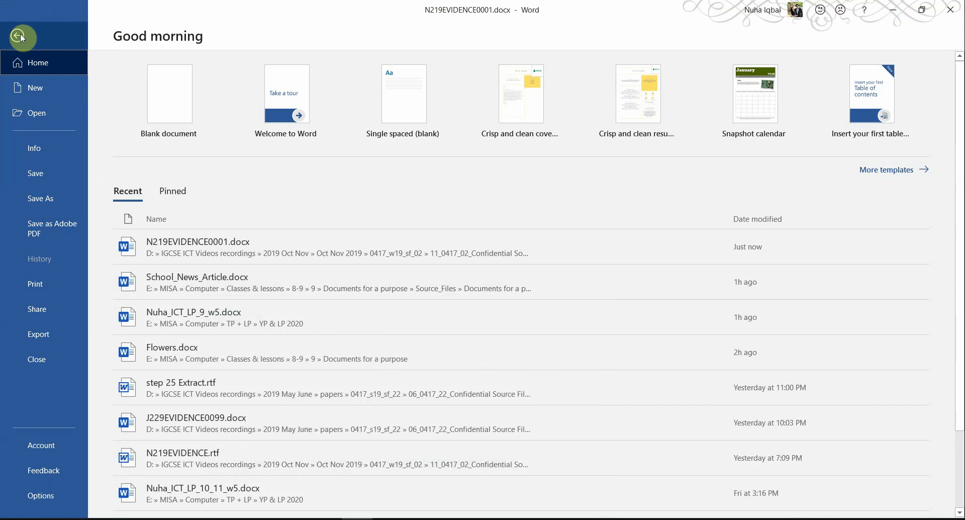
{"action": "left_click", "coordinate": [20, 37]}
{"action": "scroll", "coordinate": [543, 254], "scroll_direction": "up", "scroll_amount": 10}
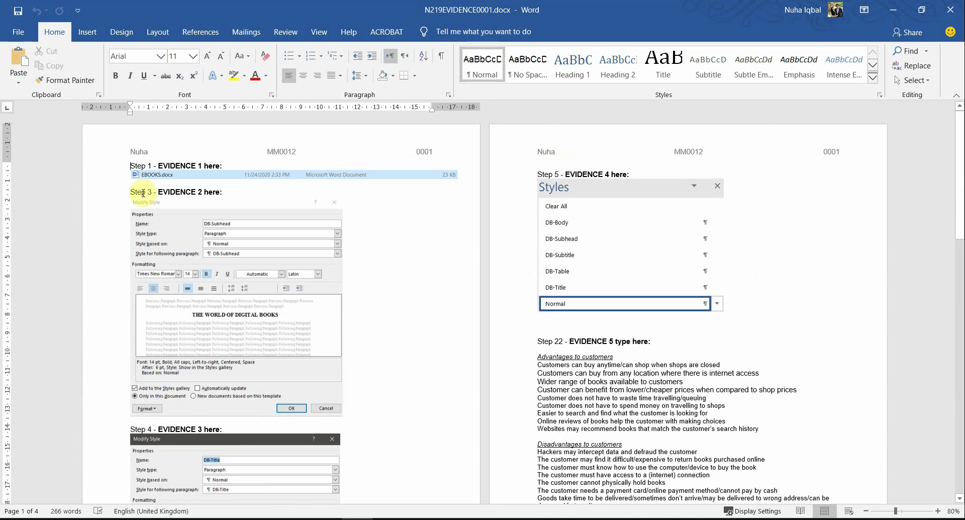
{"action": "scroll", "coordinate": [508, 395], "scroll_direction": "down", "scroll_amount": 6}
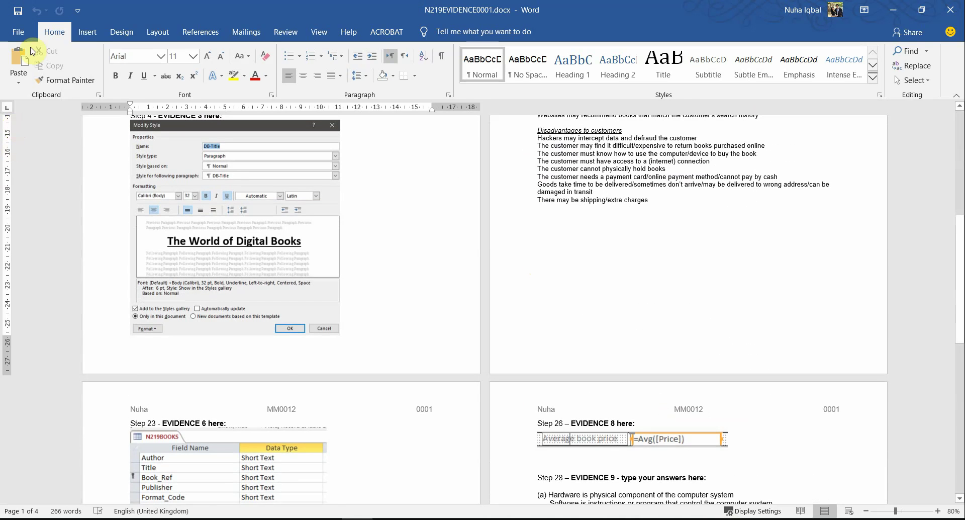
Review the evidence document's pages in the print preview, and leave the print settings
{"action": "left_click", "coordinate": [19, 32]}
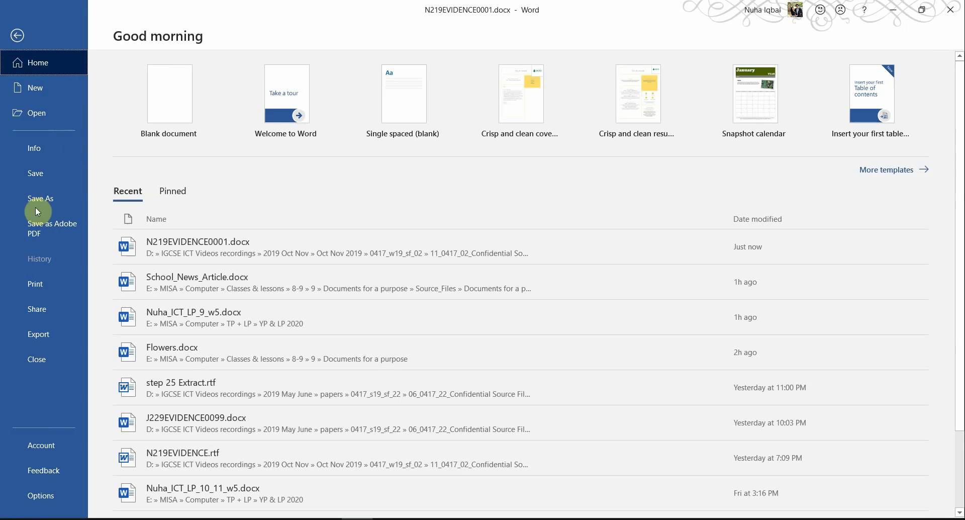
{"action": "left_click", "coordinate": [34, 283]}
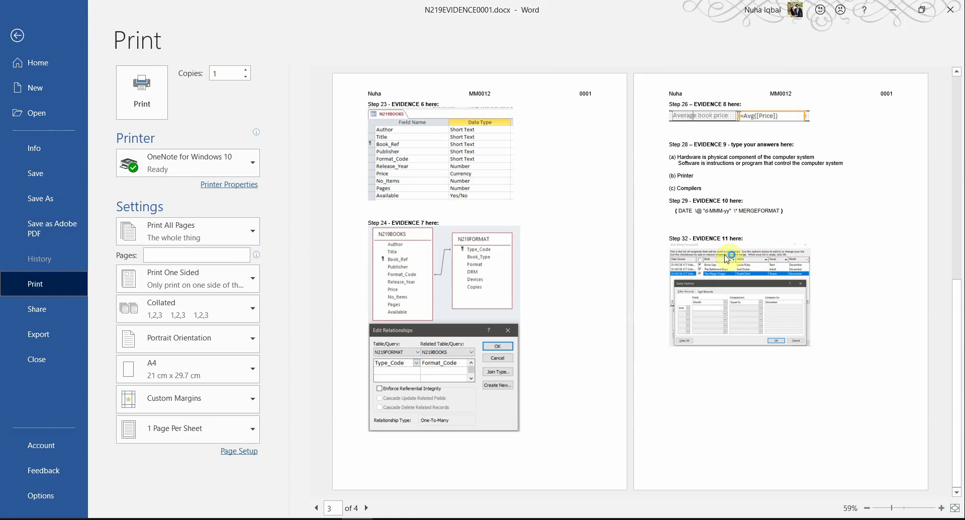
{"action": "left_click", "coordinate": [23, 25]}
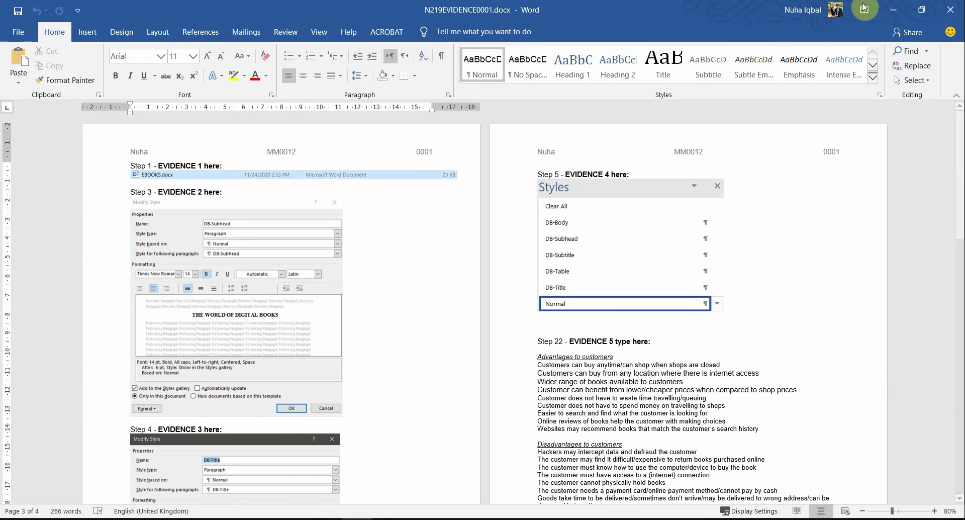
Minimise the evidence document and go back past the PowerPoint handout preview to question 43 in the exam paper
{"action": "left_click", "coordinate": [897, 11]}
{"action": "left_click", "coordinate": [532, 16]}
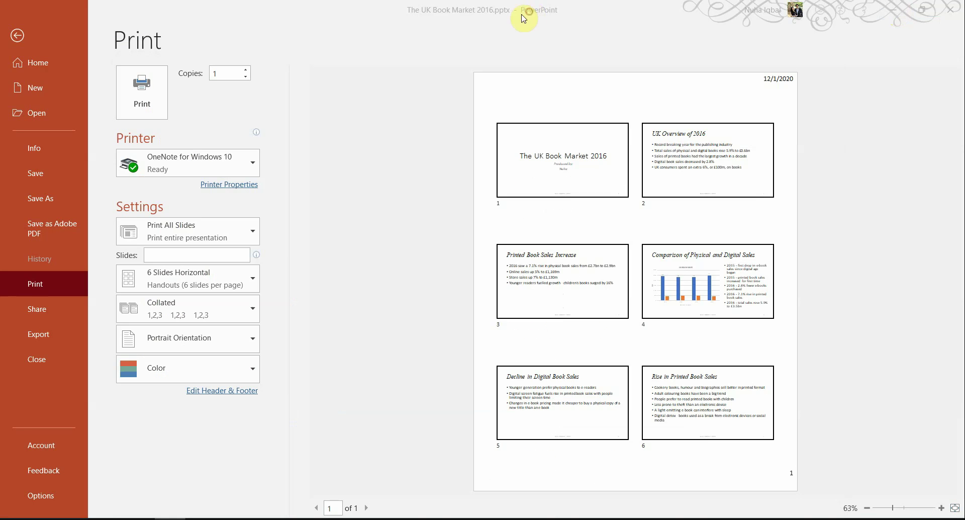
{"action": "key", "text": "alt+Tab"}
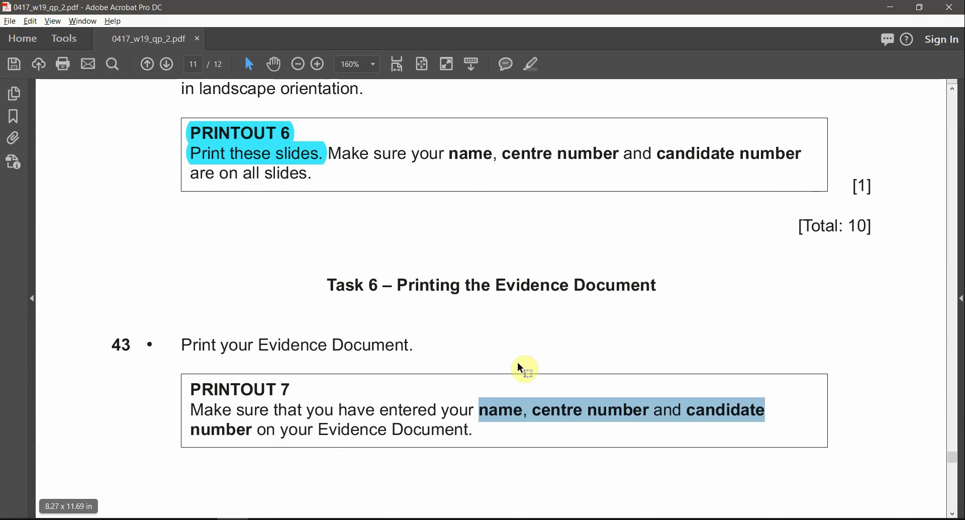